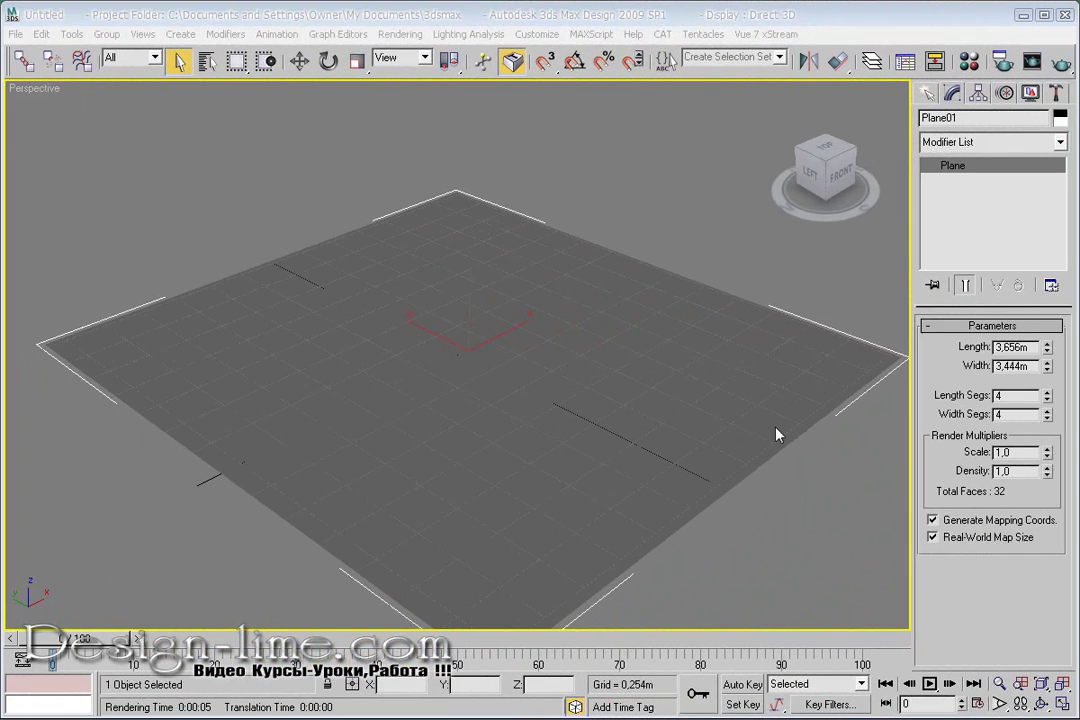
Select Plane01 and delete it, leaving the viewport empty
right_click(574, 203)
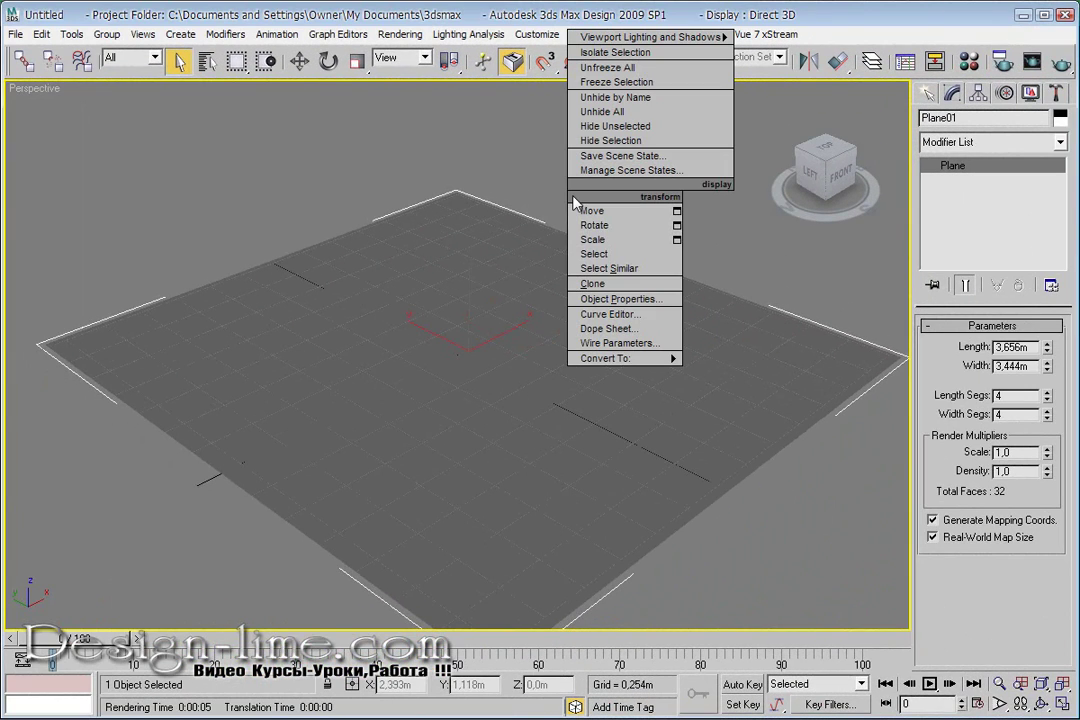
click(554, 205)
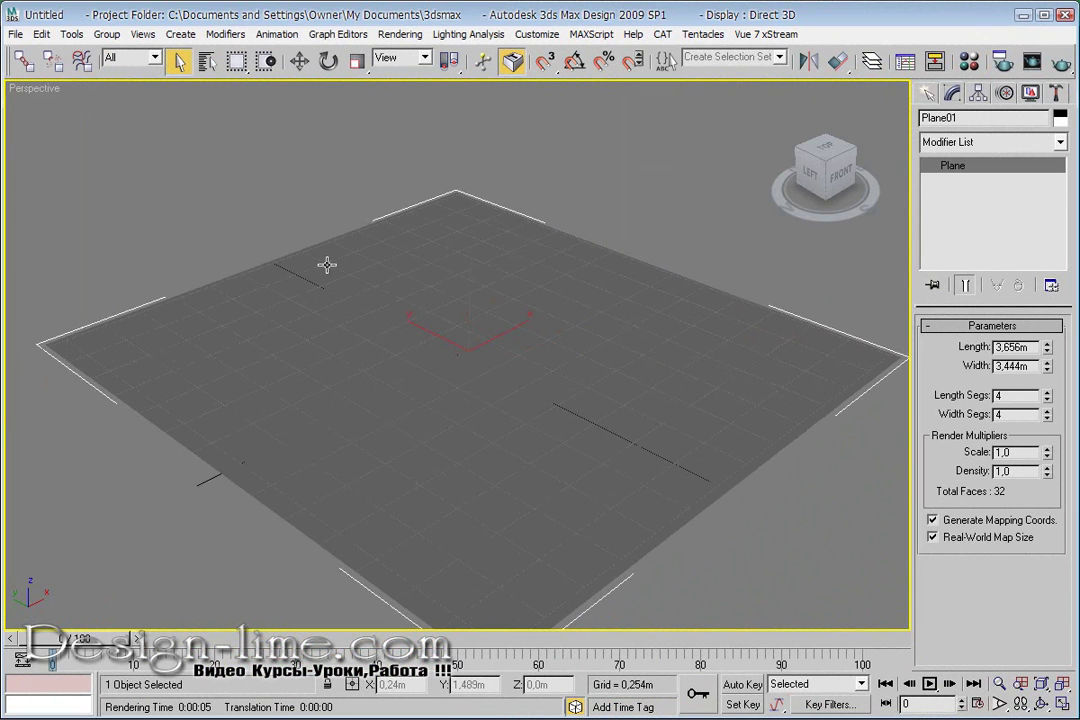
click(603, 227)
click(536, 304)
key(Delete)
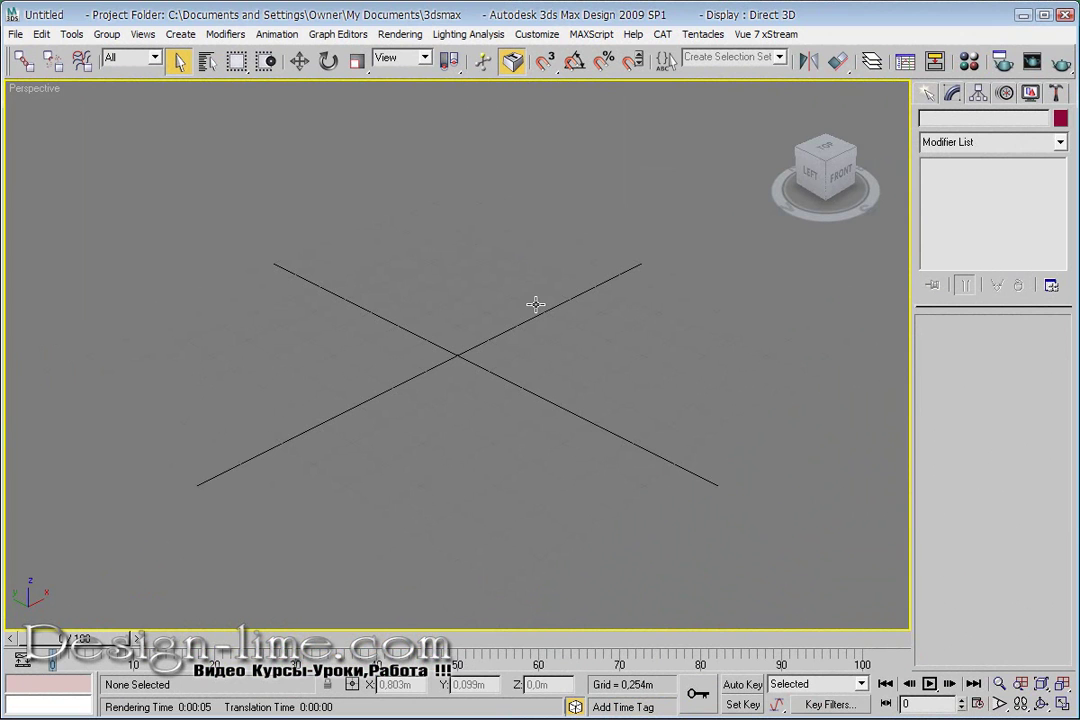
mouse_move(432, 360)
middle_down()
mouse_move(453, 352)
mouse_move(393, 352)
mouse_move(503, 387)
mouse_move(545, 346)
middle_up()
scroll(394, 360, up, 3)
scroll(503, 387, down, 2)
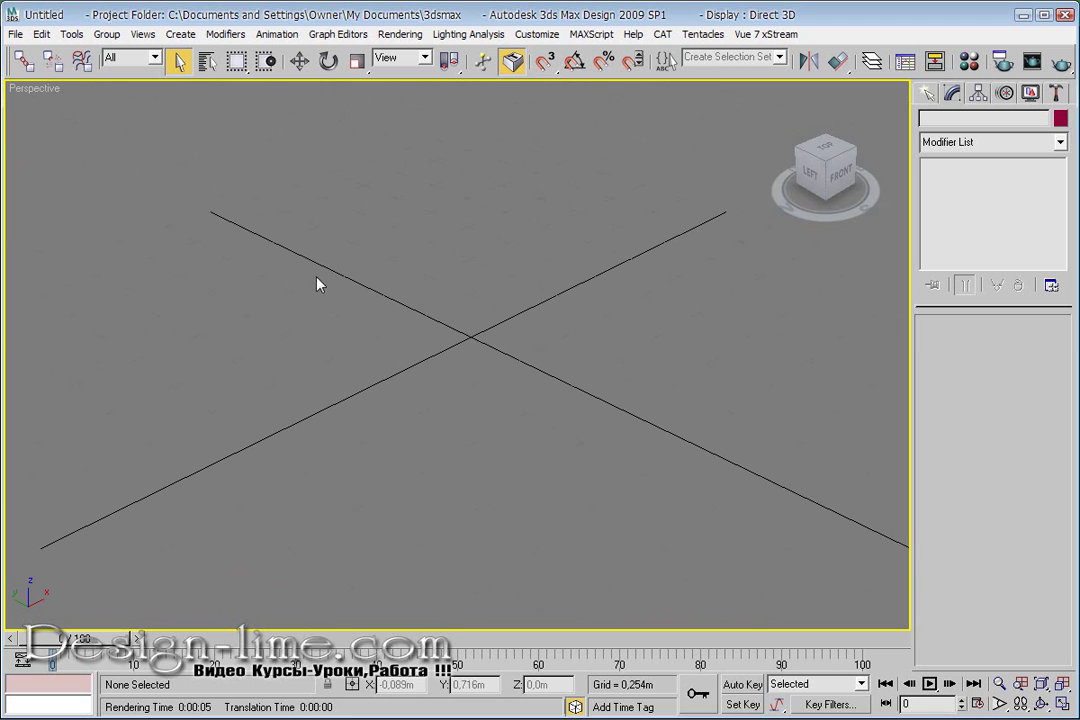
mouse_move(491, 330)
middle_down()
mouse_move(530, 294)
mouse_move(489, 332)
mouse_move(493, 317)
middle_up()
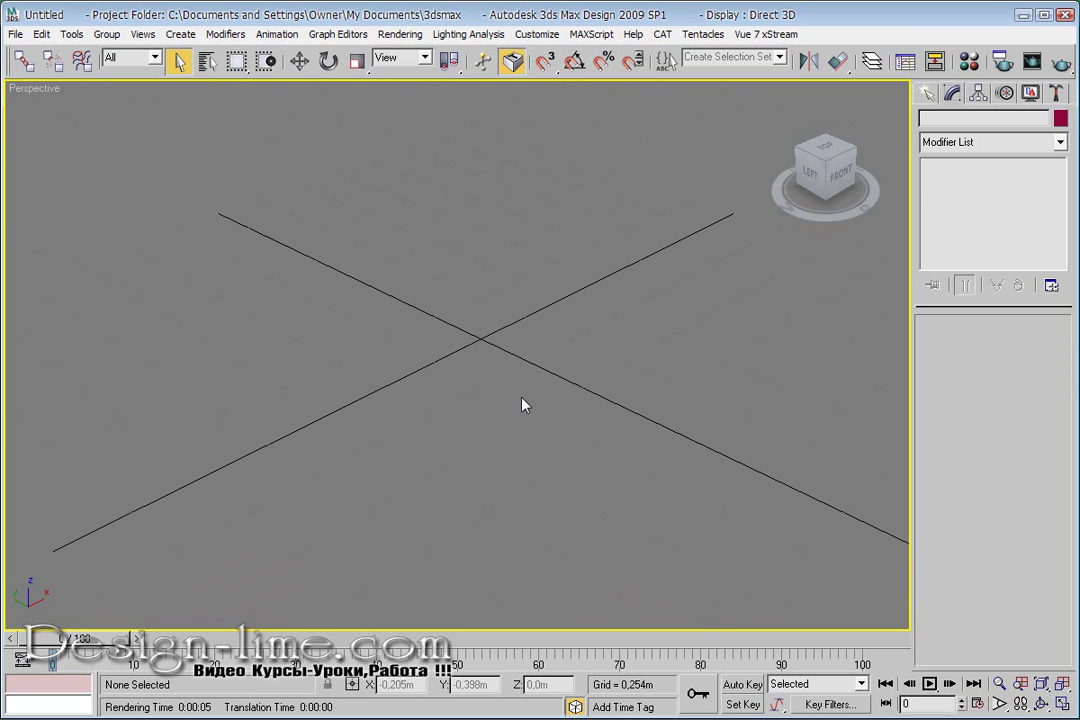
scroll(528, 419, down, 3)
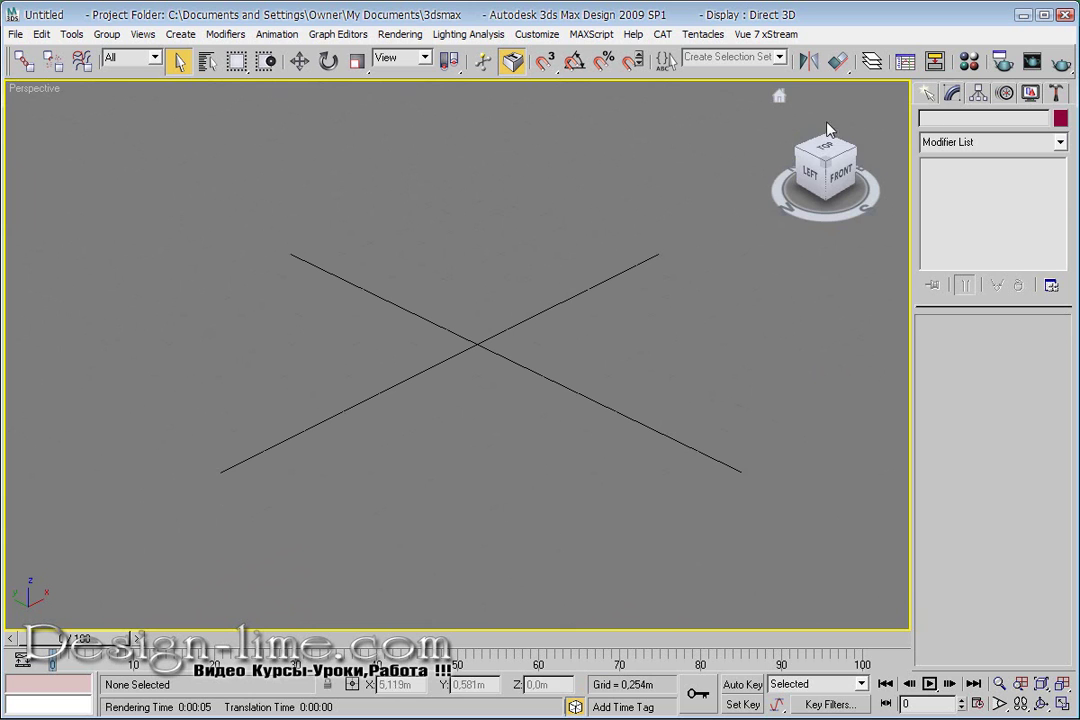
Draw a roughly 3.3 m square Plane in Perspective, shown smooth-shaded with edged faces
click(928, 93)
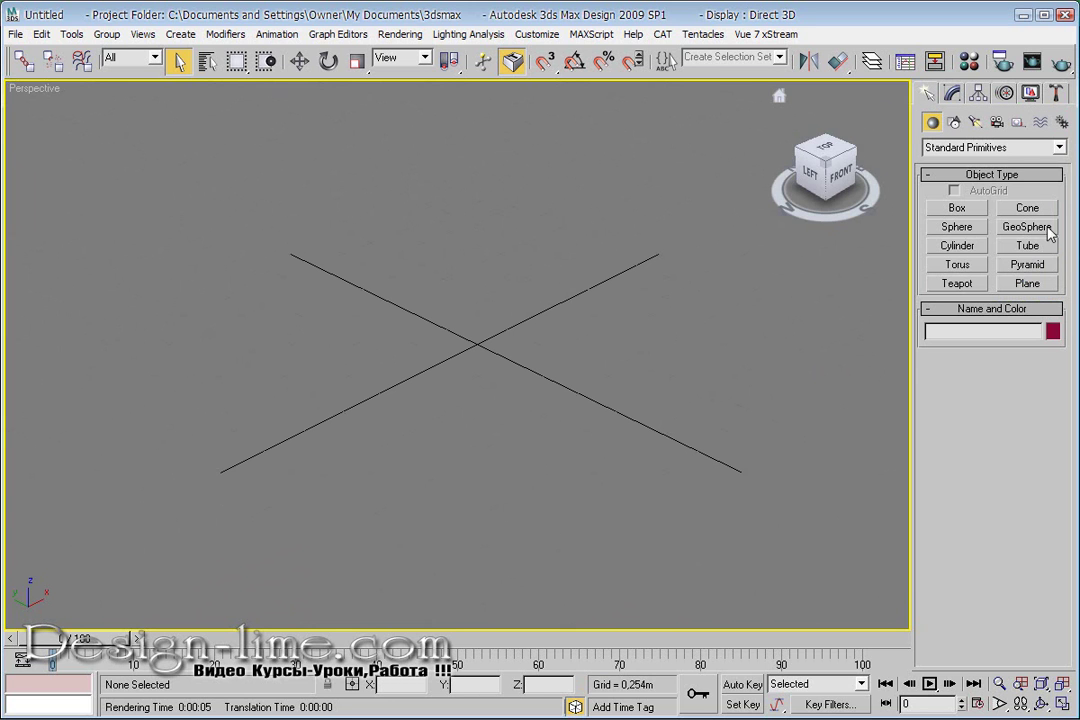
click(1027, 283)
mouse_move(75, 340)
mouse_down()
mouse_move(940, 318)
mouse_move(897, 345)
mouse_up()
right_click(897, 345)
key(F3)
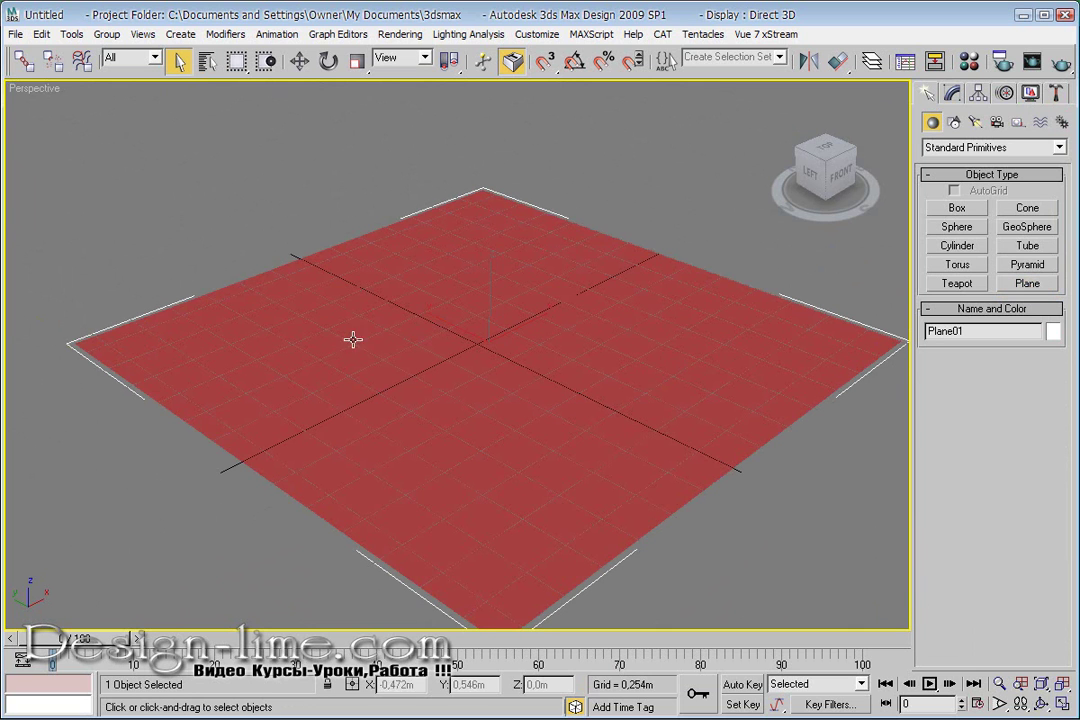
key(F4)
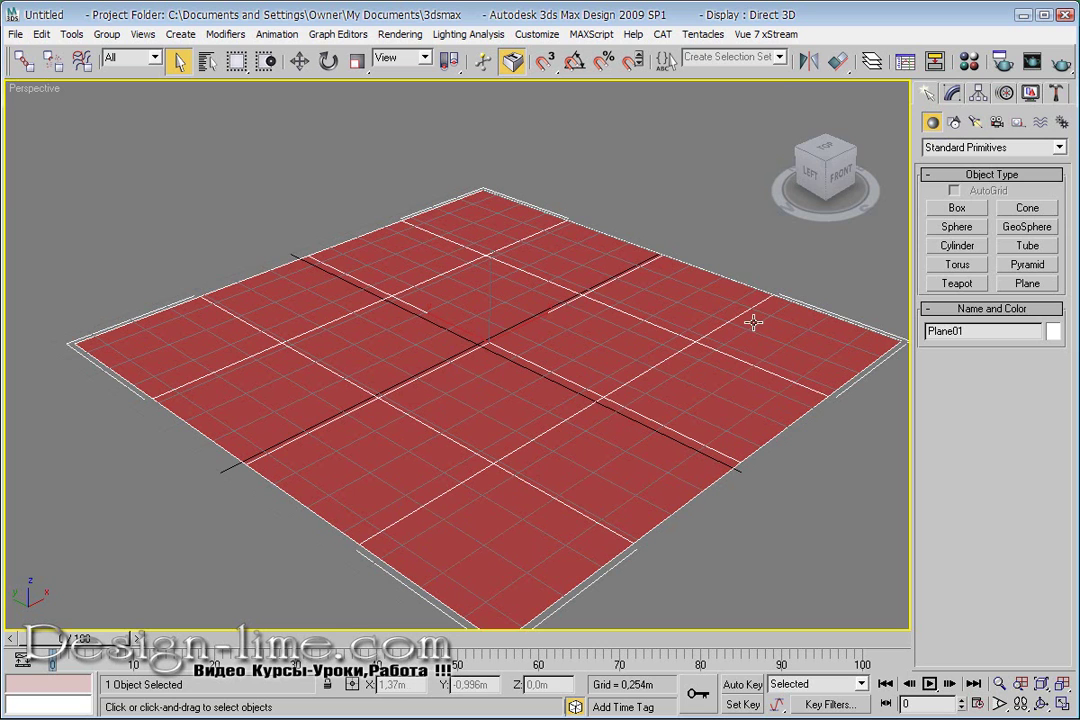
Give Plane01 30 length and 30 width segments and hide the home grid
click(951, 92)
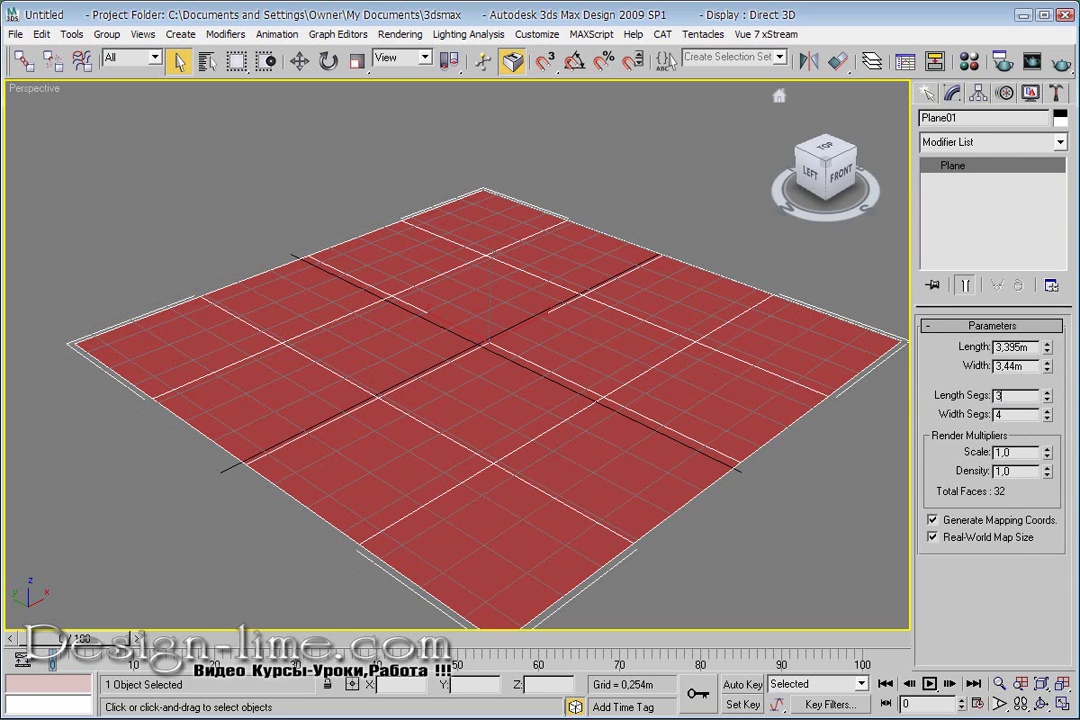
text(0)
key(Tab)
key(Tab)
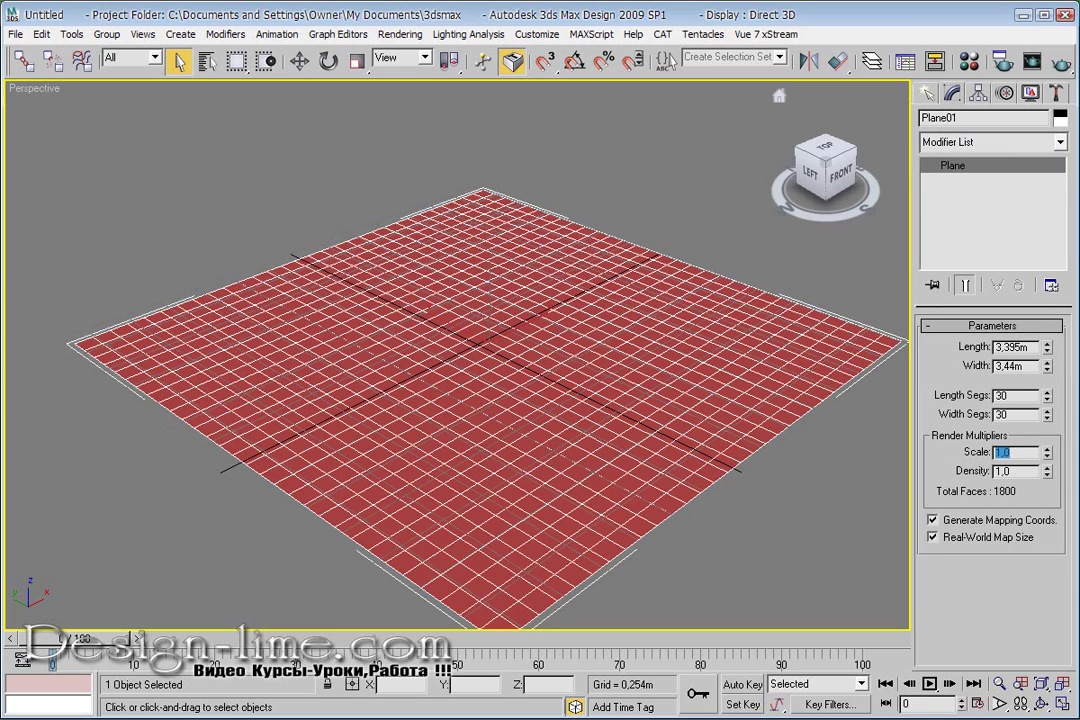
click(597, 190)
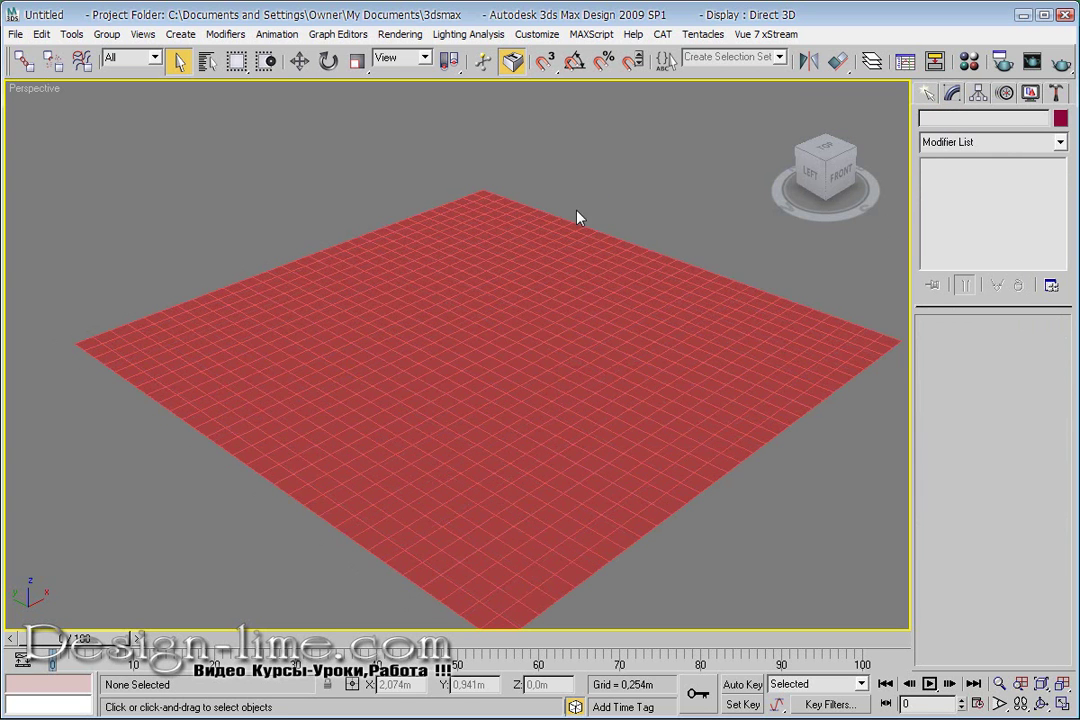
key(g)
click(500, 321)
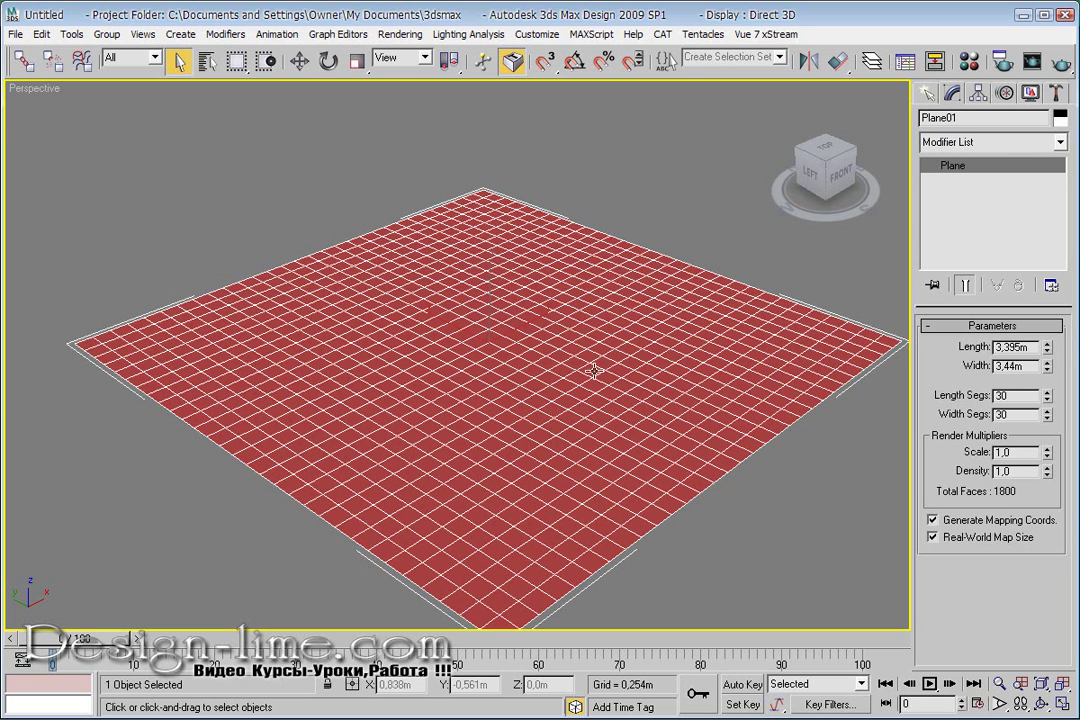
Apply a Noise modifier with seed 17 and strengths X 1,345m, Y 0,484m
click(1018, 152)
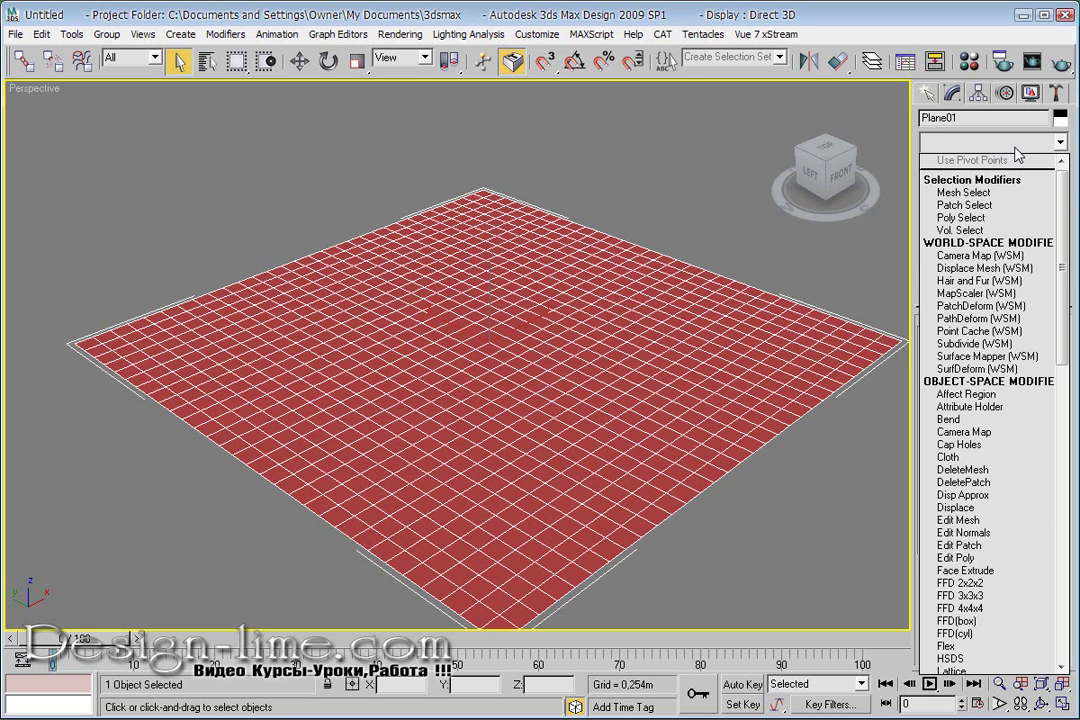
key(n)
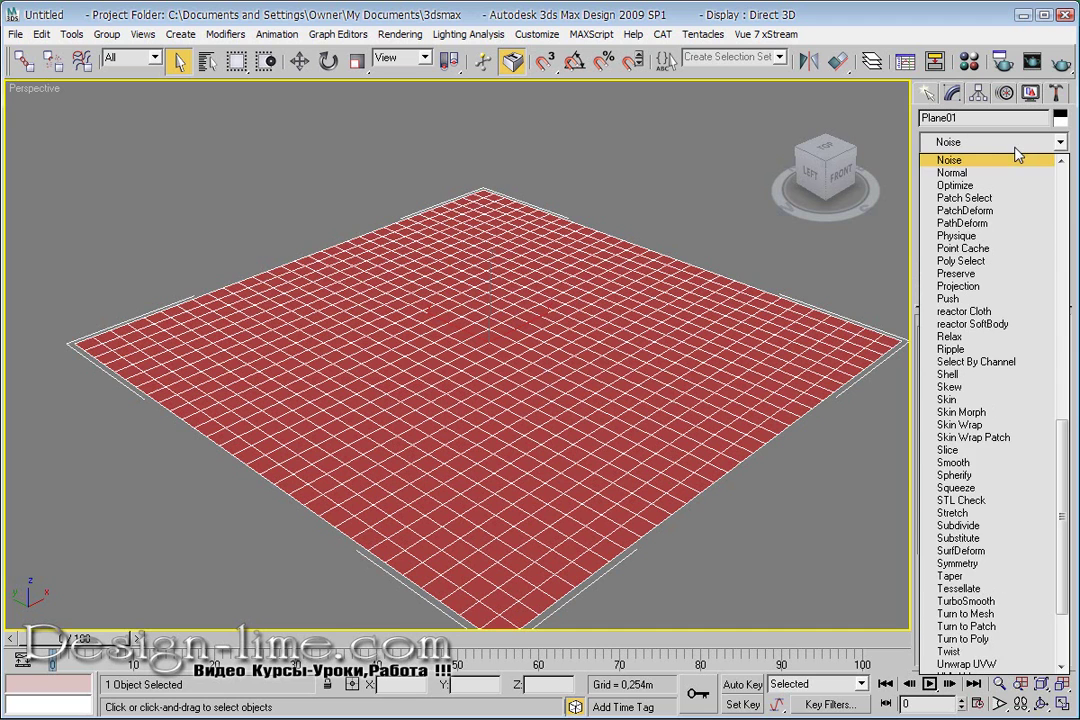
click(1036, 162)
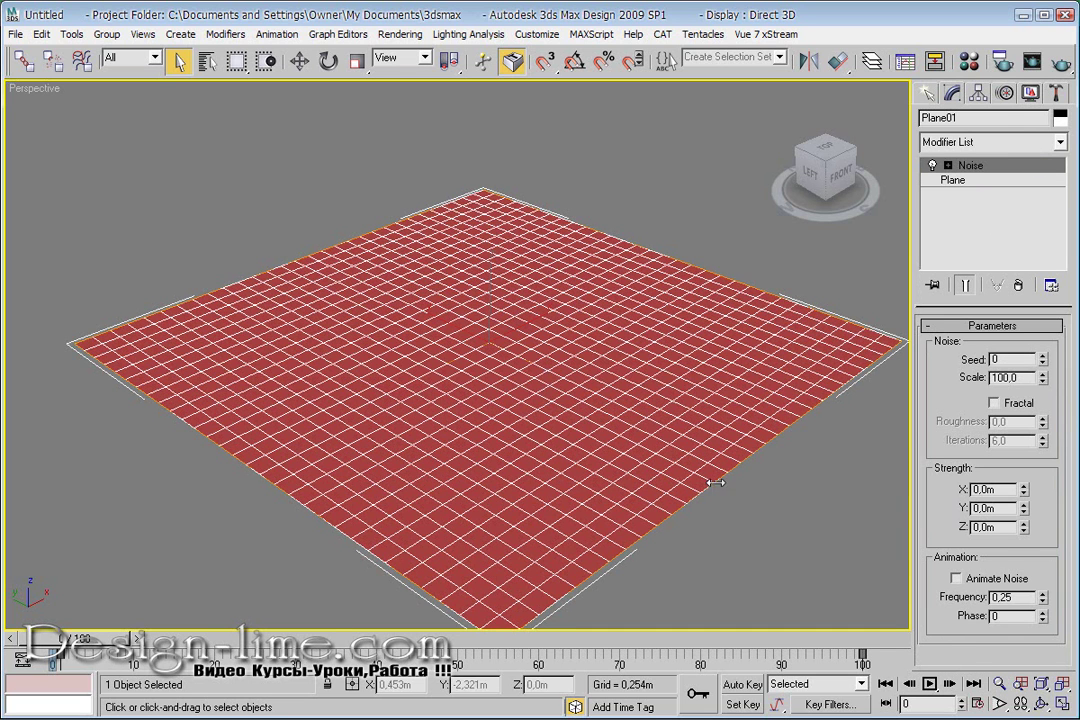
drag(1024, 530, 1044, 592)
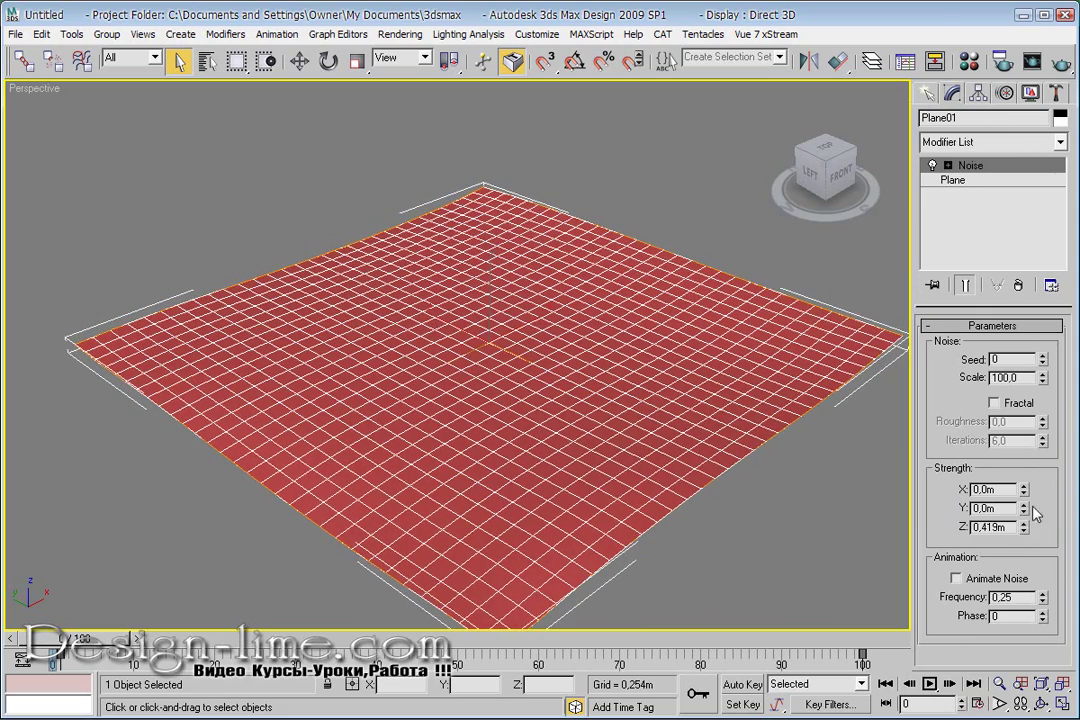
drag(1024, 508, 1070, 222)
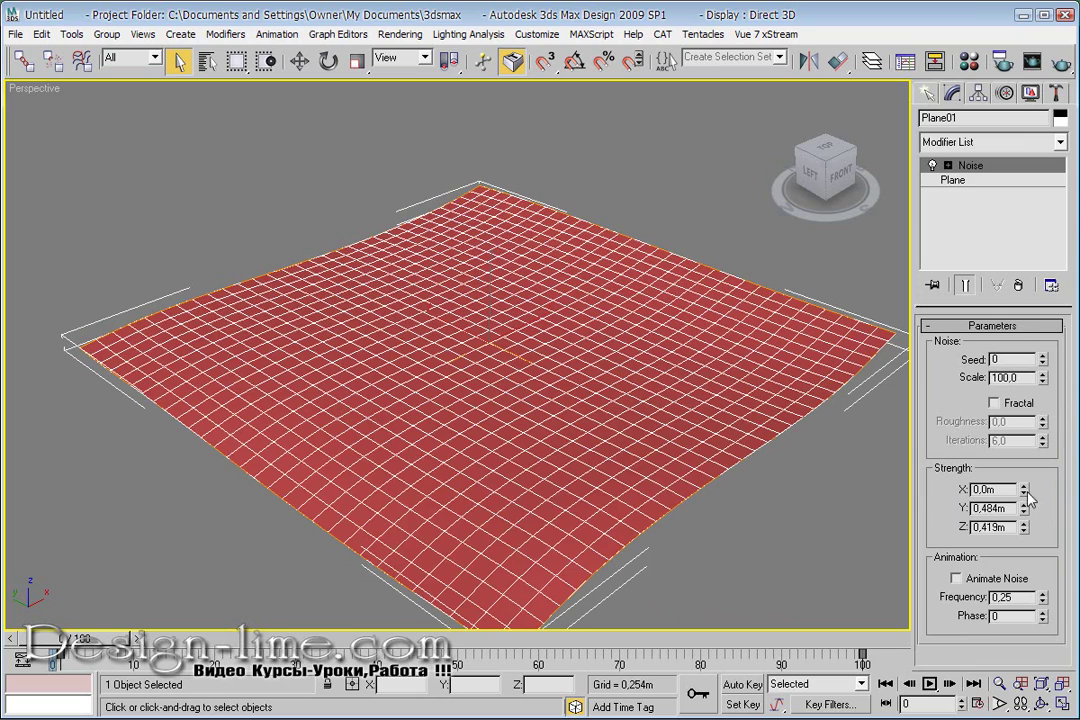
drag(1024, 490, 1024, 715)
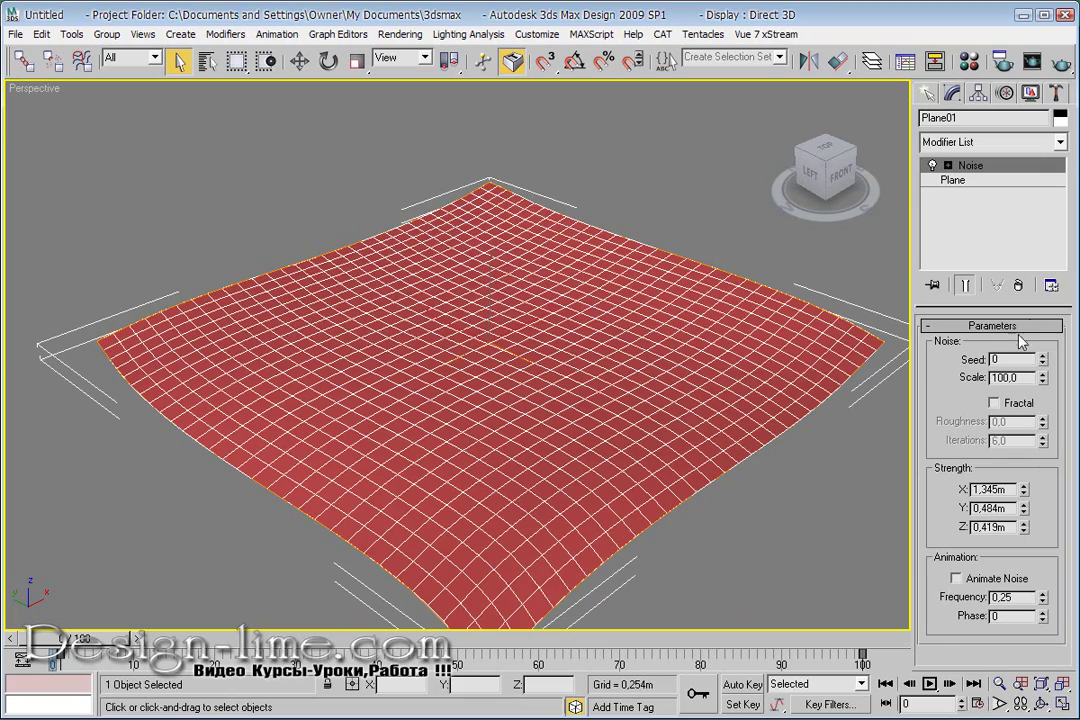
drag(1041, 359, 1030, 203)
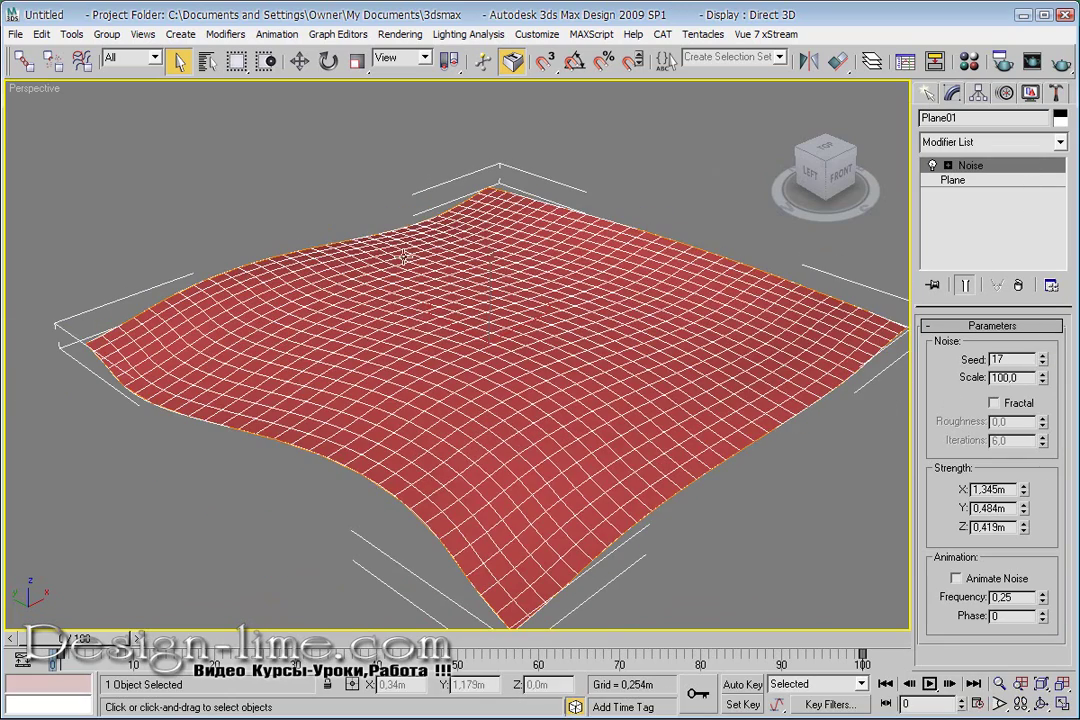
Raise the Noise Z strength to 1,386m for taller hills, checking from the front
alt+middle_drag(550, 368, 458, 347)
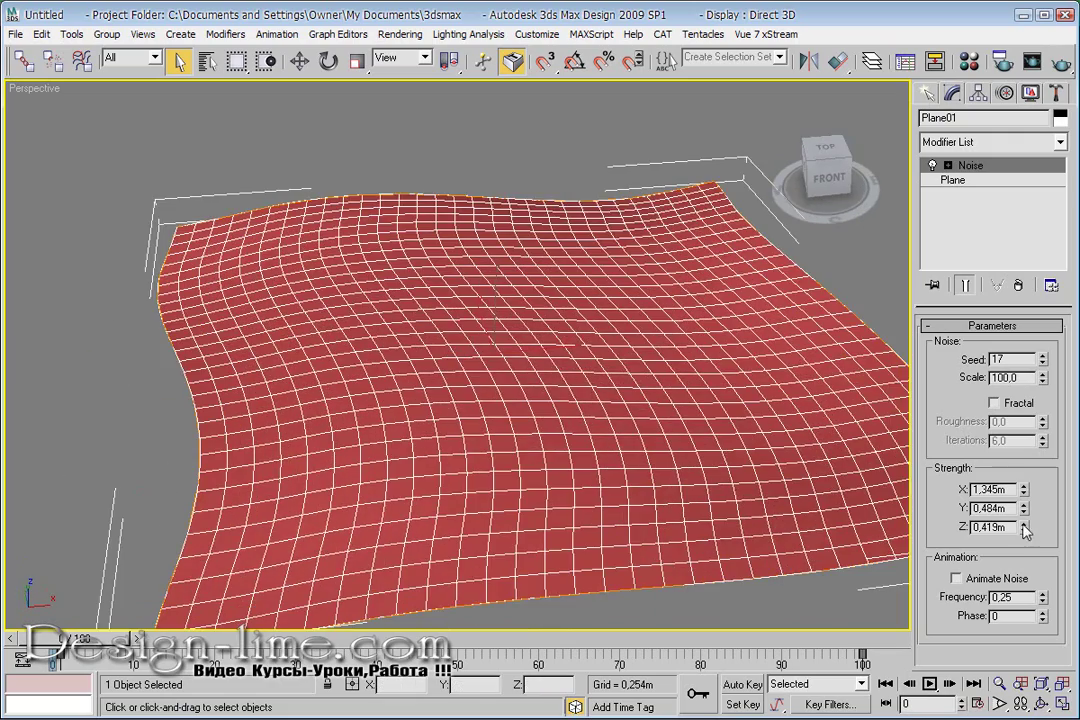
drag(1023, 526, 1028, 353)
alt+middle_drag(542, 319, 600, 300)
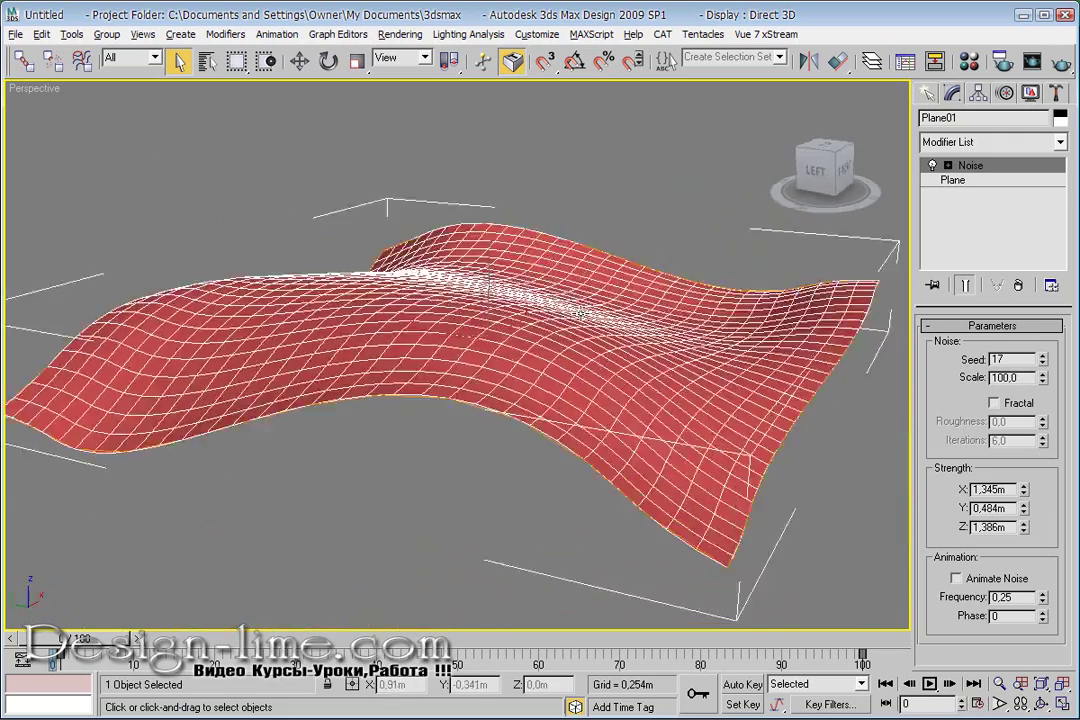
drag(1020, 535, 1020, 527)
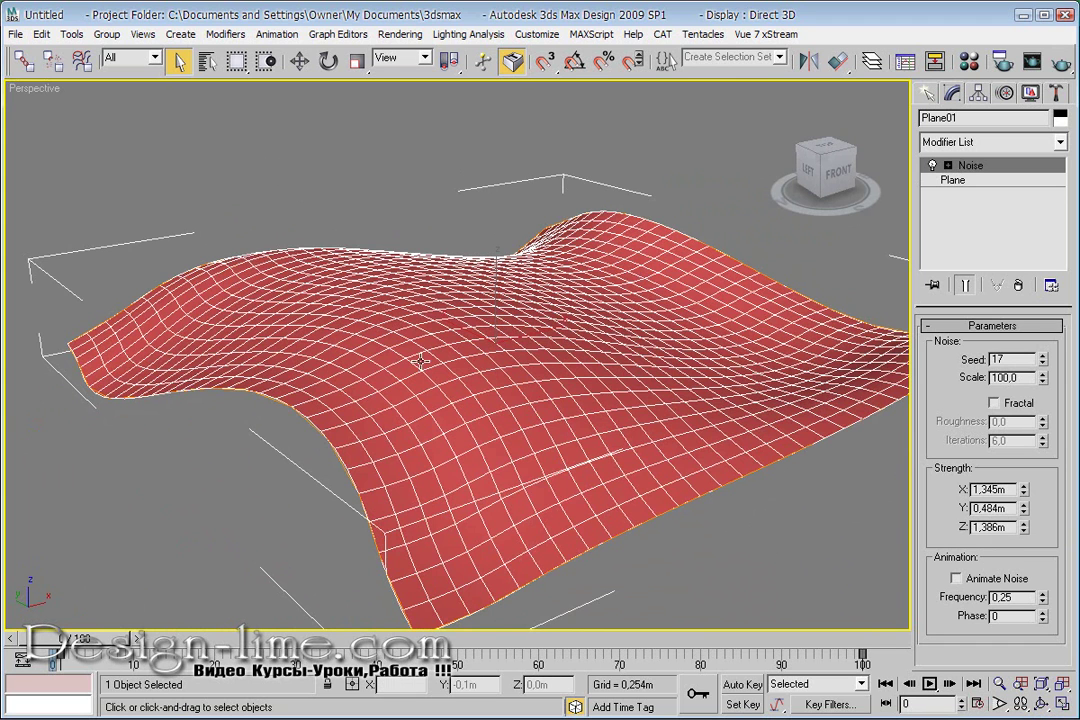
alt+middle_drag(355, 305, 425, 205)
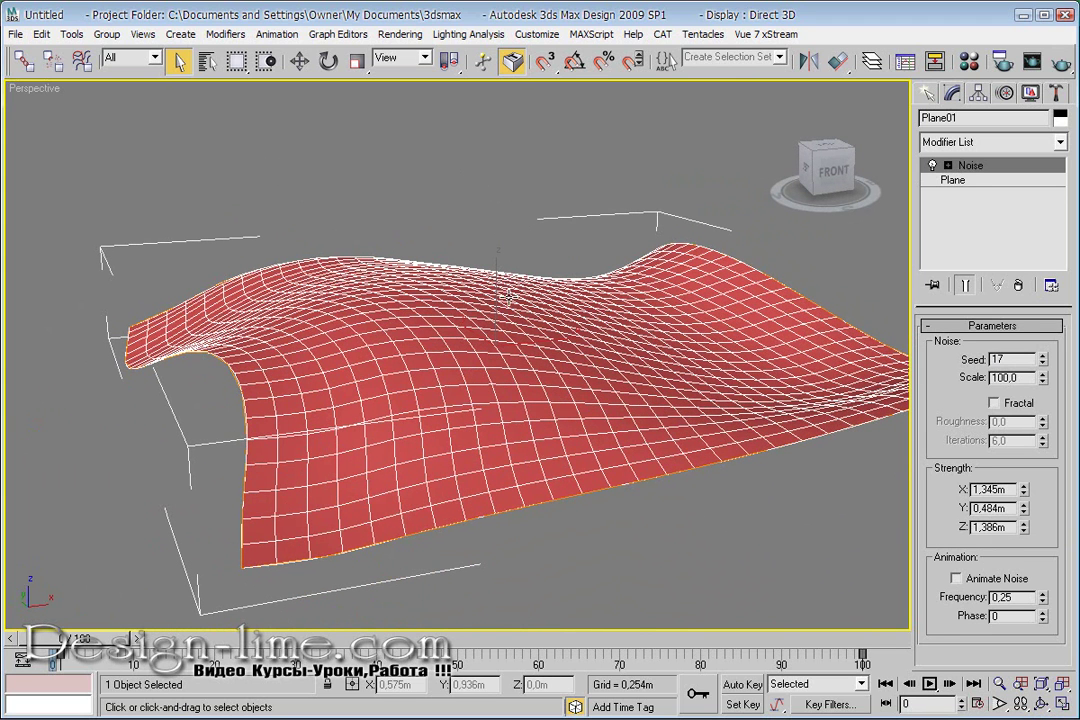
key(w)
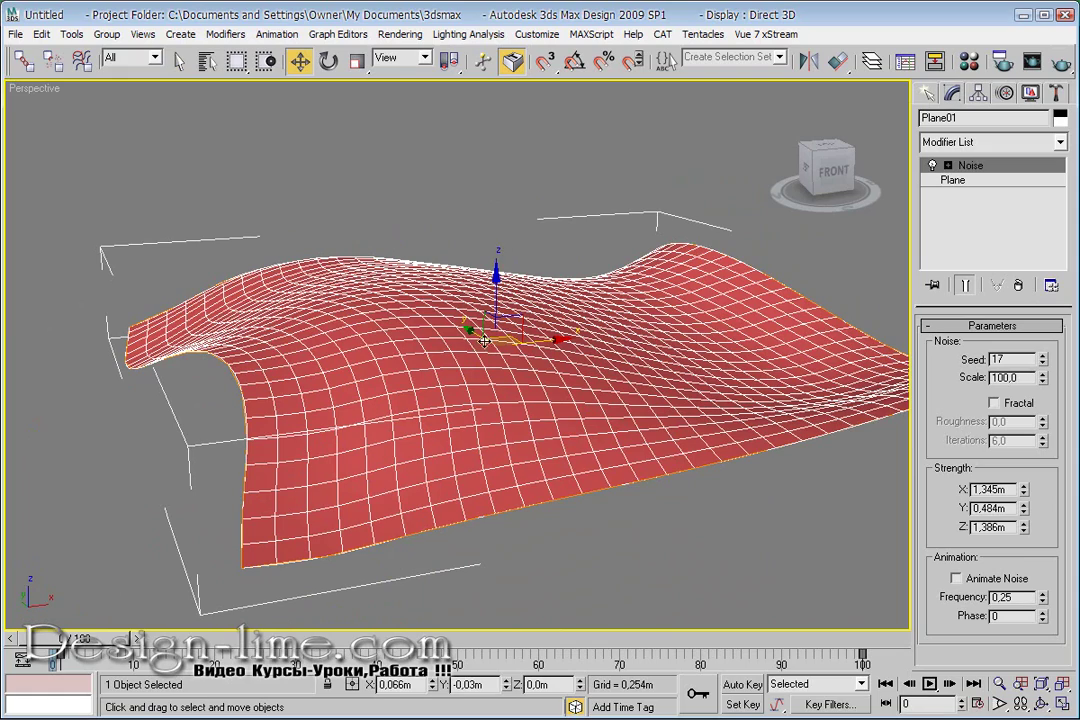
Enable Fractal noise to make the terrain jagged
alt+middle_drag(589, 285, 509, 293)
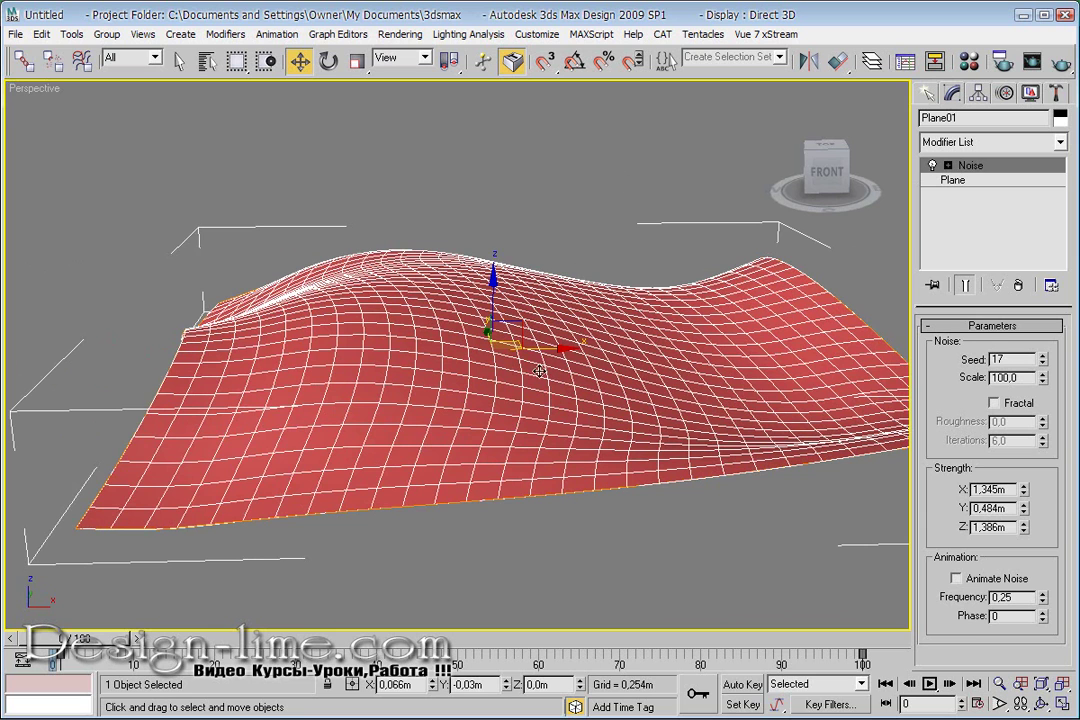
alt+middle_drag(586, 333, 653, 412)
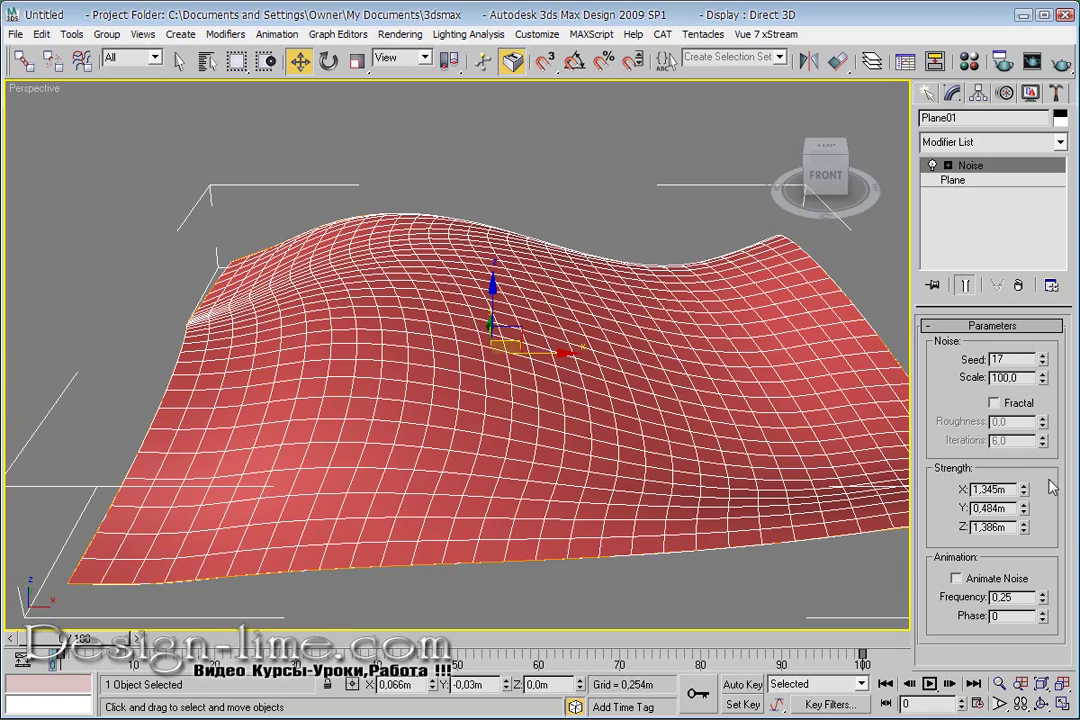
click(993, 403)
Set the Noise scale to 117 for broader, gentler hills
mouse_move(491, 273)
alt+middle_down()
mouse_move(556, 288)
mouse_move(441, 357)
alt+middle_up()
scroll(556, 288, up, 4)
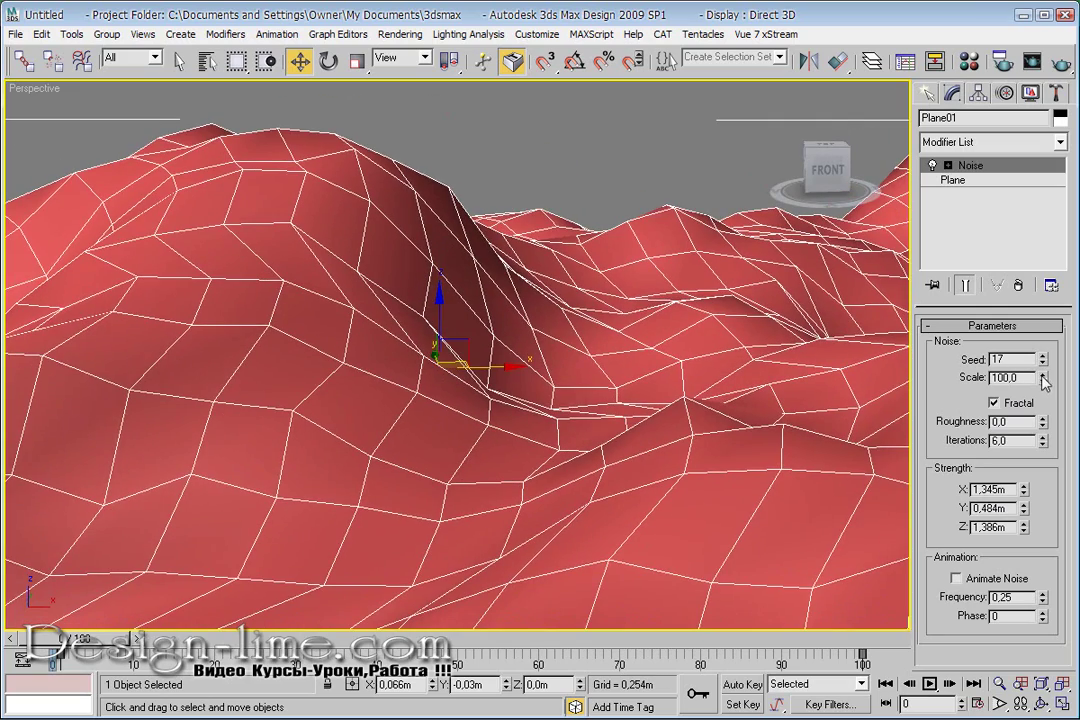
alt+middle_drag(675, 351, 775, 386)
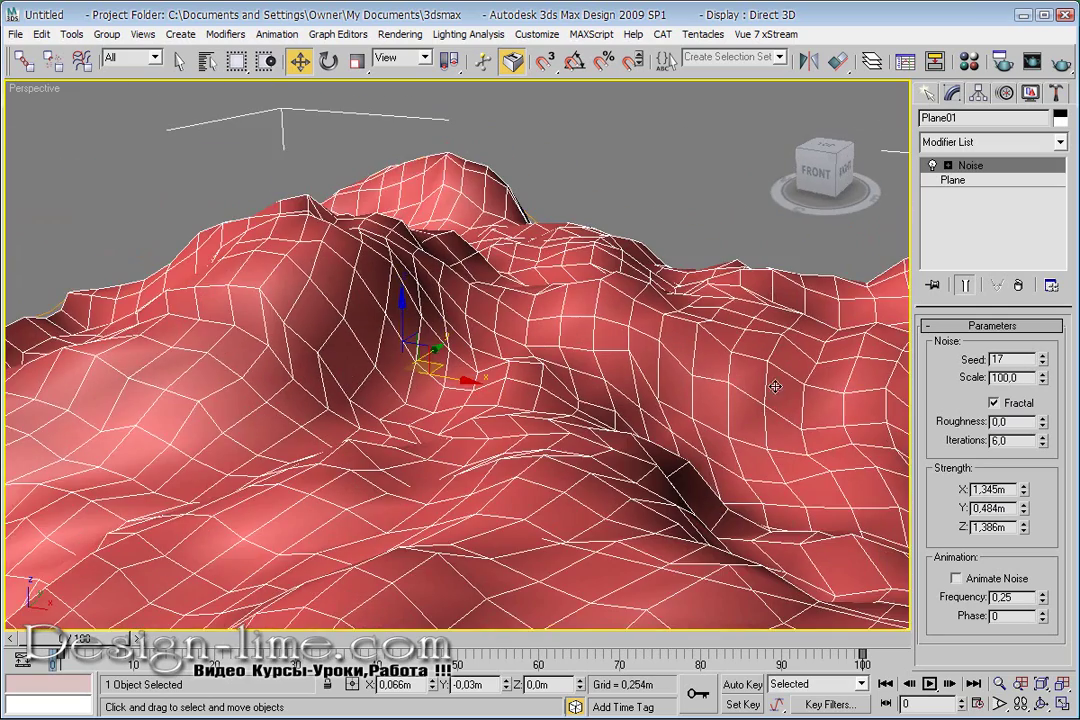
mouse_move(1042, 377)
mouse_down()
mouse_move(1031, 262)
mouse_move(1018, 355)
mouse_up()
mouse_move(480, 340)
alt+middle_down()
mouse_move(528, 357)
mouse_move(530, 373)
mouse_move(523, 337)
mouse_move(523, 376)
mouse_move(523, 335)
mouse_move(571, 376)
alt+middle_up()
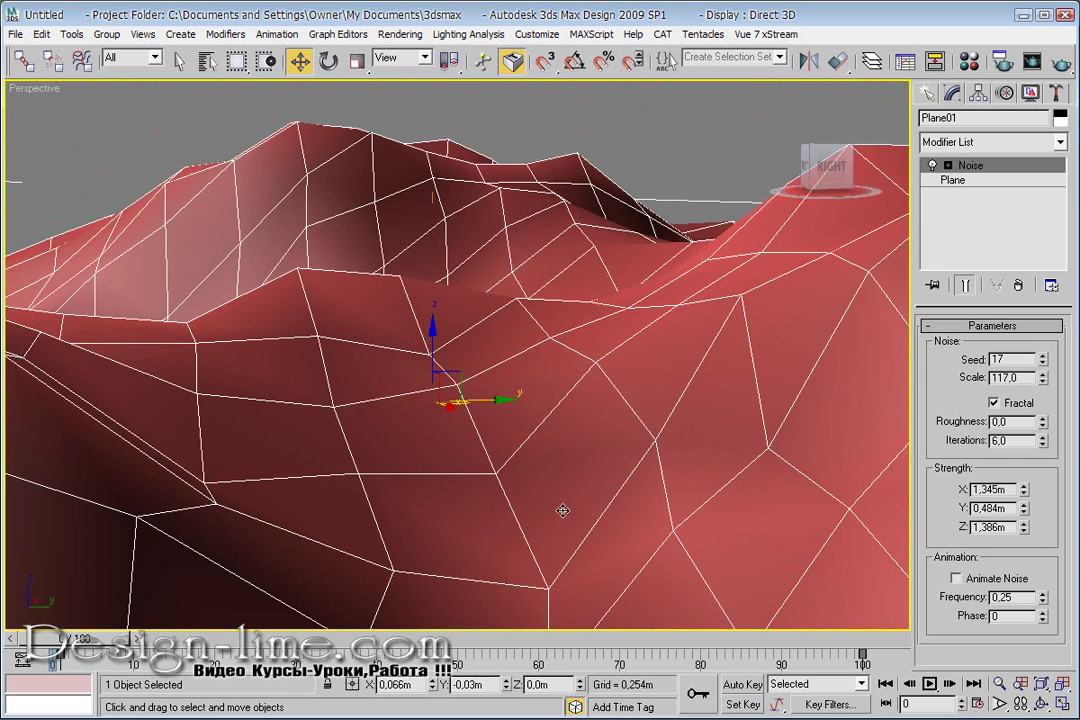
Add a TurboSmooth modifier above Noise on Plane01
click(1030, 143)
key(t)
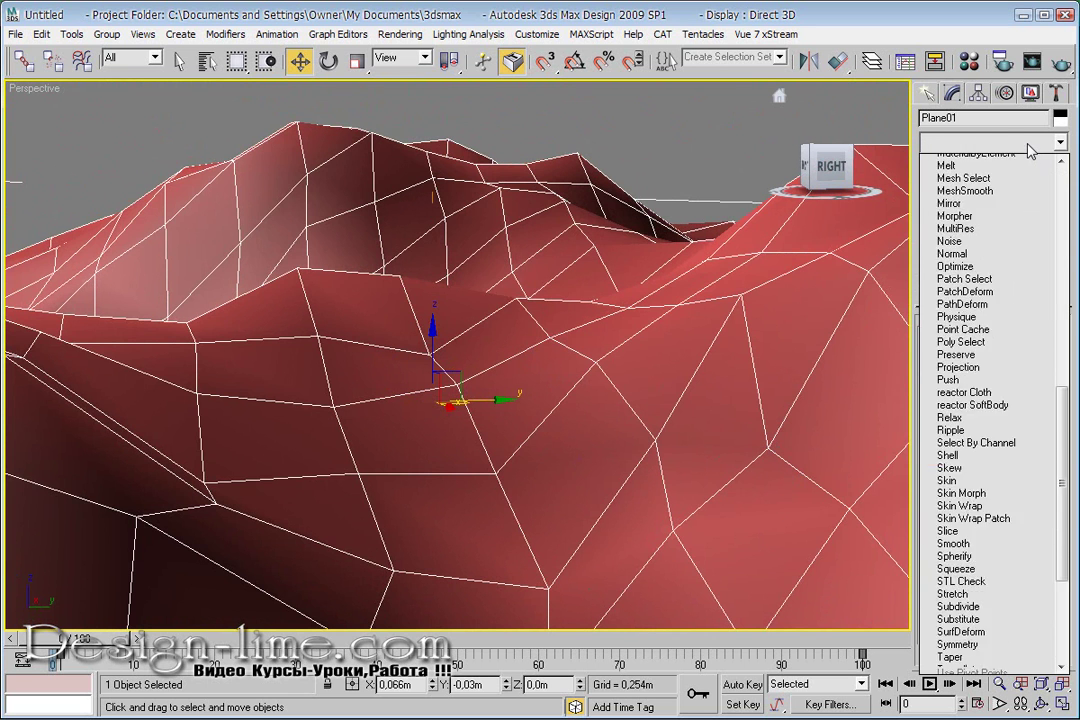
scroll(1030, 148, down, 4)
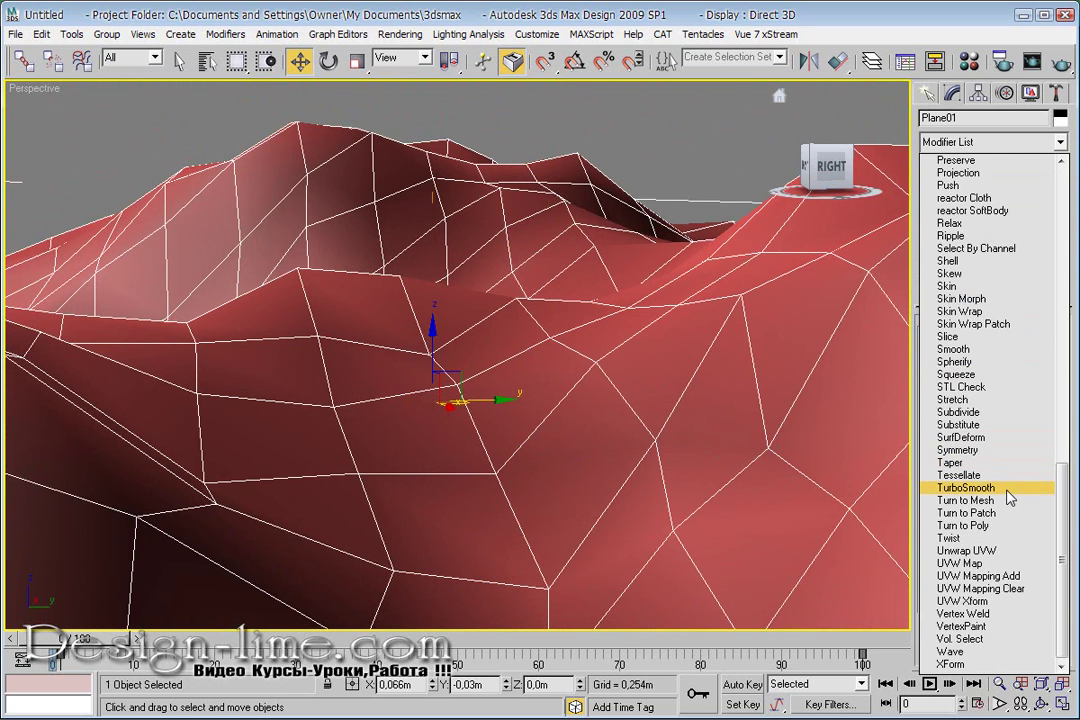
click(965, 488)
Inspect the smoothed terrain from several angles, toggling edged faces and wireframe display
key(F4)
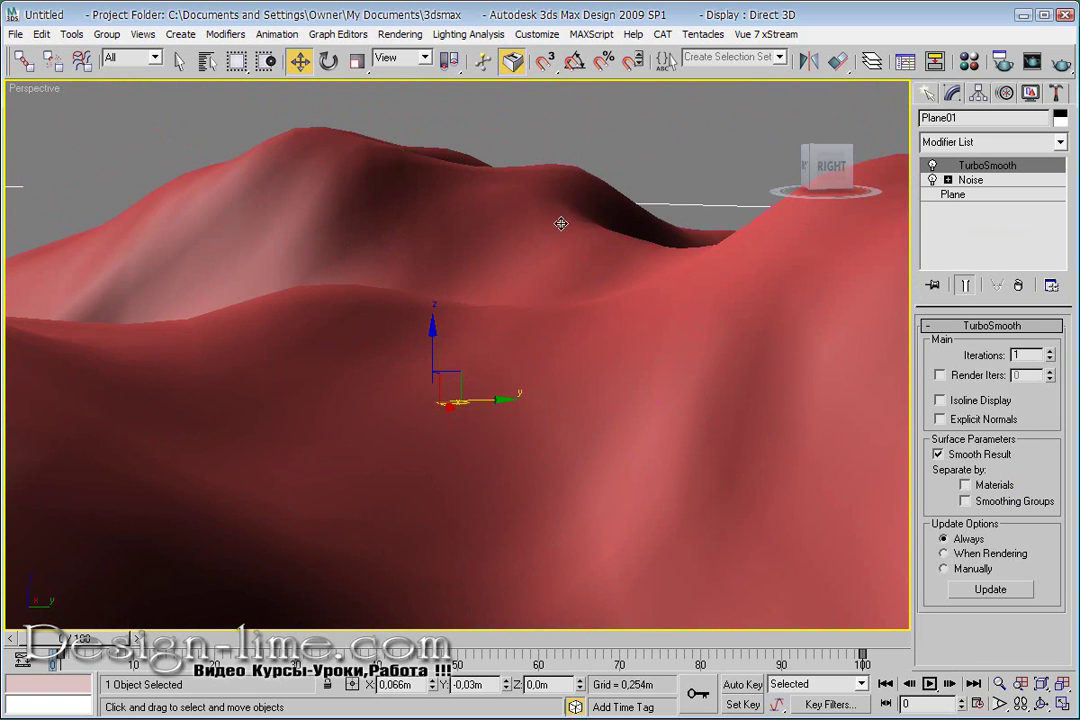
mouse_move(545, 183)
alt+middle_down()
mouse_move(405, 243)
mouse_move(354, 301)
mouse_move(501, 236)
mouse_move(429, 330)
mouse_move(428, 321)
mouse_move(540, 357)
mouse_move(436, 364)
alt+middle_up()
key(F3)
key(F3)
key(F4)
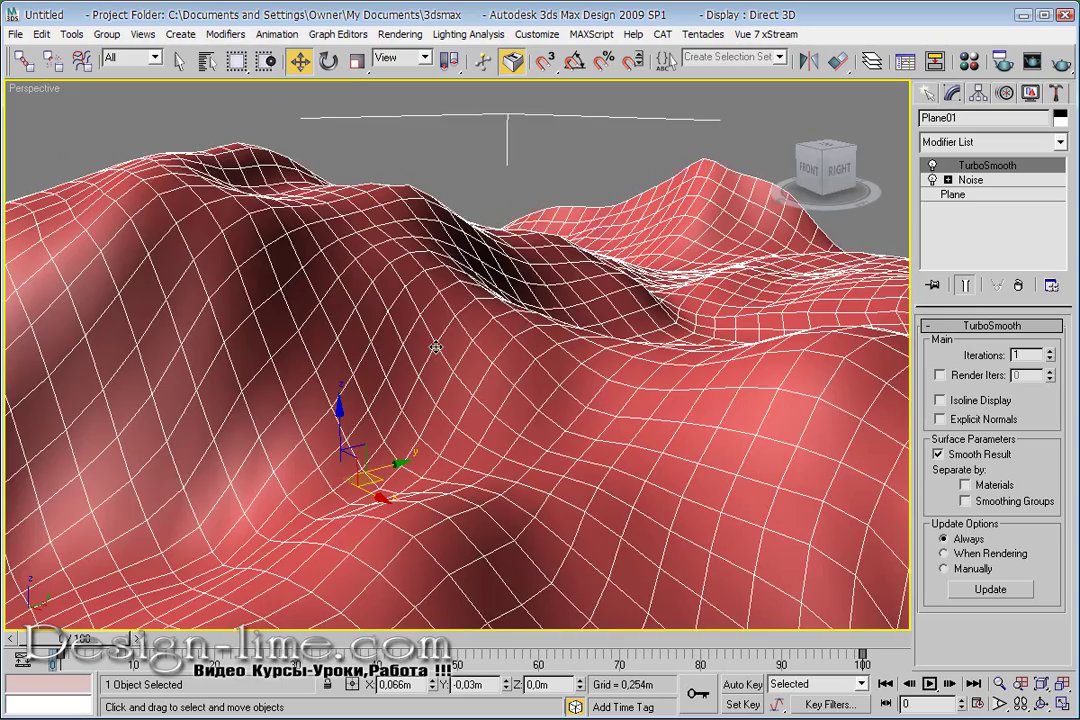
key(F3)
mouse_move(436, 347)
alt+middle_down()
mouse_move(419, 335)
mouse_move(480, 380)
mouse_move(532, 398)
mouse_move(510, 380)
alt+middle_up()
key(F3)
Play back the animated Noise to preview the rippling terrain, then lower Frequency to 0,02
click(993, 182)
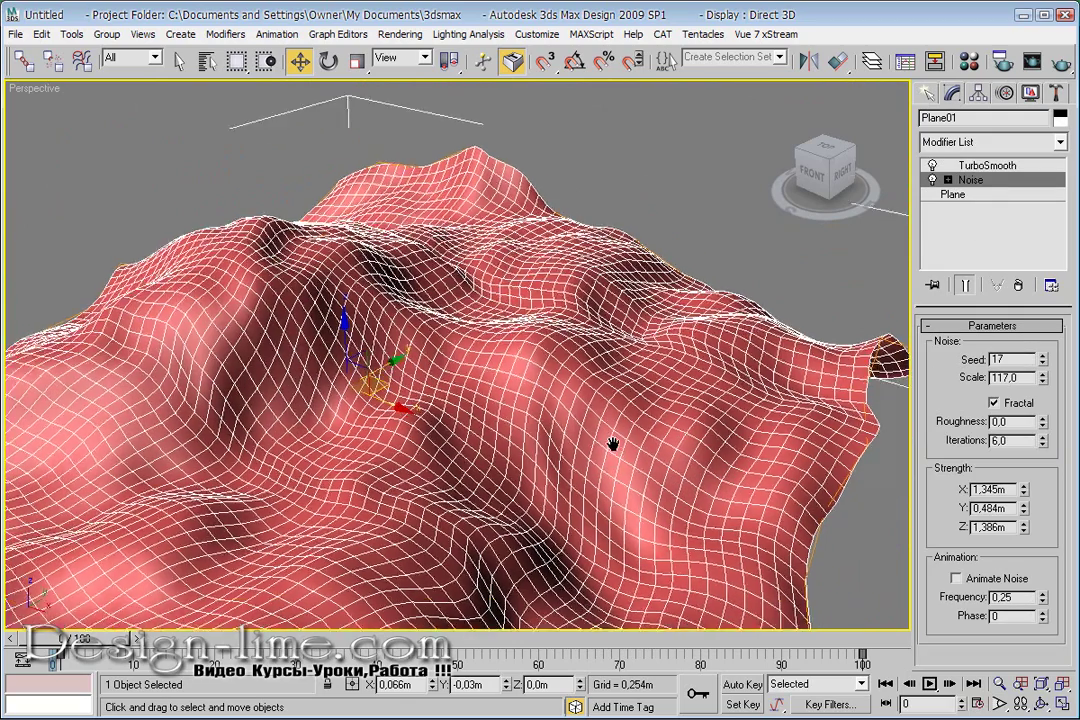
alt+middle_drag(612, 441, 983, 675)
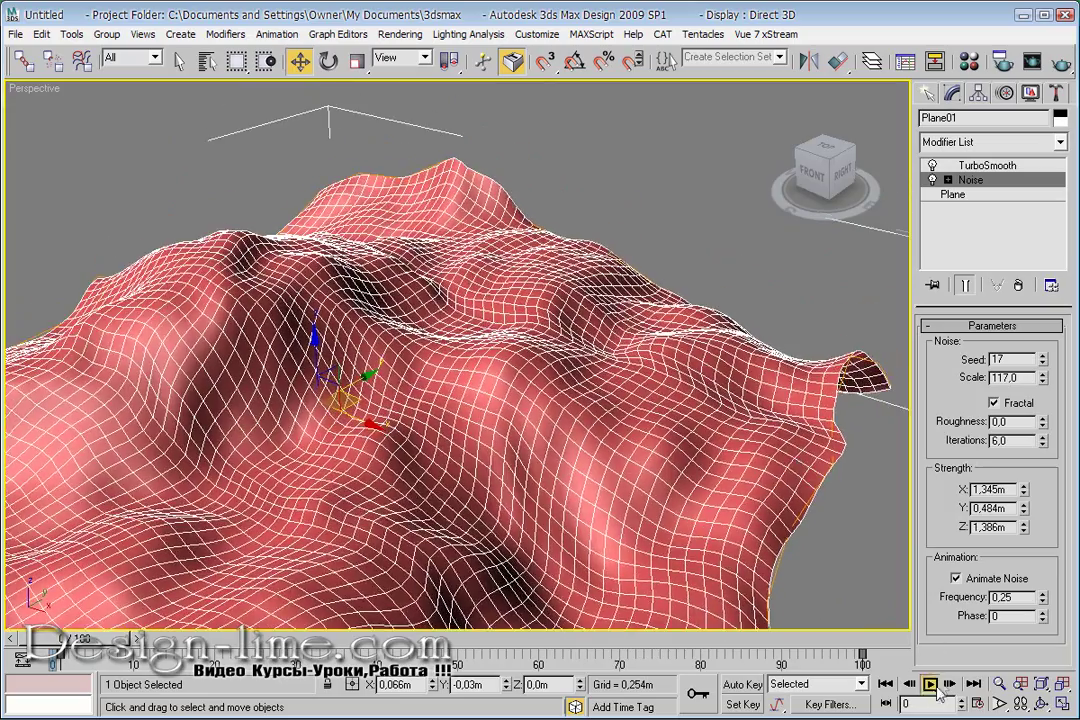
click(929, 683)
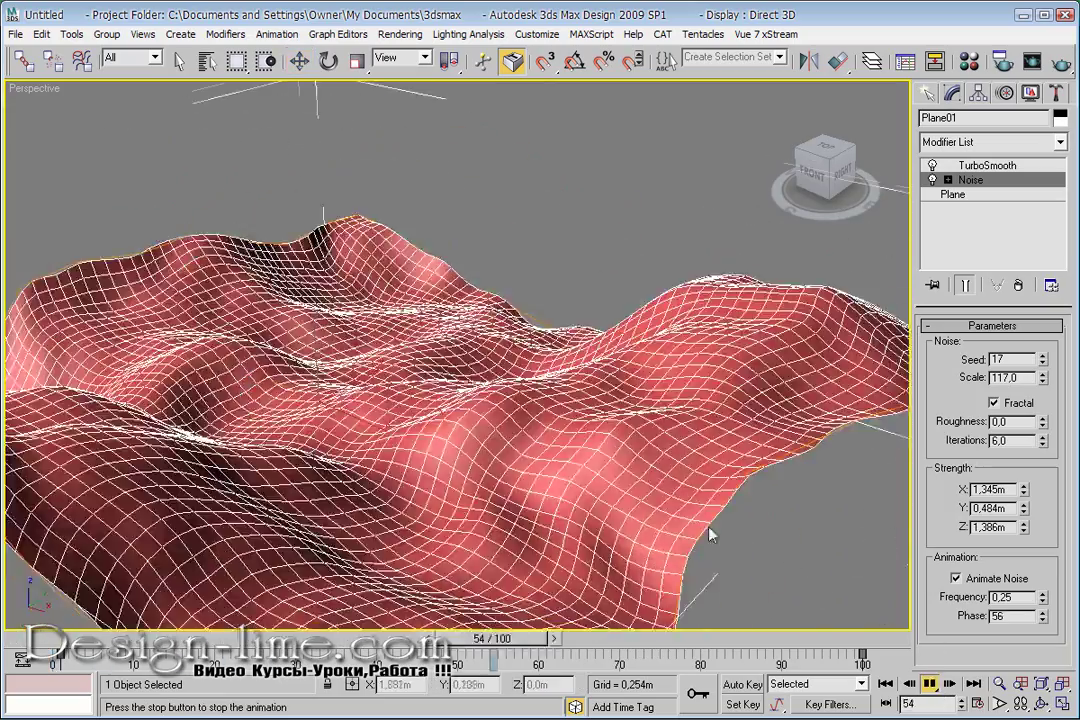
middle_drag(798, 559, 748, 476)
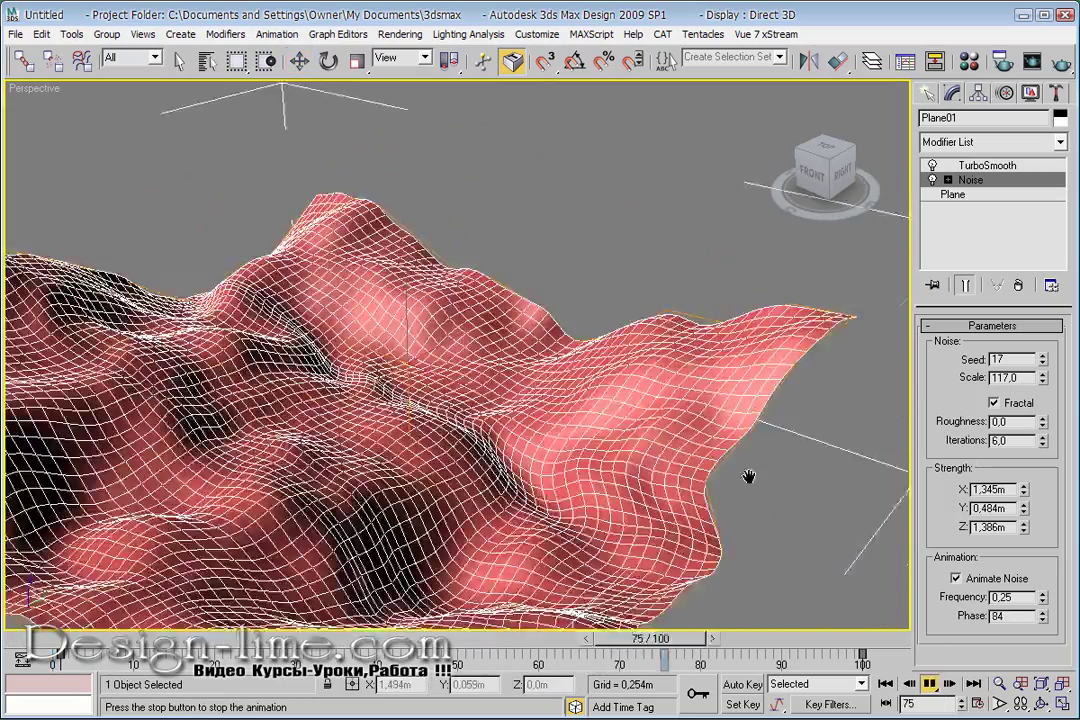
scroll(750, 472, down, 5)
scroll(752, 470, up, 3)
scroll(751, 460, up, 3)
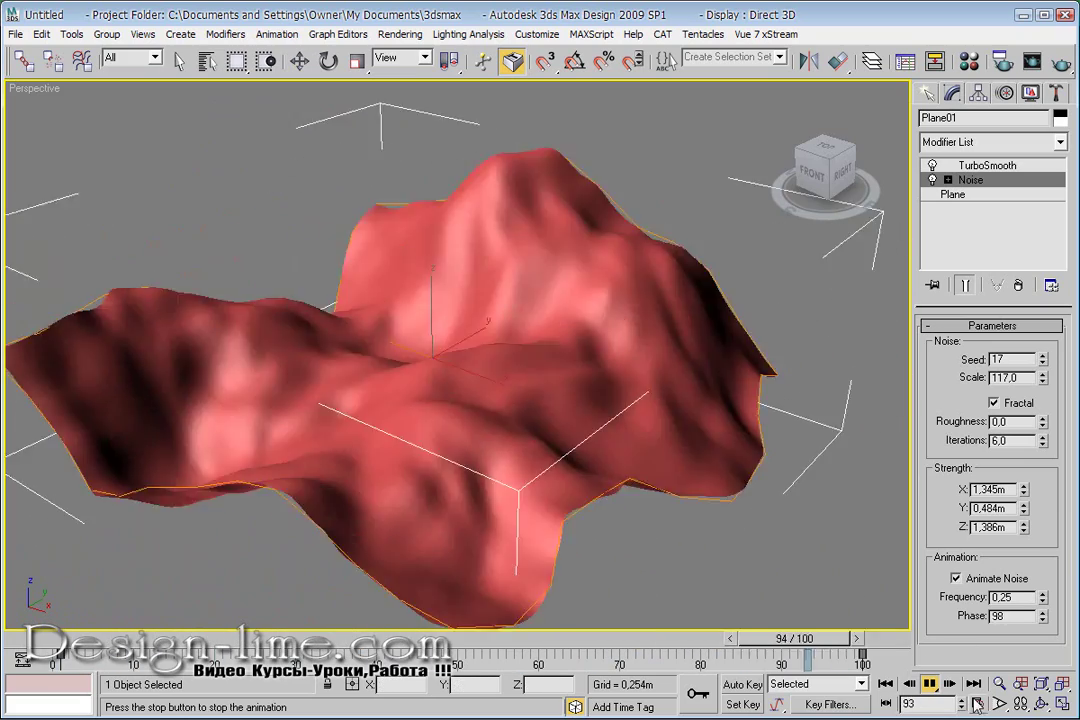
key(slash)
drag(1042, 602, 1042, 624)
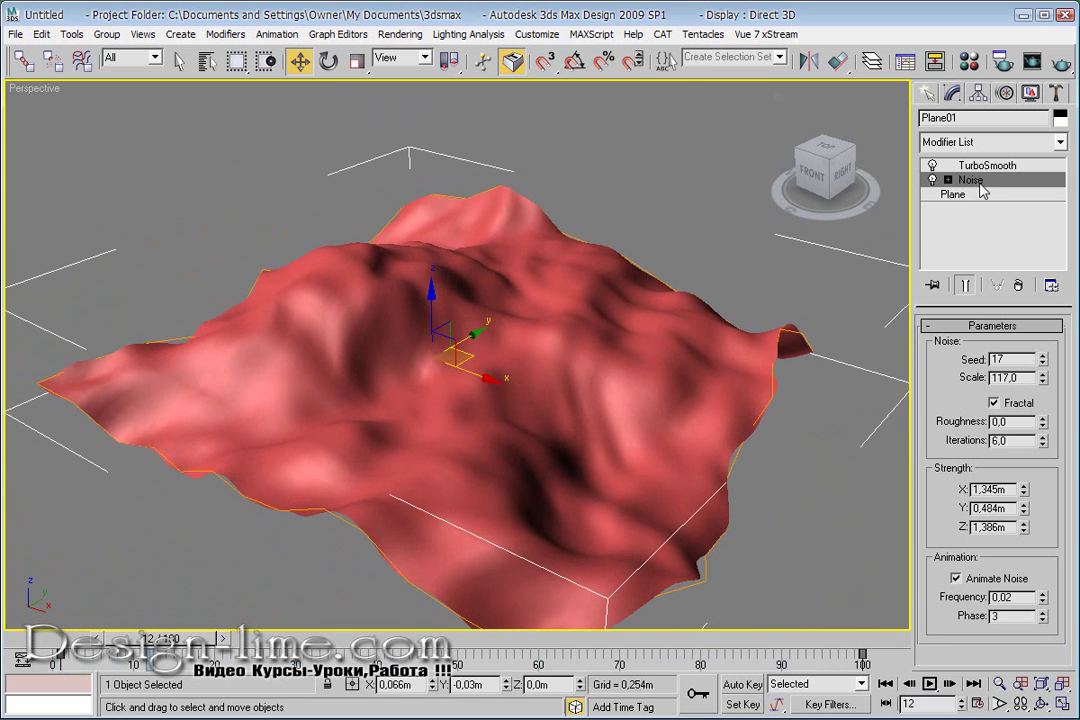
Remove the Noise and TurboSmooth modifiers, view Plane01 as wireframe, and minimize 3ds Max
click(1018, 285)
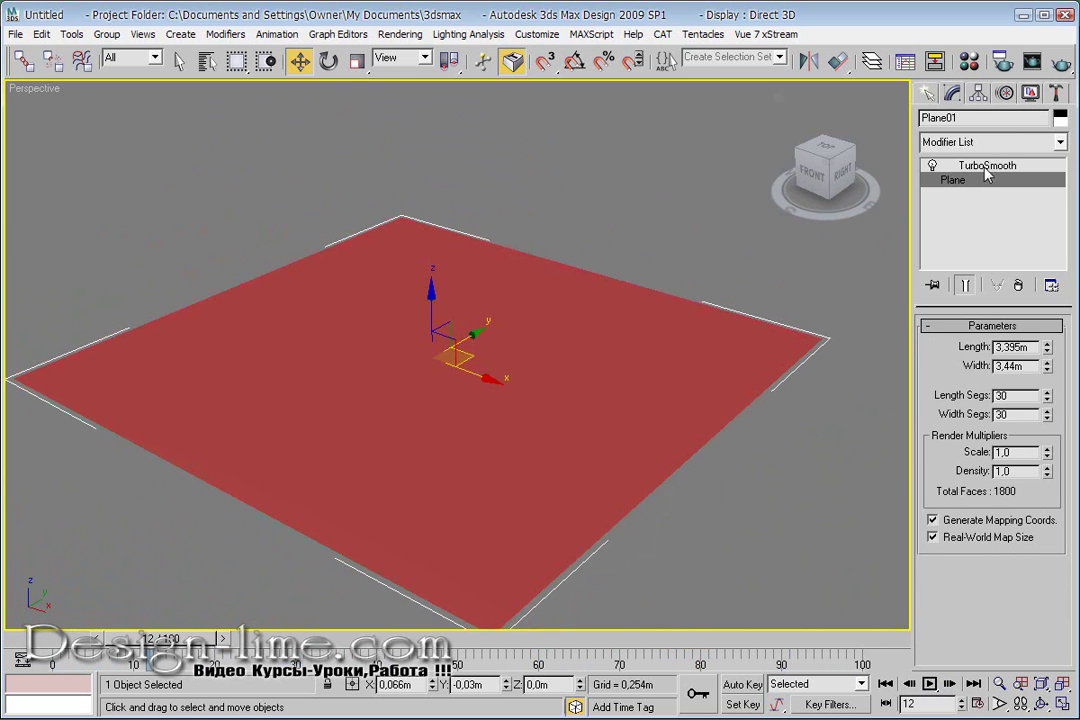
click(975, 165)
click(1018, 285)
middle_drag(591, 376, 641, 345)
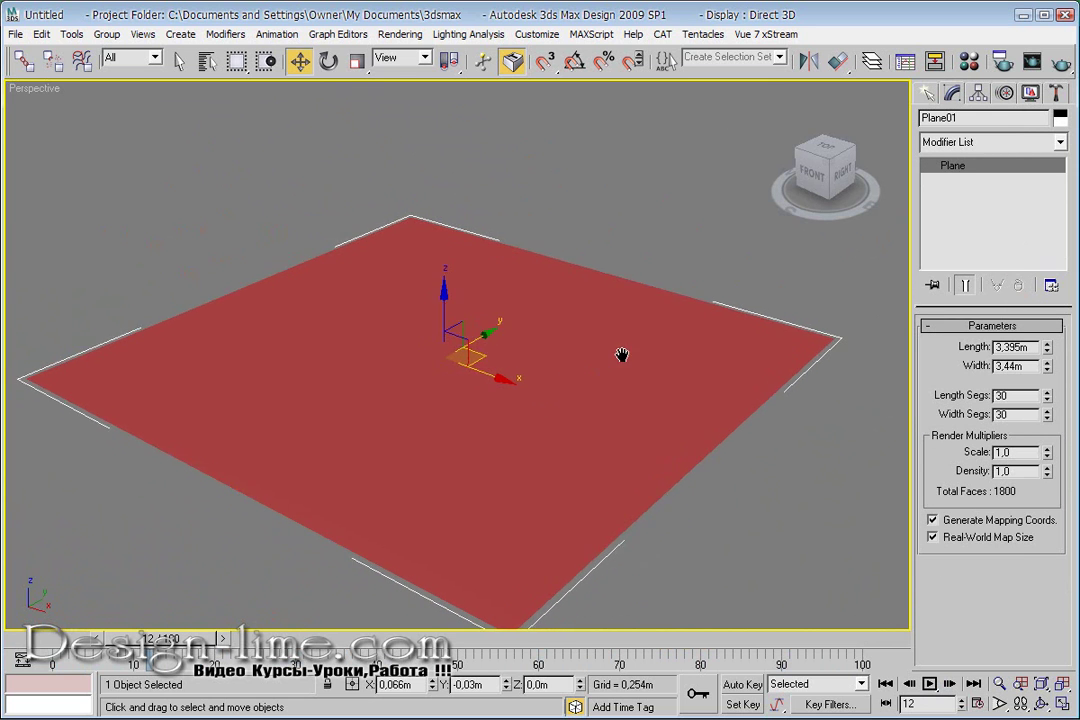
key(F3)
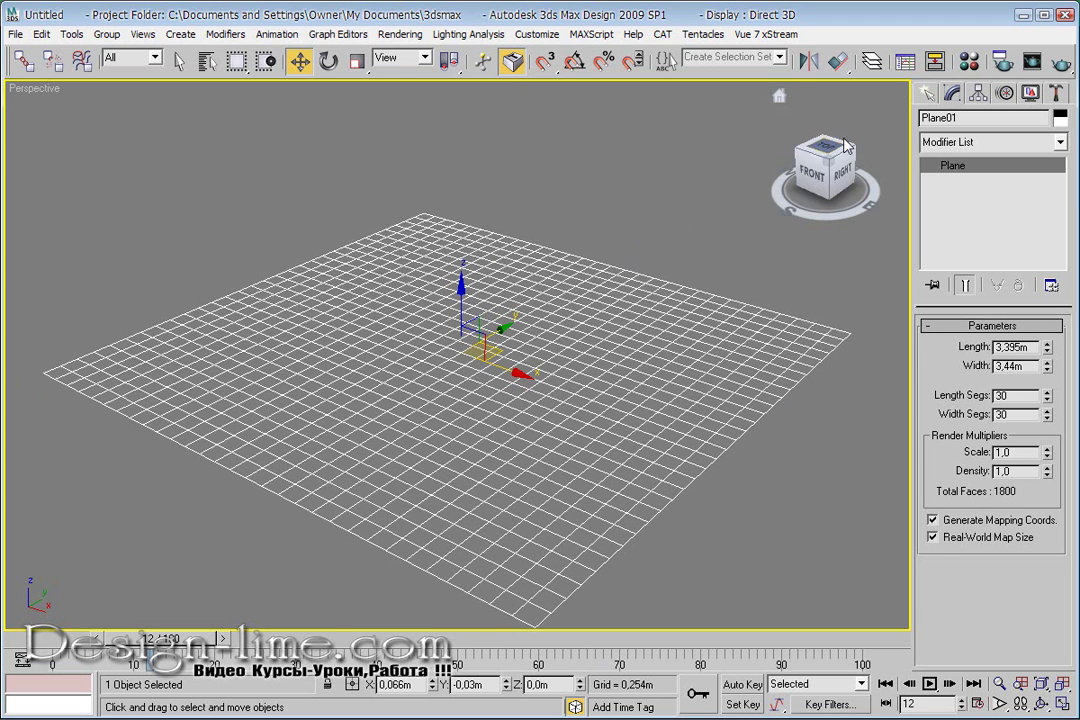
click(1024, 15)
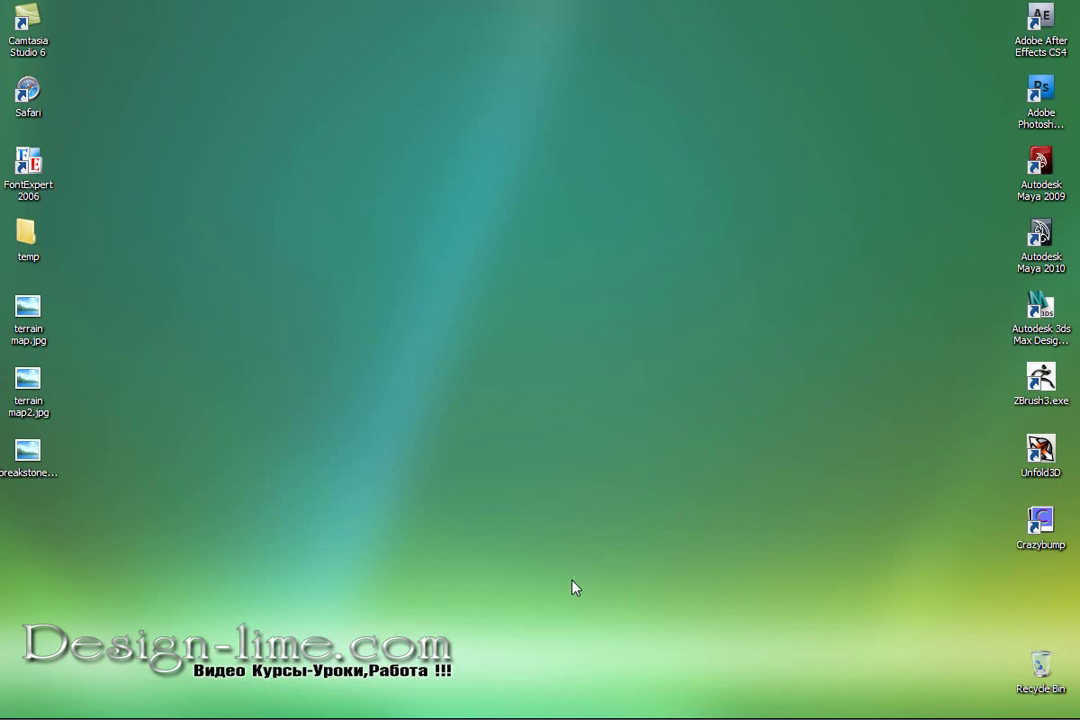
key(super)
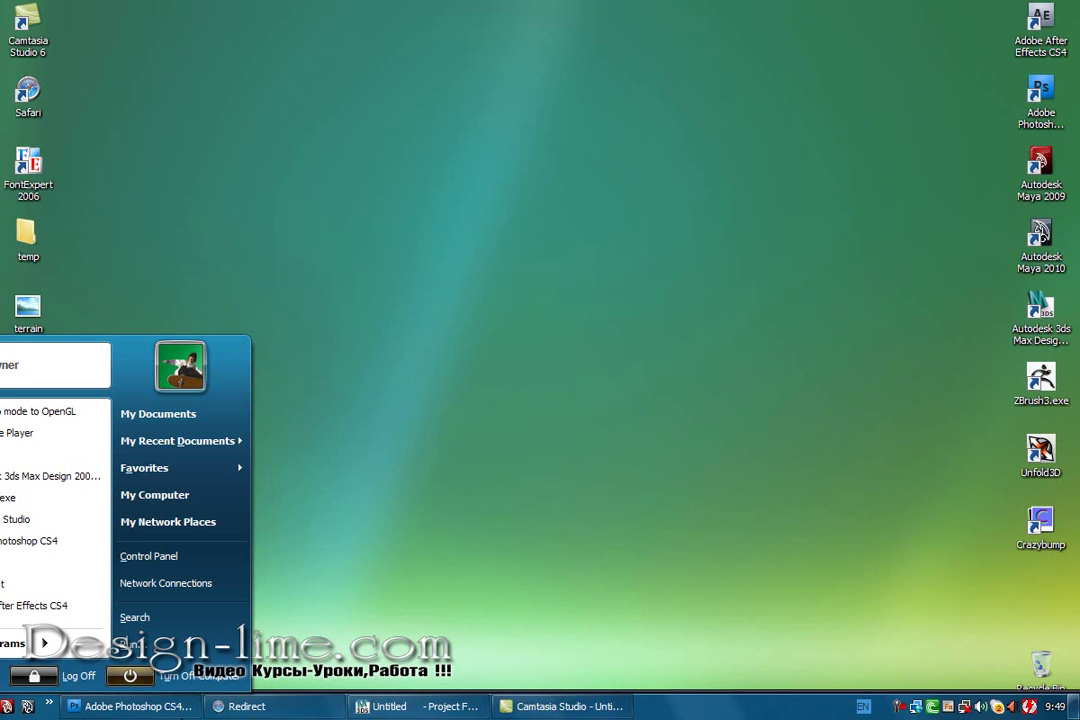
Close the Start menu and restore the Adobe Photoshop CS4 window
click(150, 706)
click(156, 706)
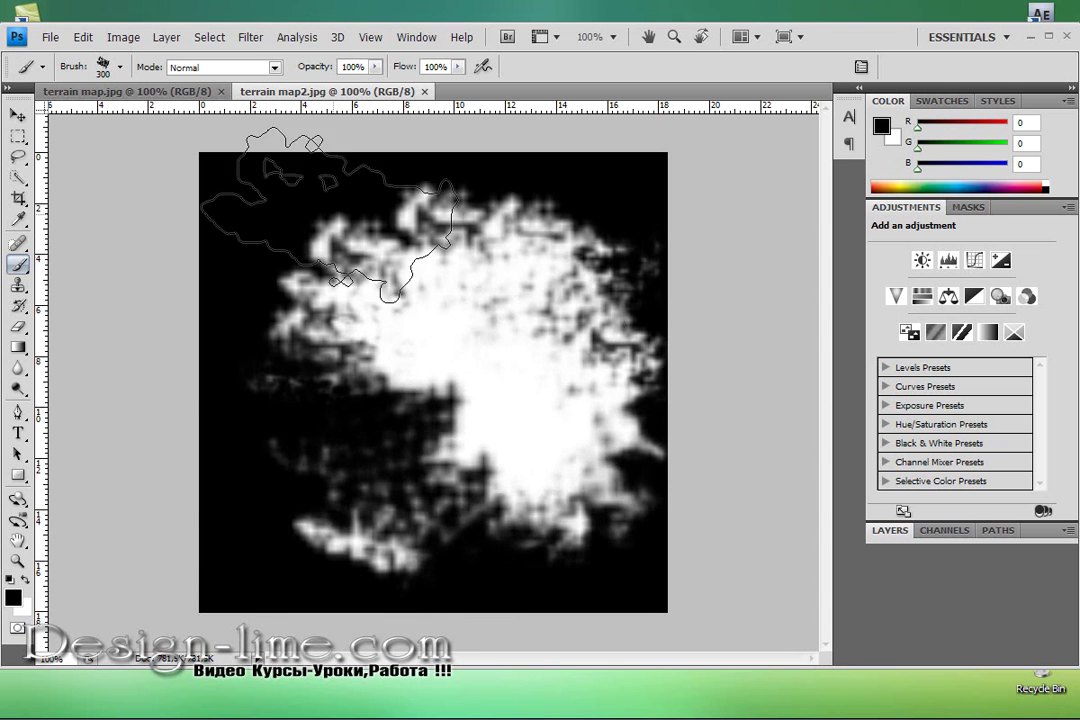
Create a new document and select the scatter brush preset 59
key(ctrl+n)
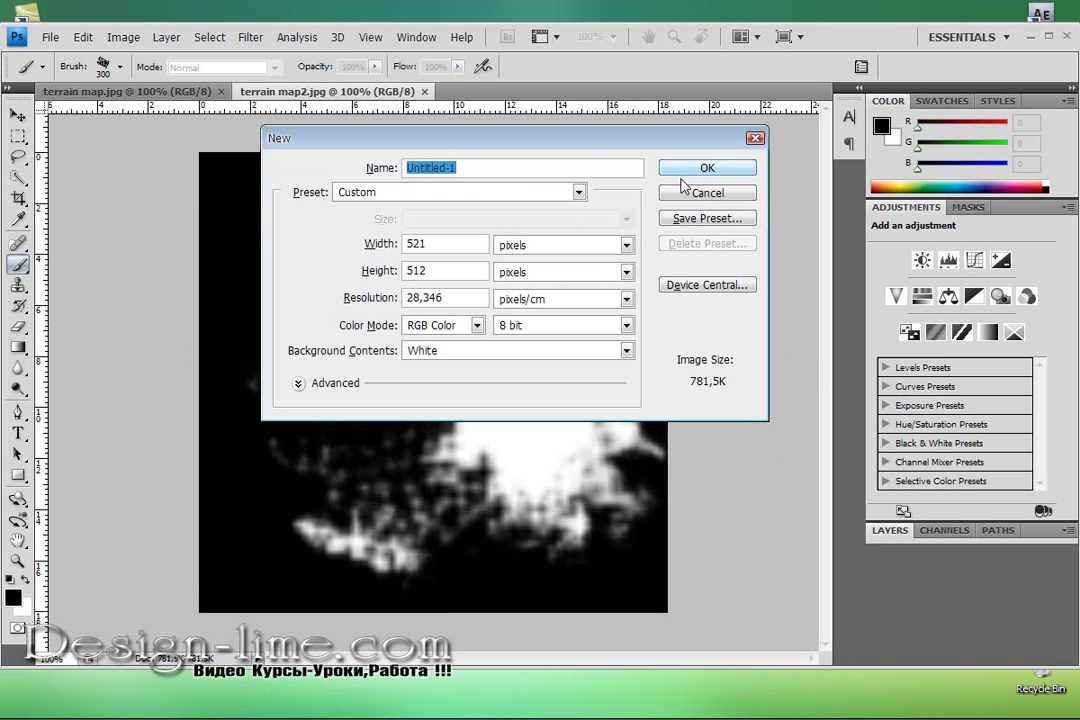
click(733, 170)
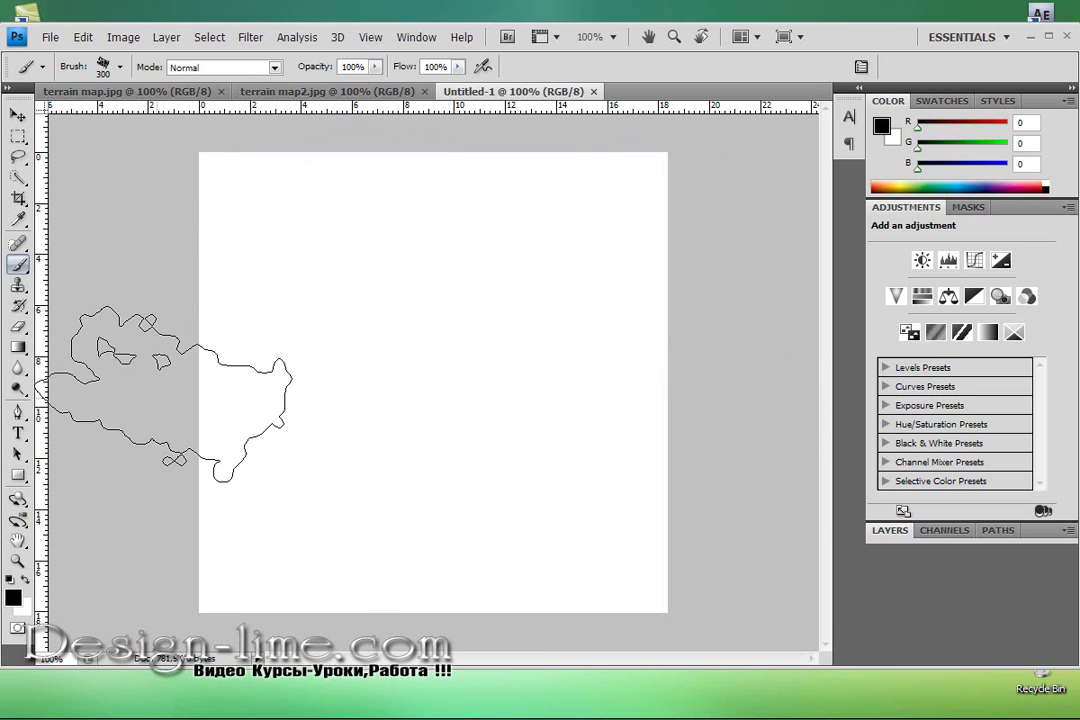
click(120, 67)
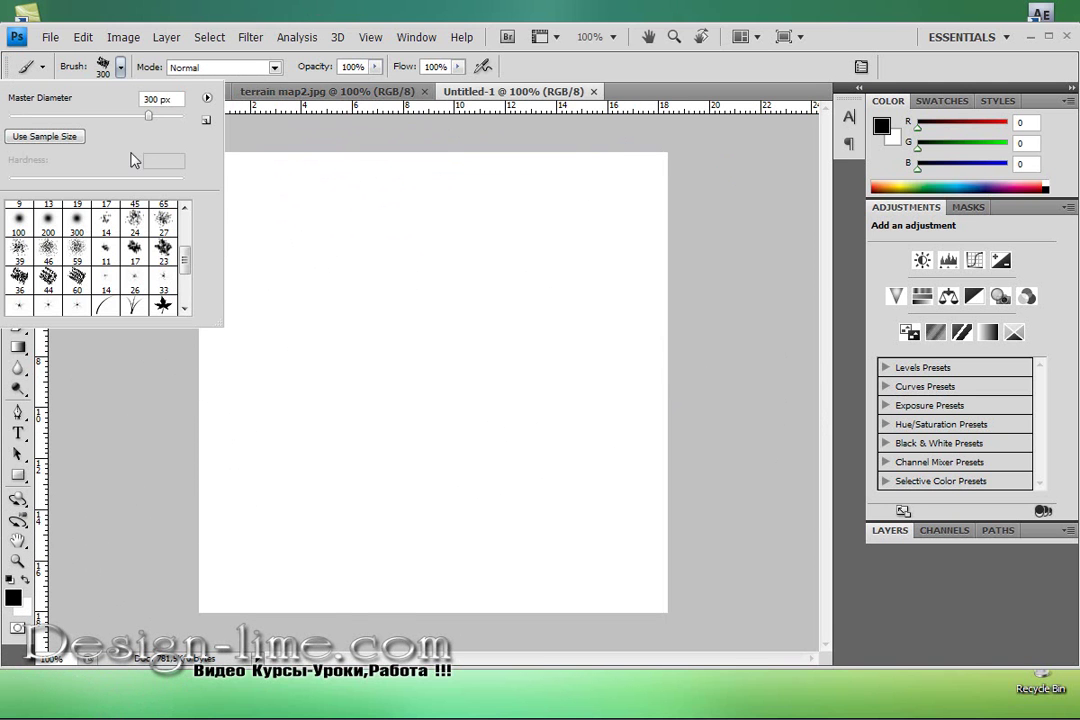
click(79, 248)
Paint scattered black blobs at brush sizes 250 and 175, then invert to white on black
click(428, 355)
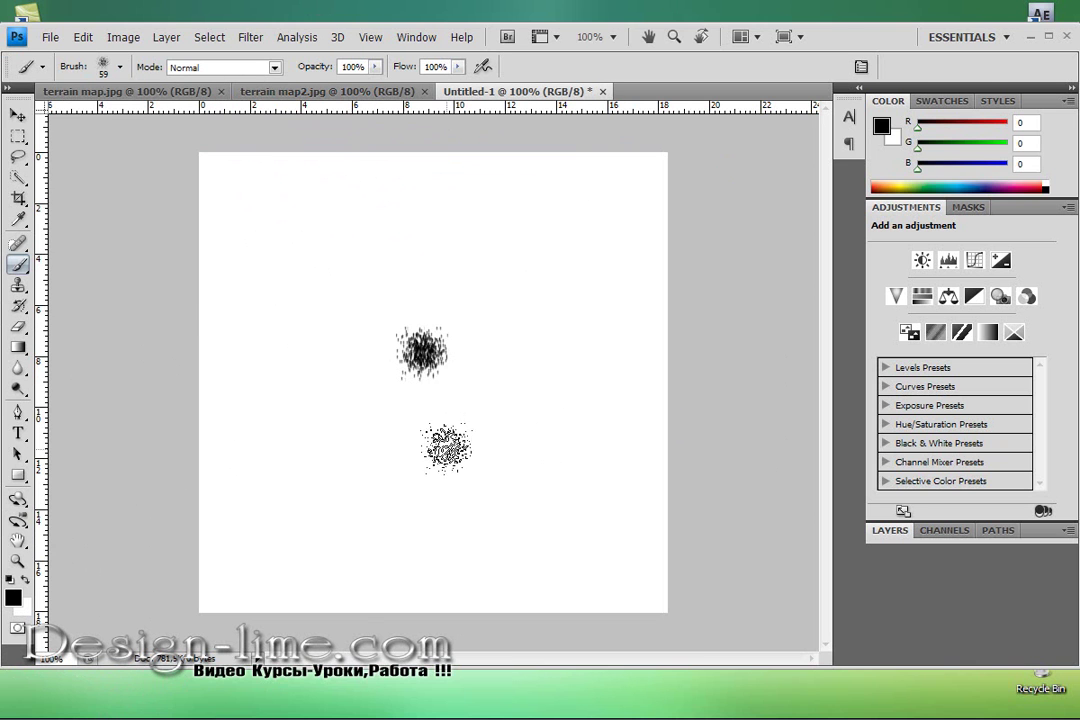
key(bracketright)
key(bracketright)
key(bracketright)
click(500, 457)
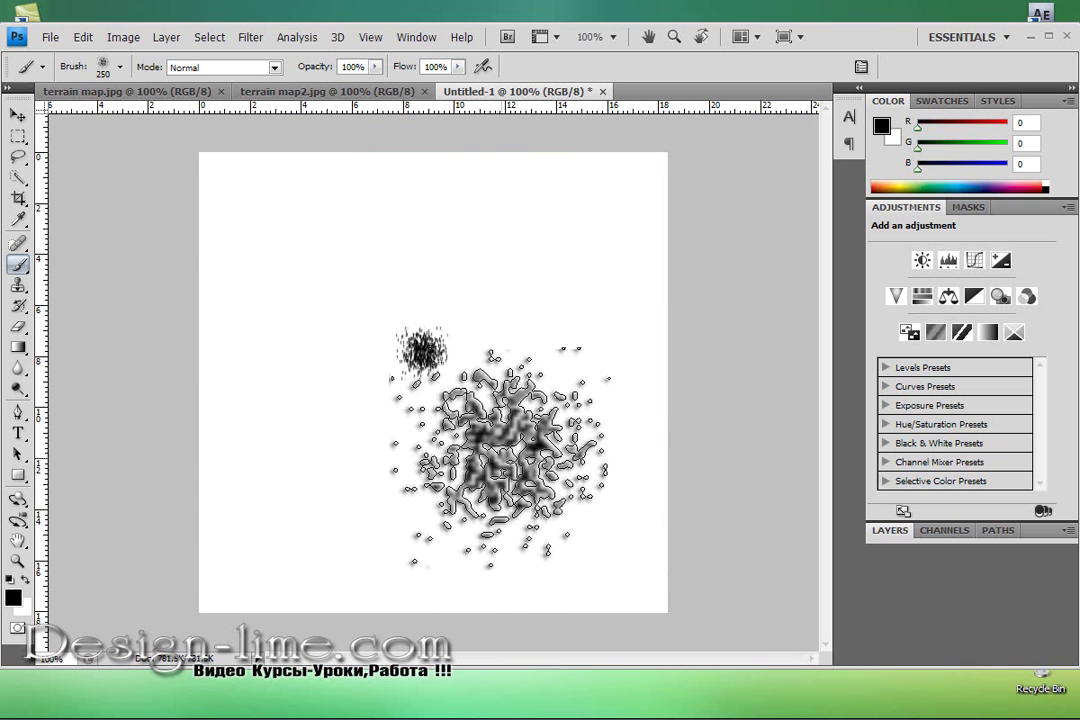
key(bracketleft)
key(bracketleft)
key(bracketleft)
drag(455, 372, 445, 362)
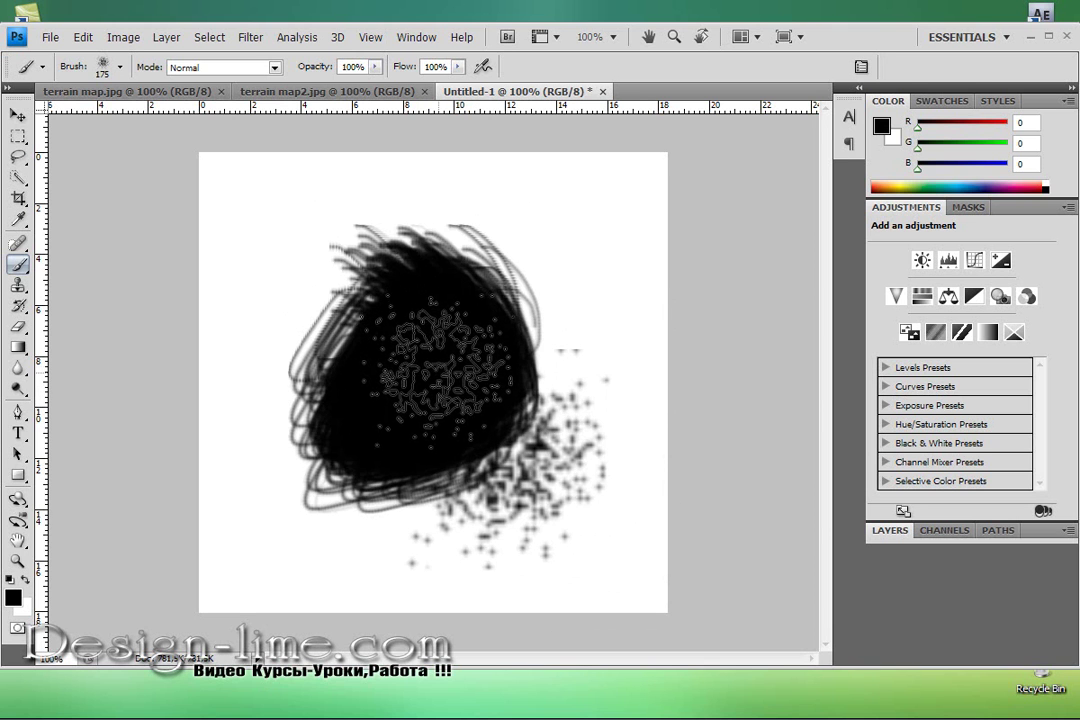
key(ctrl+z)
key(ctrl+z)
key(ctrl+z)
mouse_move(434, 365)
mouse_down()
mouse_move(425, 380)
mouse_move(530, 425)
mouse_move(420, 262)
mouse_move(300, 318)
mouse_move(318, 252)
mouse_move(385, 275)
mouse_move(285, 320)
mouse_move(290, 265)
mouse_move(390, 225)
mouse_move(555, 335)
mouse_move(398, 542)
mouse_move(280, 400)
mouse_move(400, 370)
mouse_move(580, 445)
mouse_move(430, 380)
mouse_move(615, 400)
mouse_move(350, 370)
mouse_move(545, 475)
mouse_move(420, 380)
mouse_move(400, 320)
mouse_move(455, 350)
mouse_move(325, 440)
mouse_move(390, 355)
mouse_move(462, 378)
mouse_up()
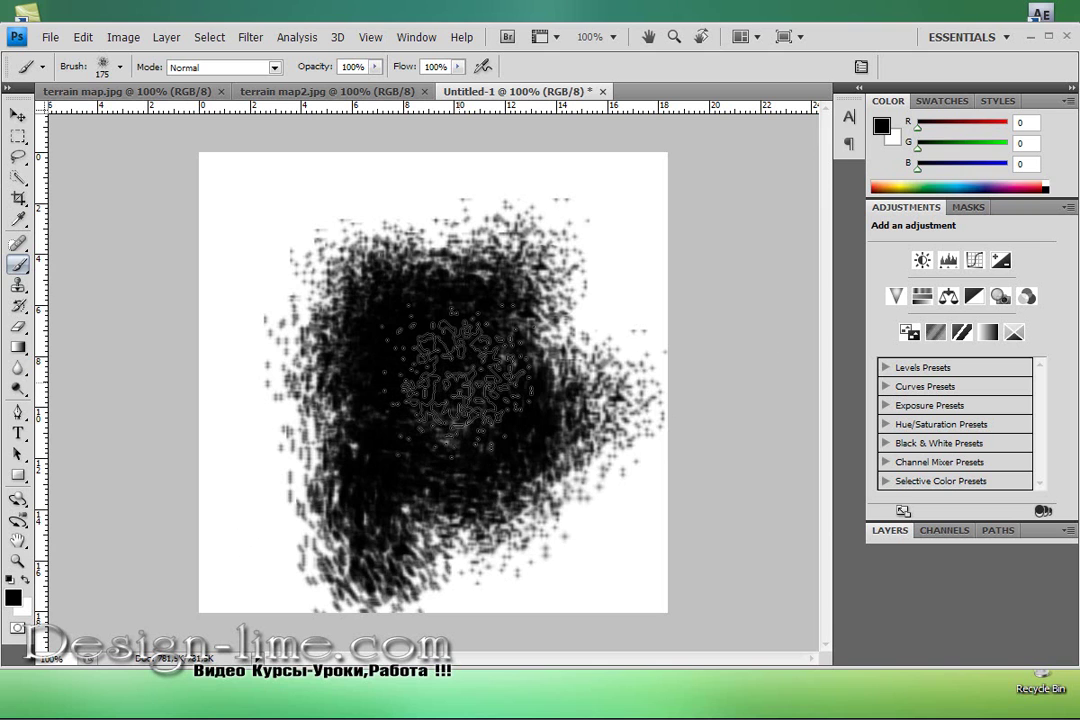
key(ctrl+i)
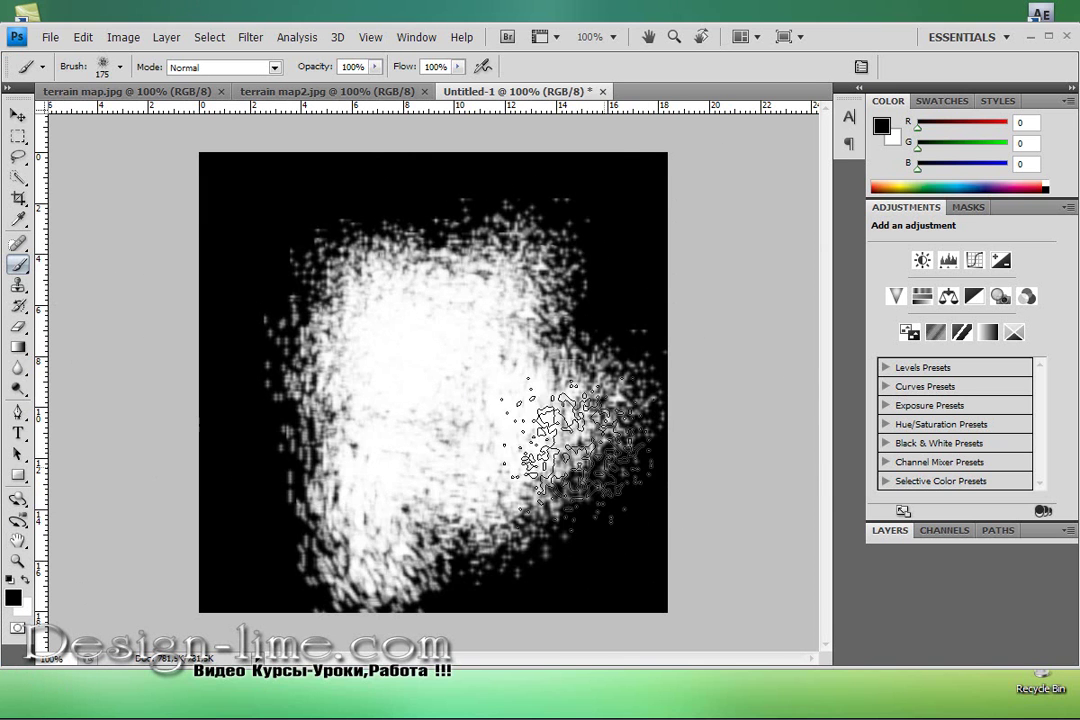
Save the painted heightmap as the JPEG terrain map3.jpg and minimize Photoshop
click(49, 37)
click(146, 182)
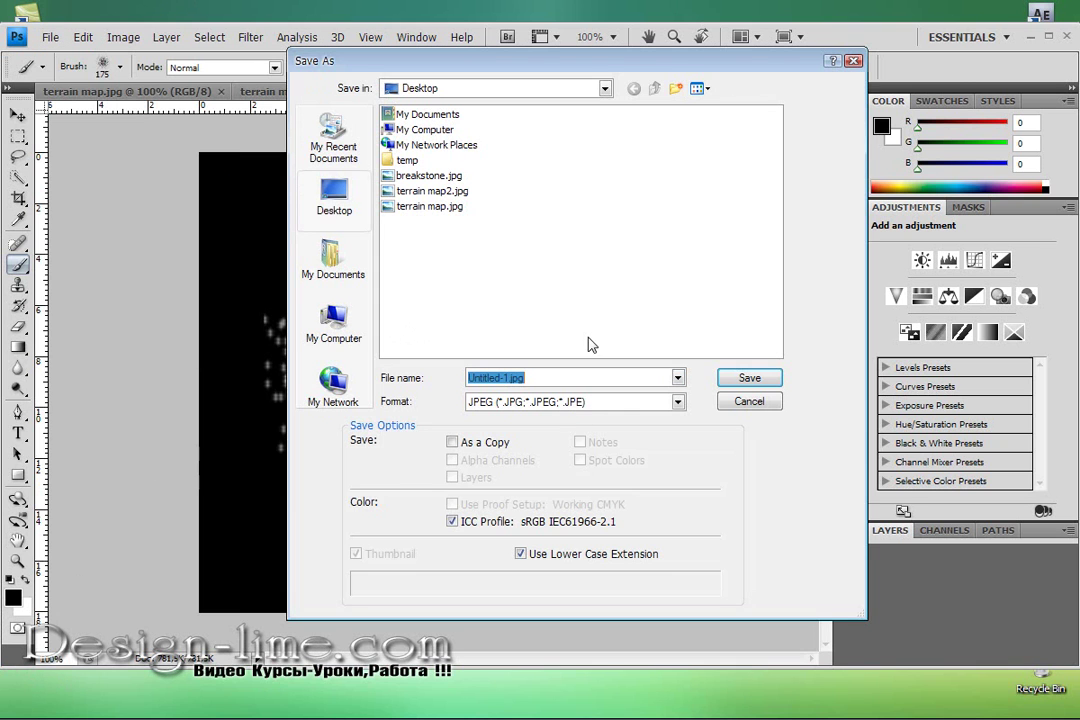
click(432, 190)
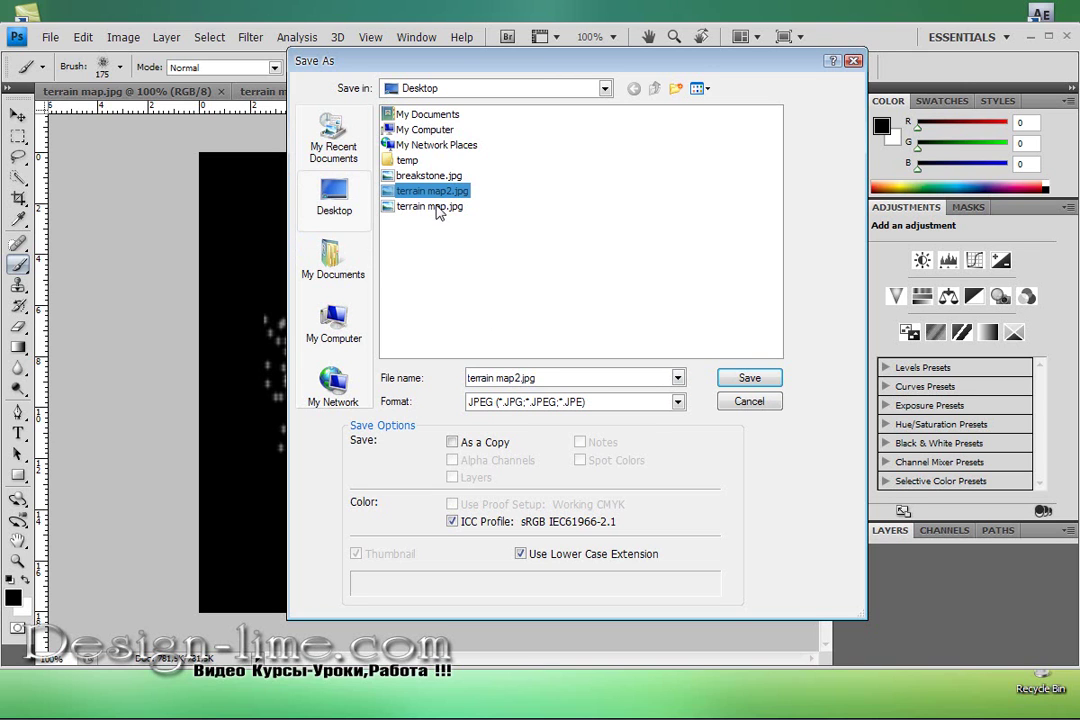
click(540, 377)
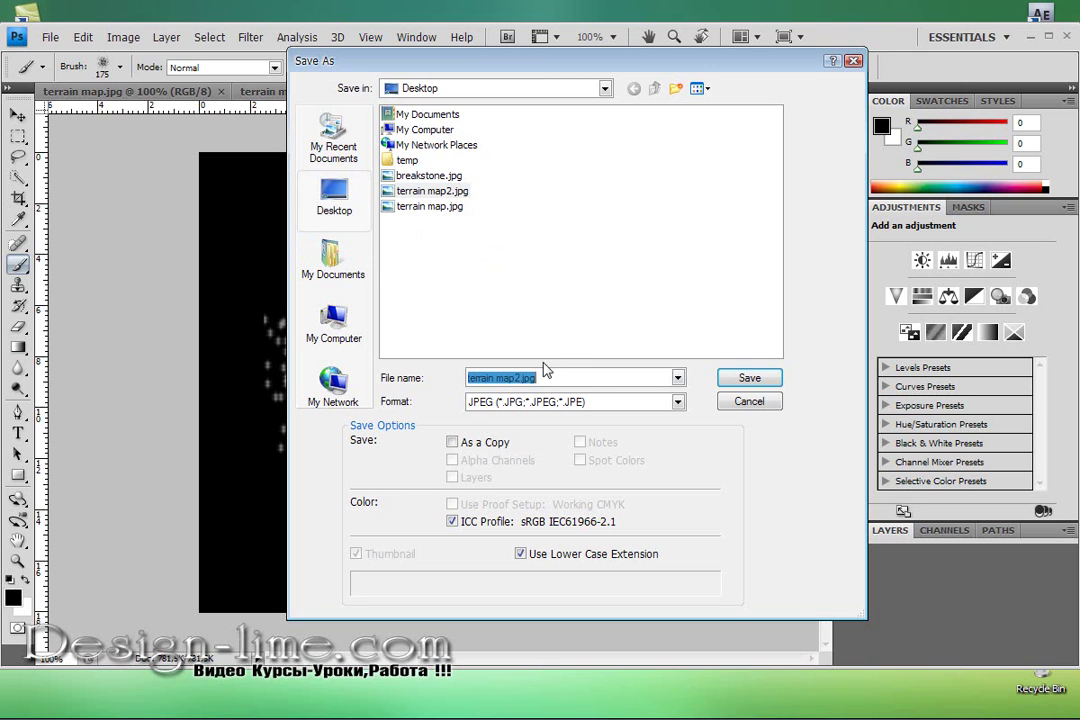
key(End)
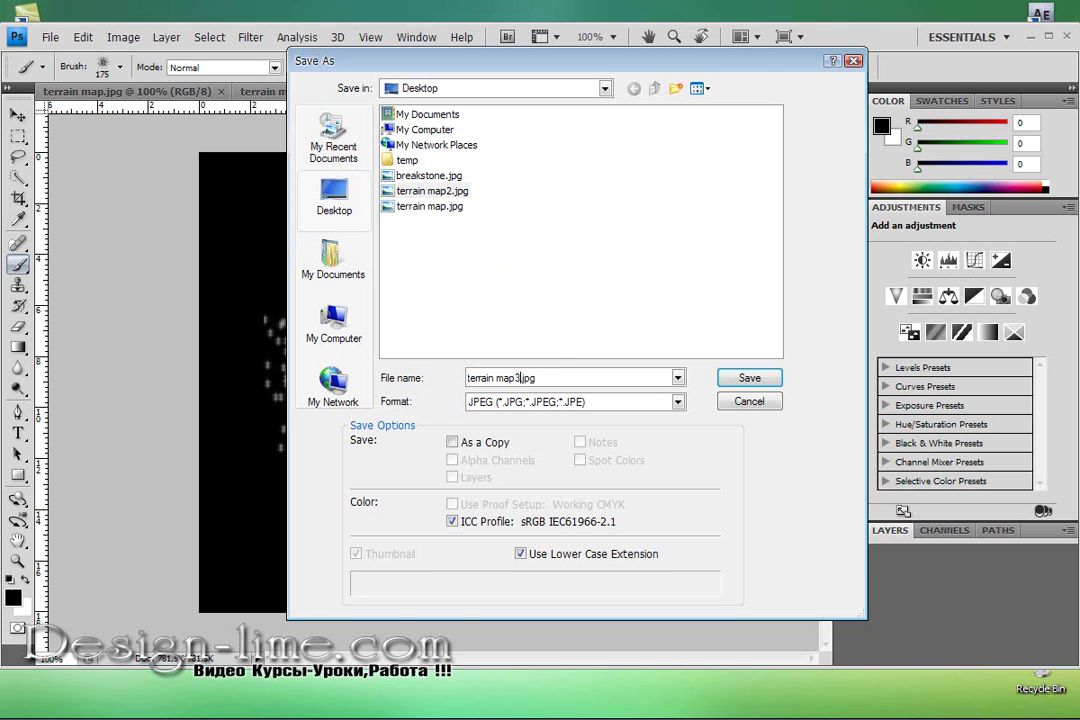
key(Return)
key(Return)
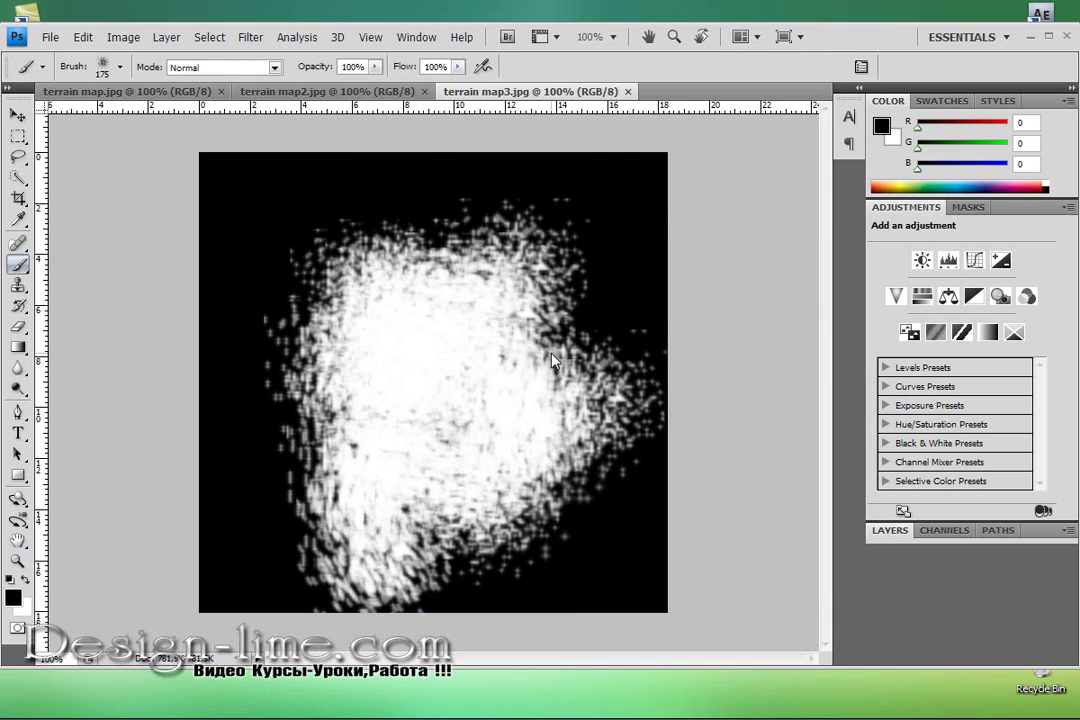
click(1031, 37)
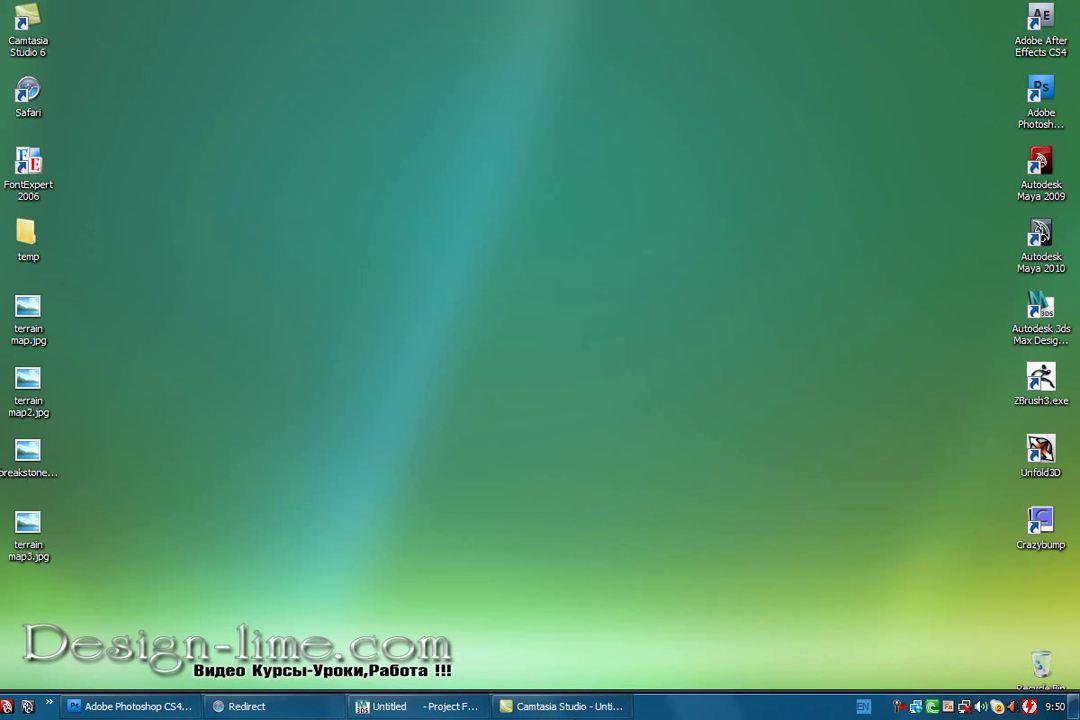
Return to 3ds Max and show Plane01 smooth-shaded with edged faces (F3, F4)
click(437, 707)
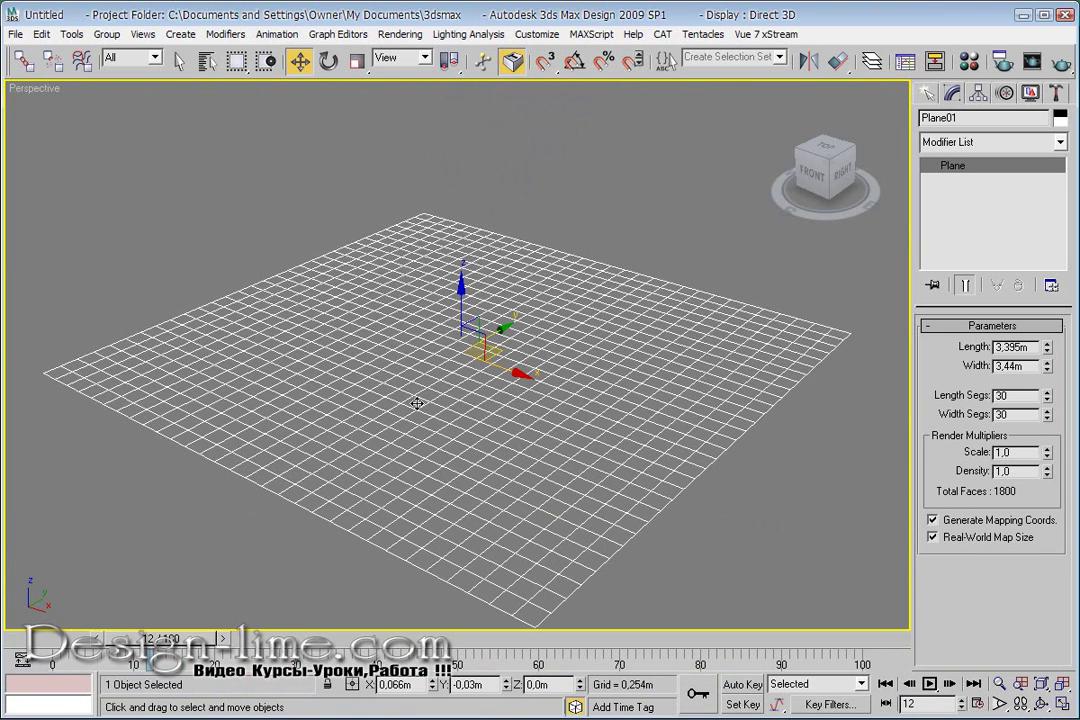
key(F3)
key(F3)
key(F3)
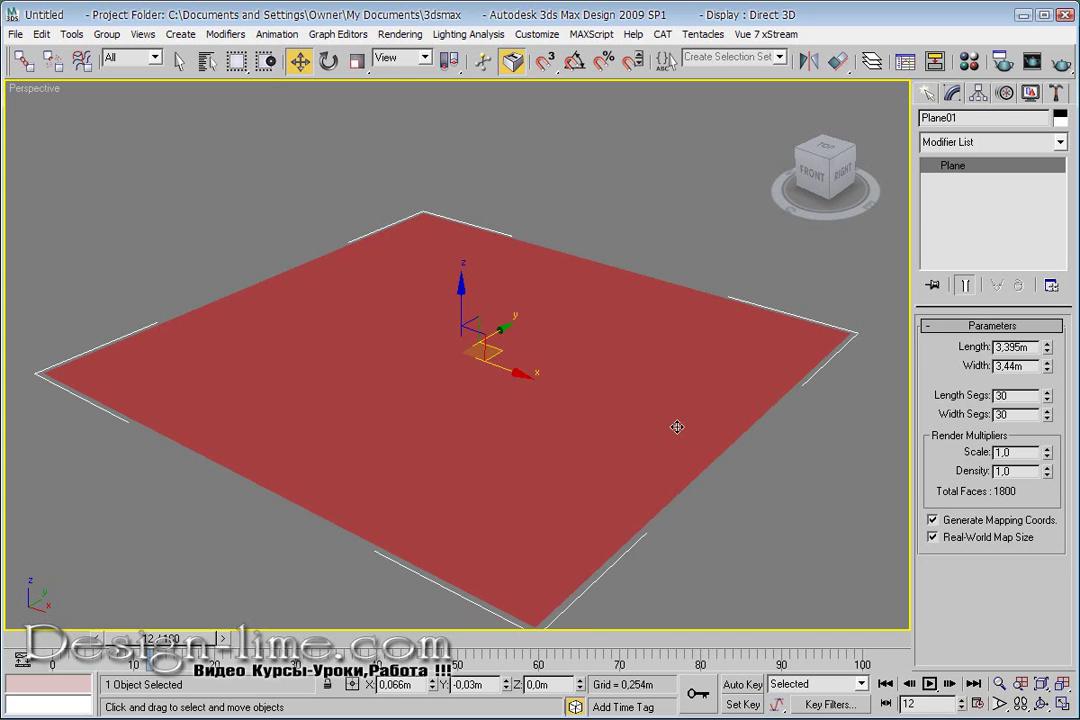
key(F3)
key(F4)
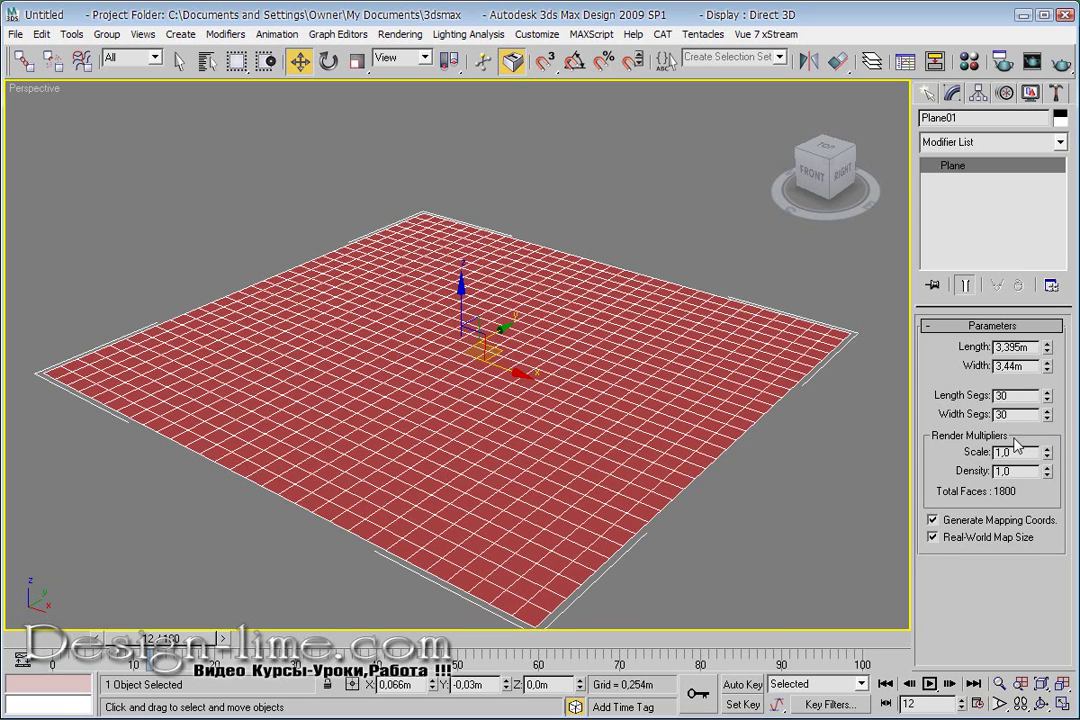
Add a Displace modifier to Plane01 from the Modifier List
click(1004, 143)
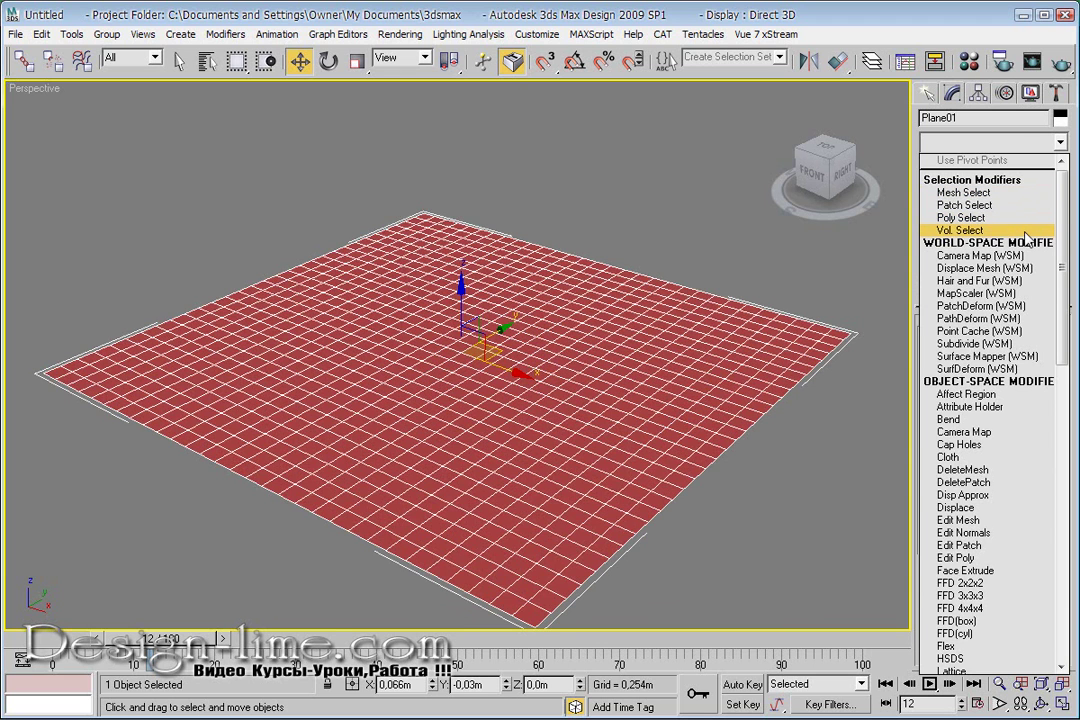
scroll(1026, 236, down, 3)
scroll(1026, 236, down, 5)
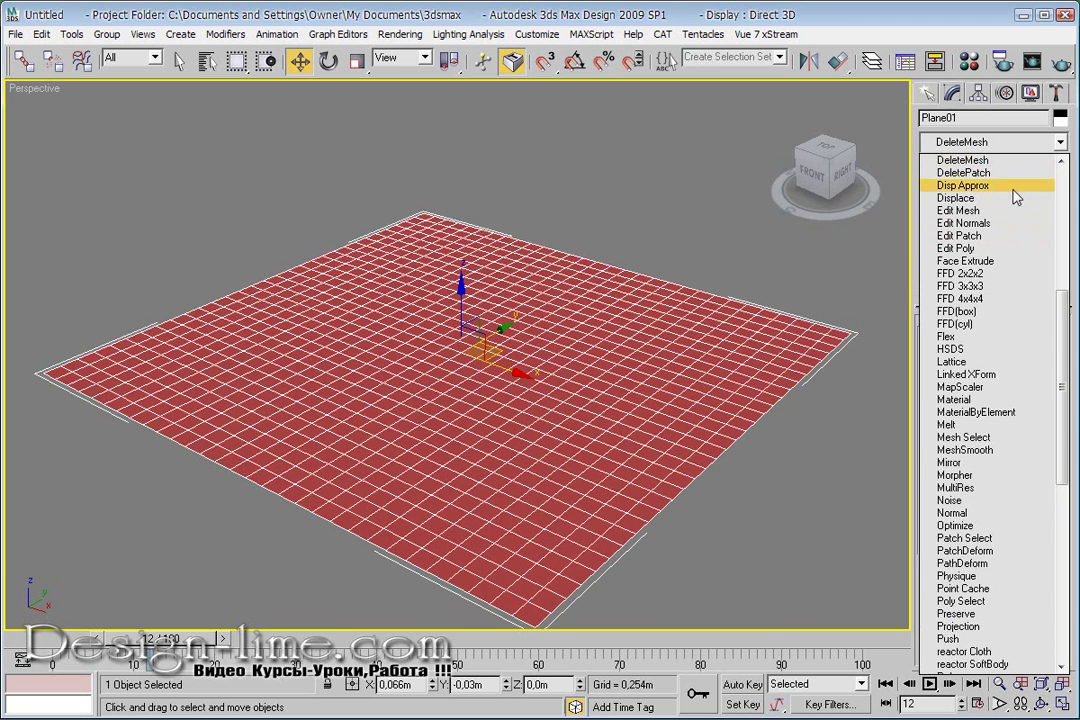
click(1002, 198)
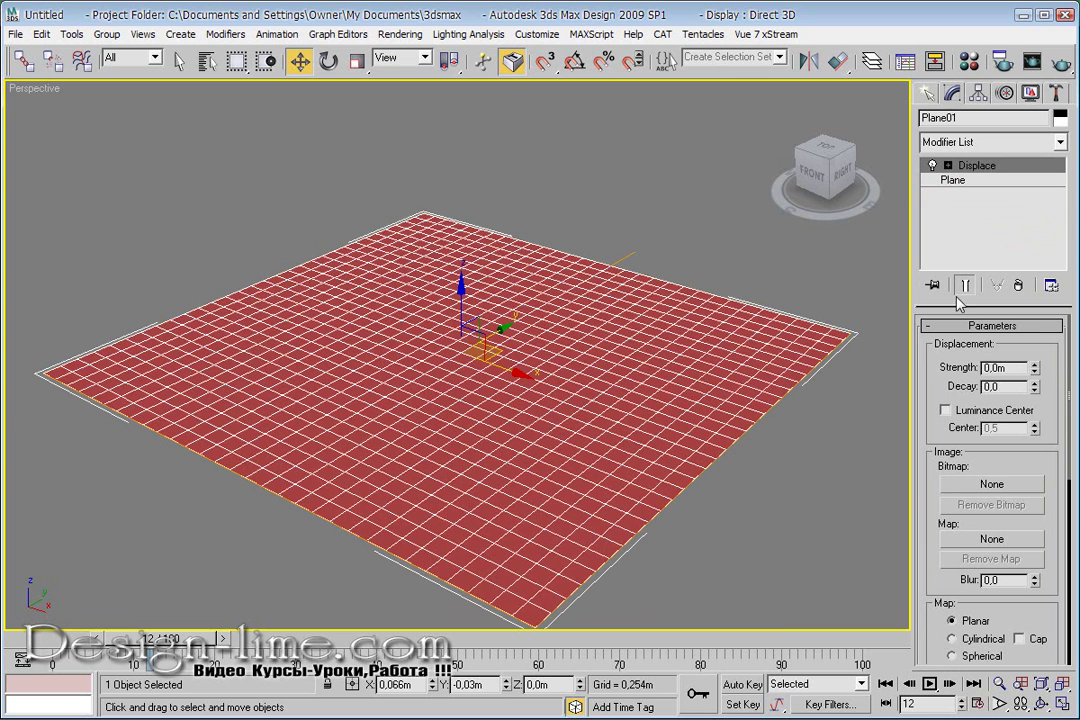
Load terrain map3.jpg from the Desktop as the Displace bitmap
click(1017, 489)
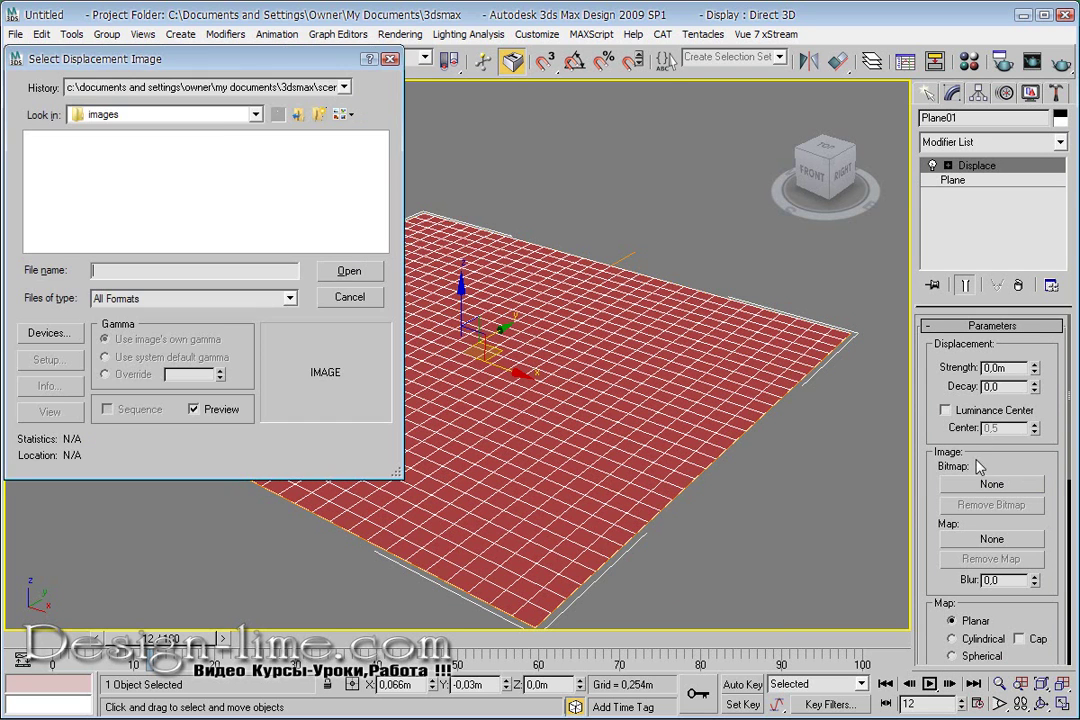
drag(243, 68, 534, 113)
click(455, 159)
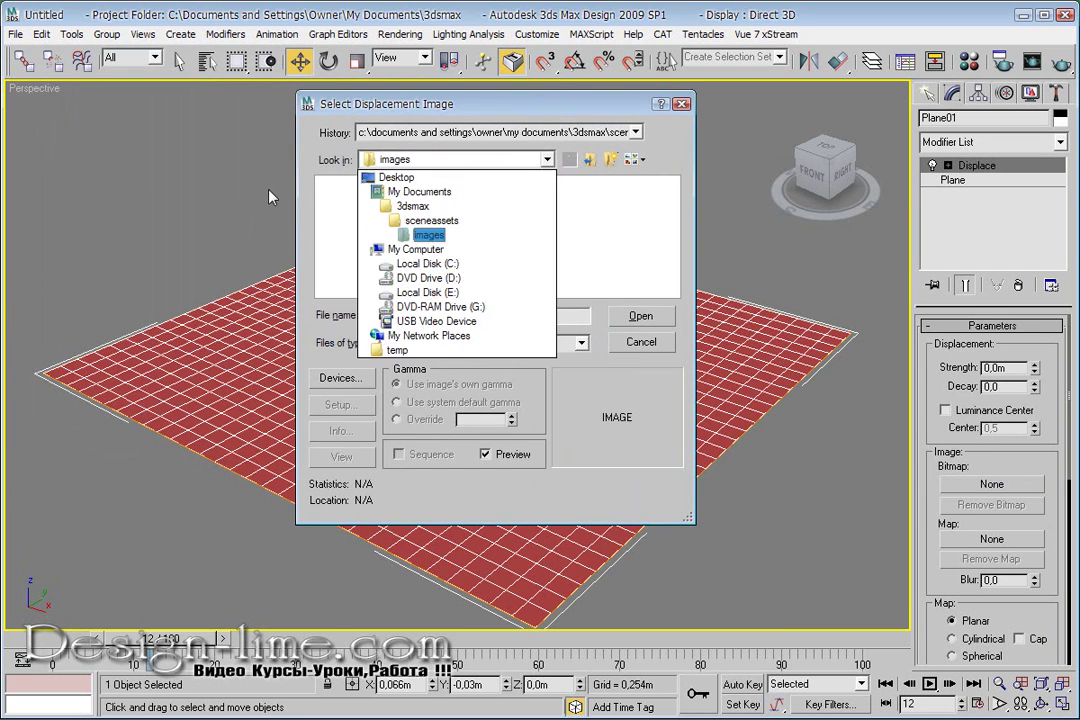
click(375, 176)
click(470, 184)
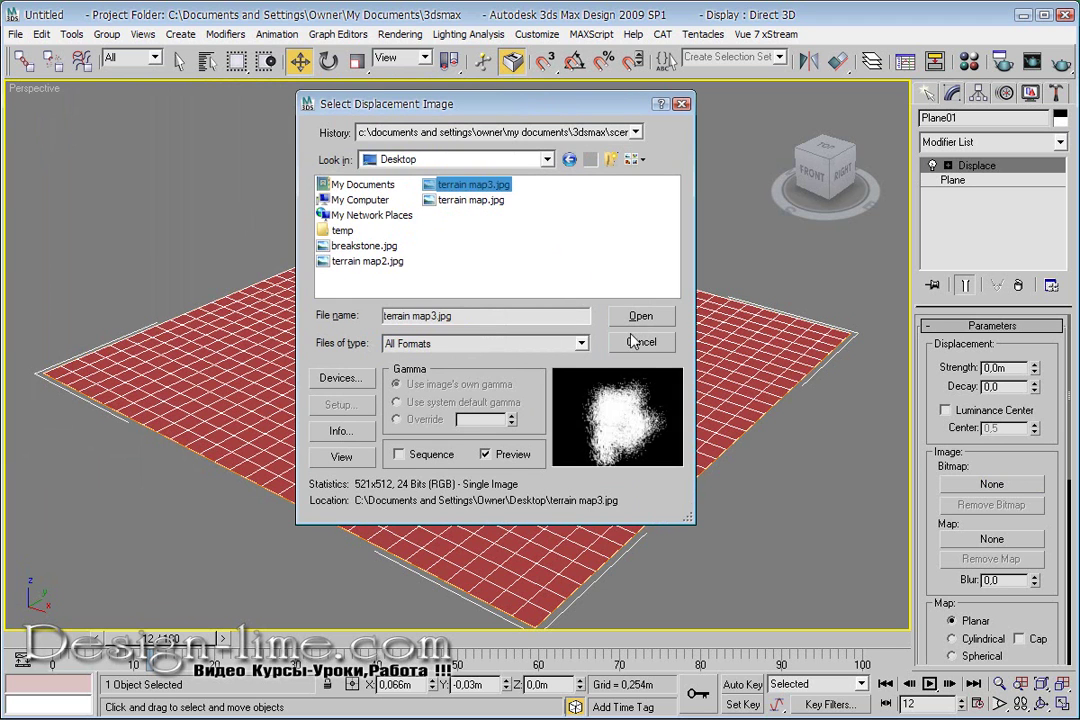
click(662, 316)
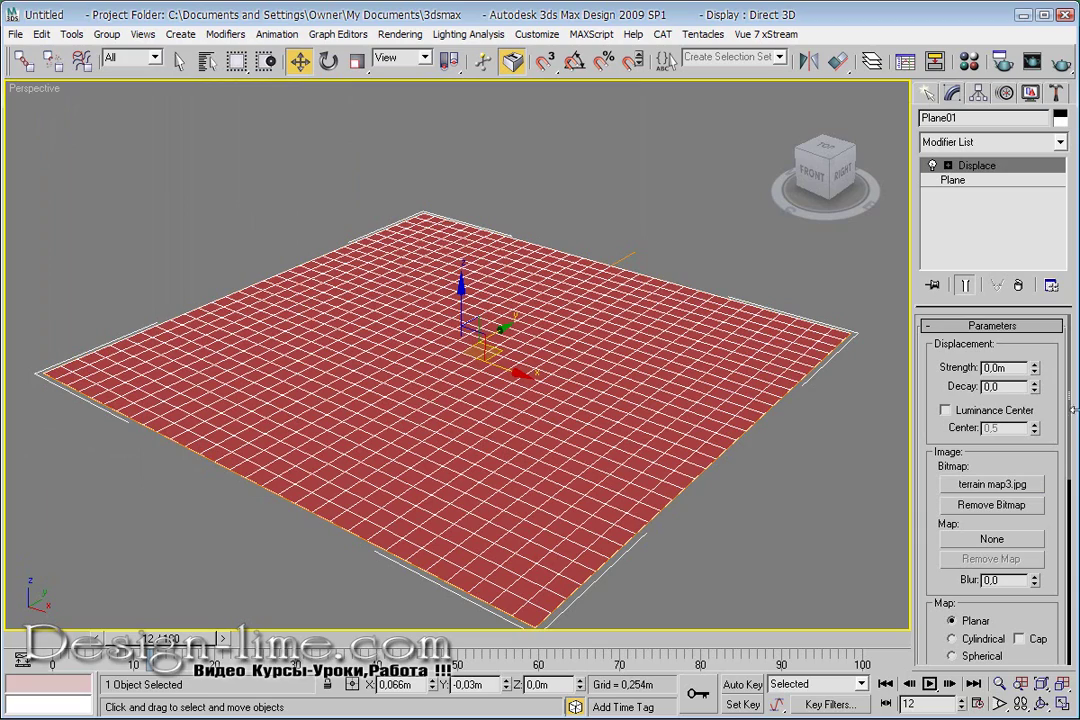
Set Displace Strength to 0.63m, inspect the jagged terrain, and select the Plane's Length Segs value
mouse_move(1040, 372)
mouse_down()
mouse_move(728, 229)
mouse_move(755, 308)
mouse_up()
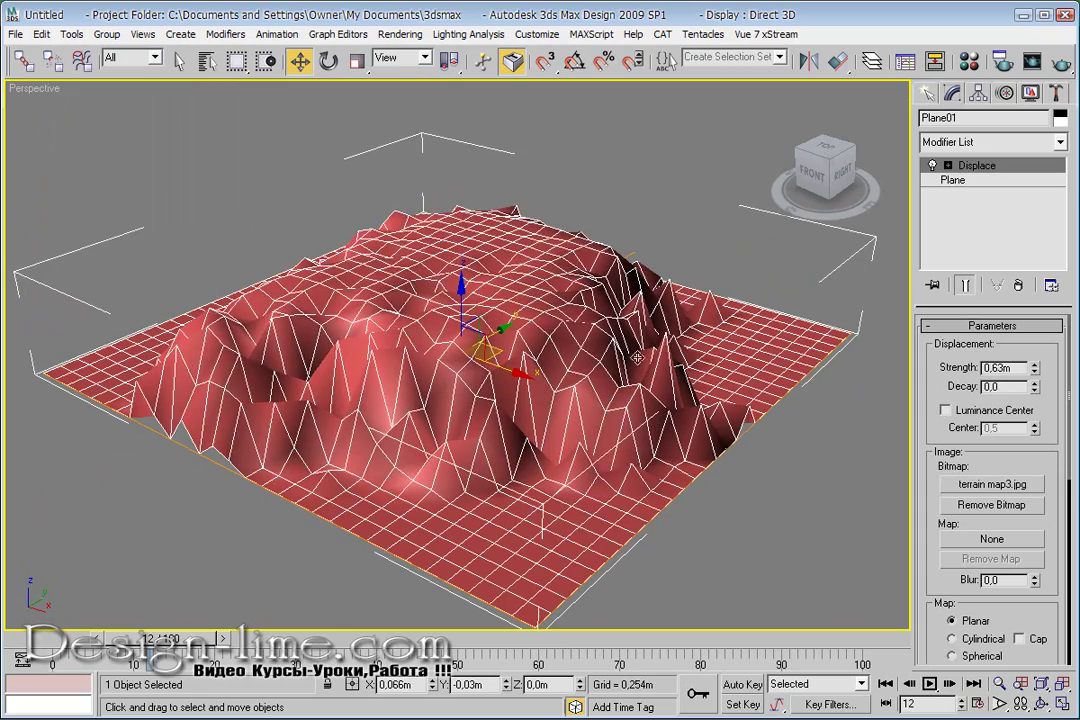
scroll(429, 525, up, 3)
scroll(500, 480, up, 3)
scroll(523, 450, up, 2)
scroll(523, 450, down, 5)
scroll(600, 440, up, 2)
scroll(700, 430, up, 2)
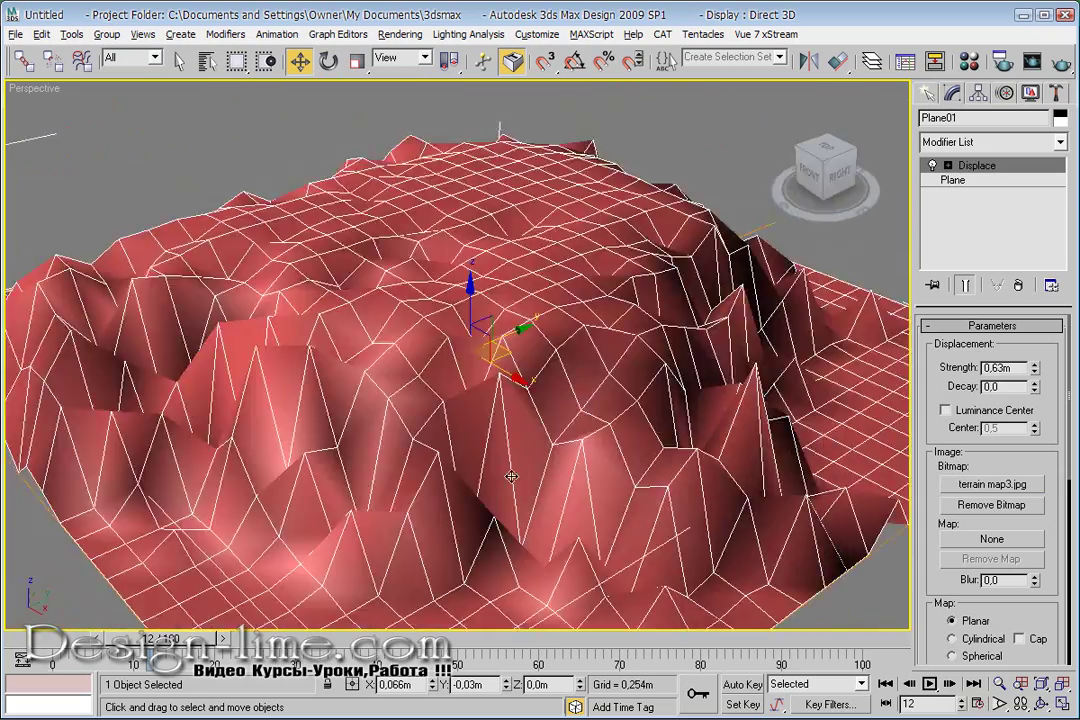
scroll(795, 424, up, 1)
alt+middle_drag(610, 296, 547, 343)
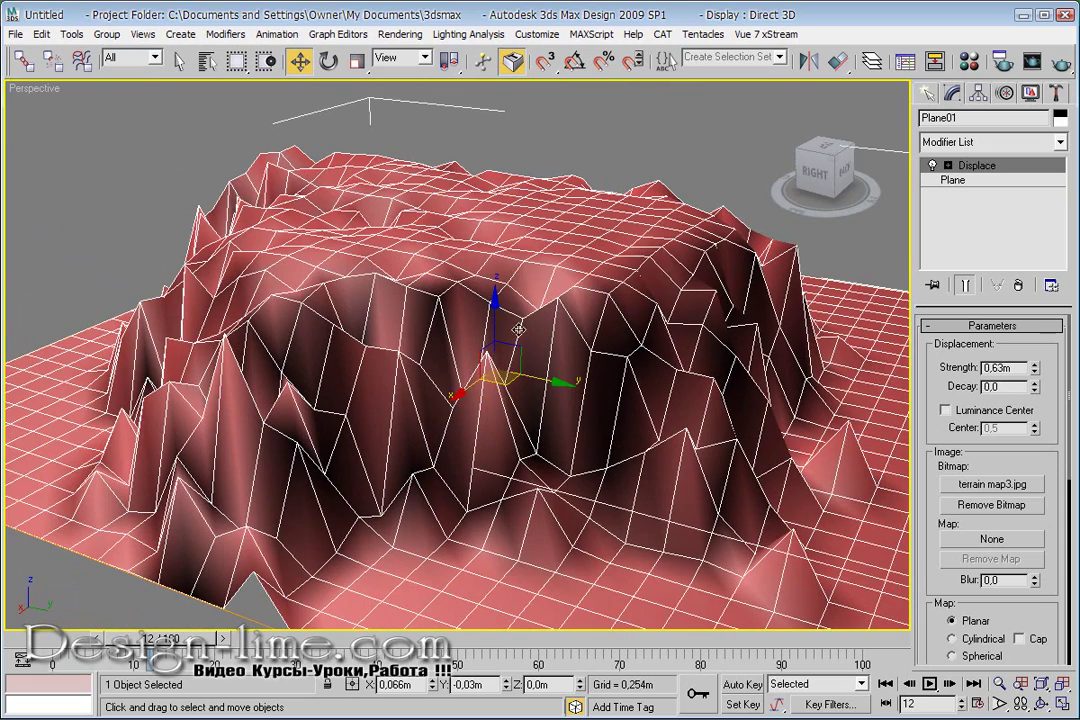
click(952, 180)
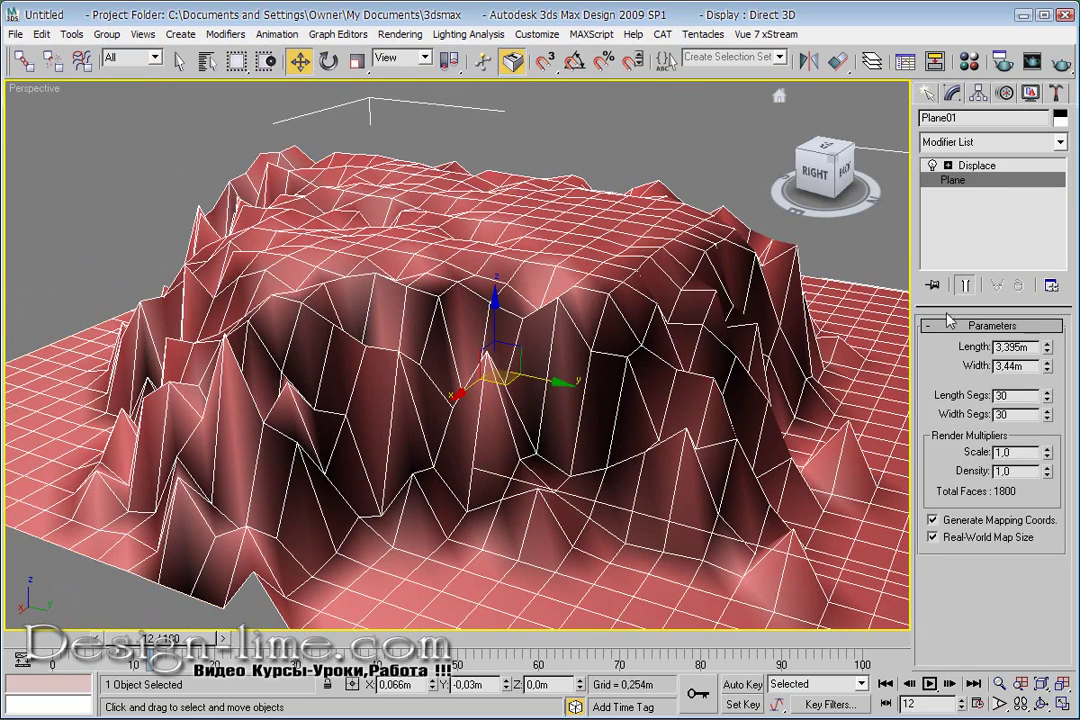
double_click(1030, 395)
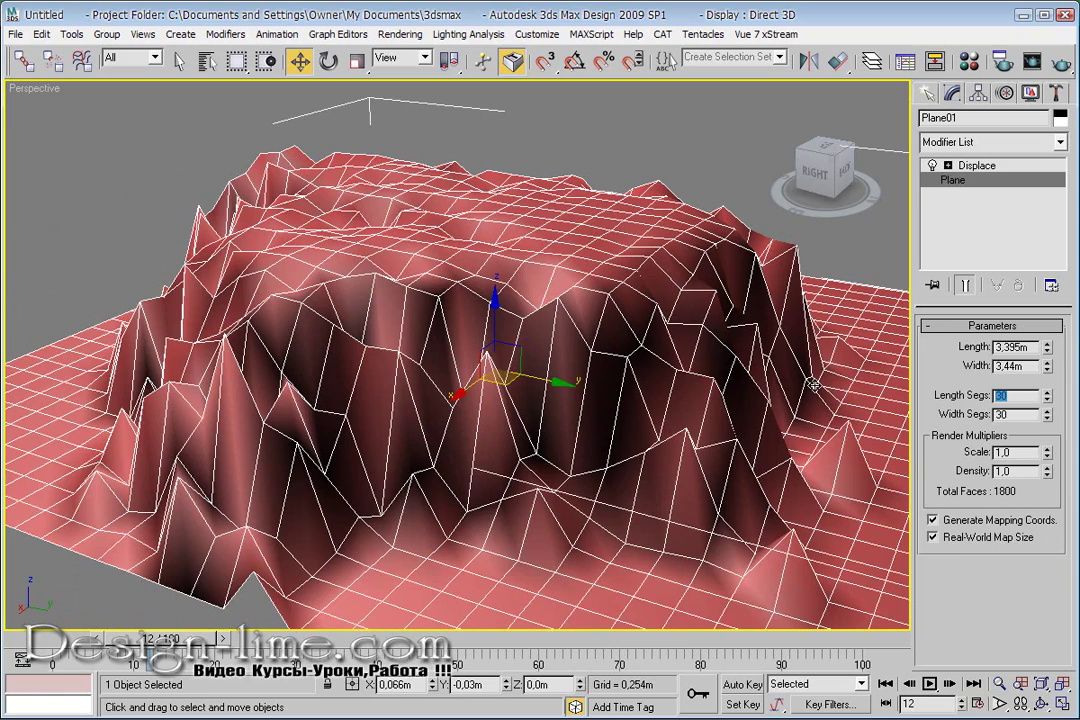
text(500)
Subdivide the plane to 500×500 segments and orbit to view the denser terrain
key(Tab)
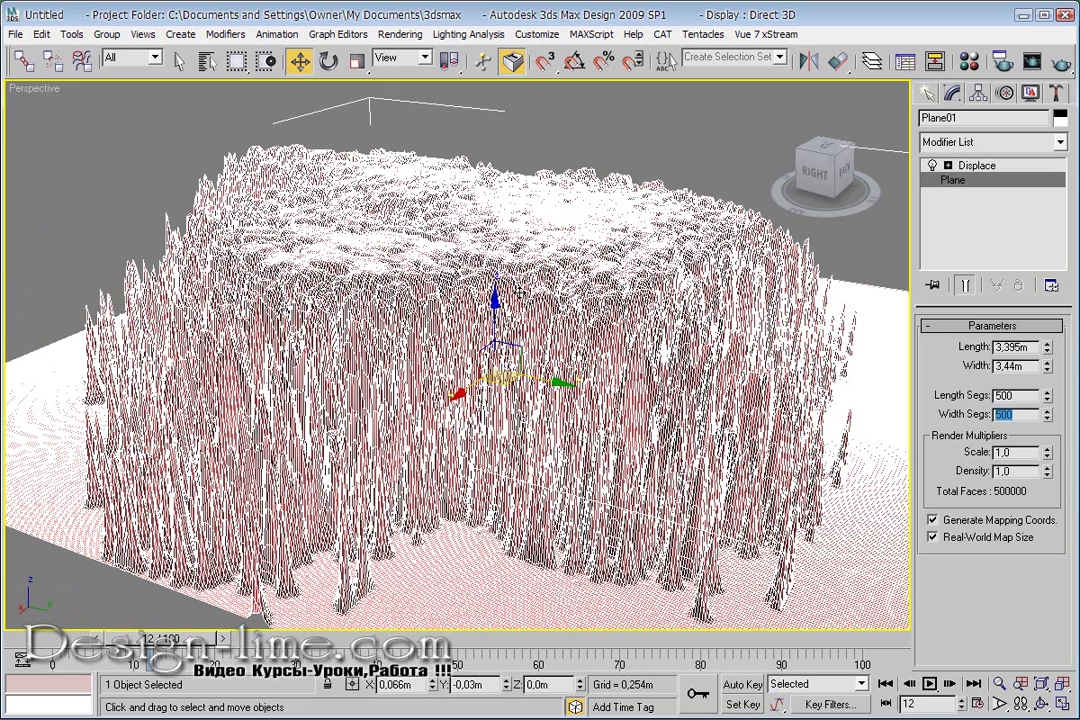
click(686, 144)
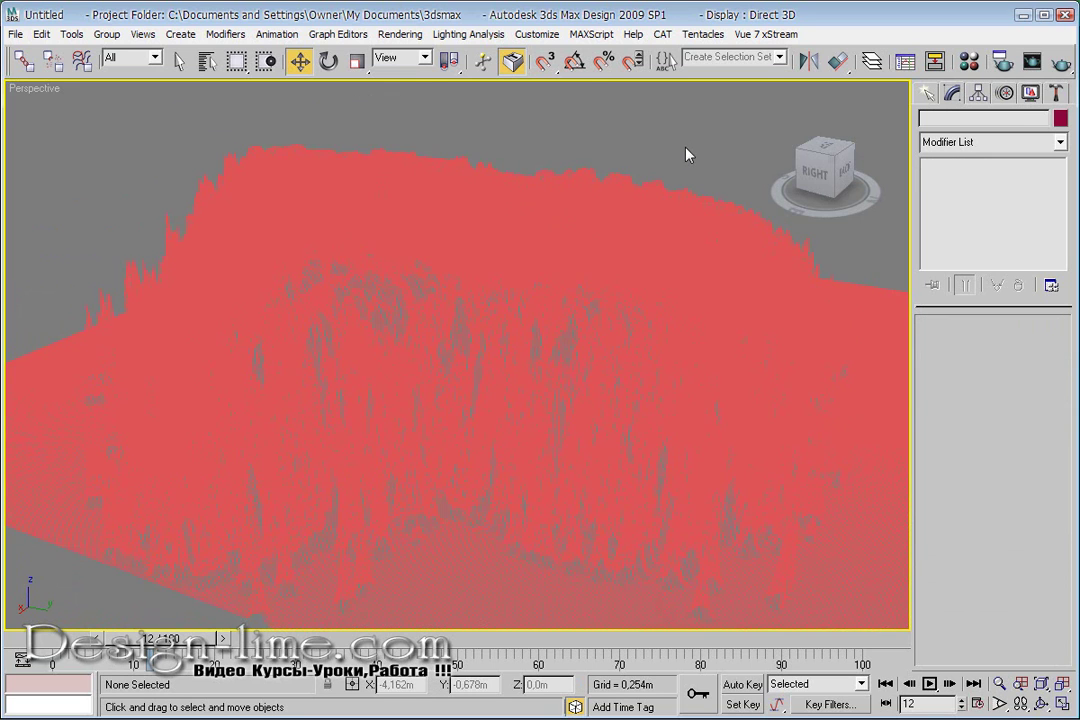
click(648, 214)
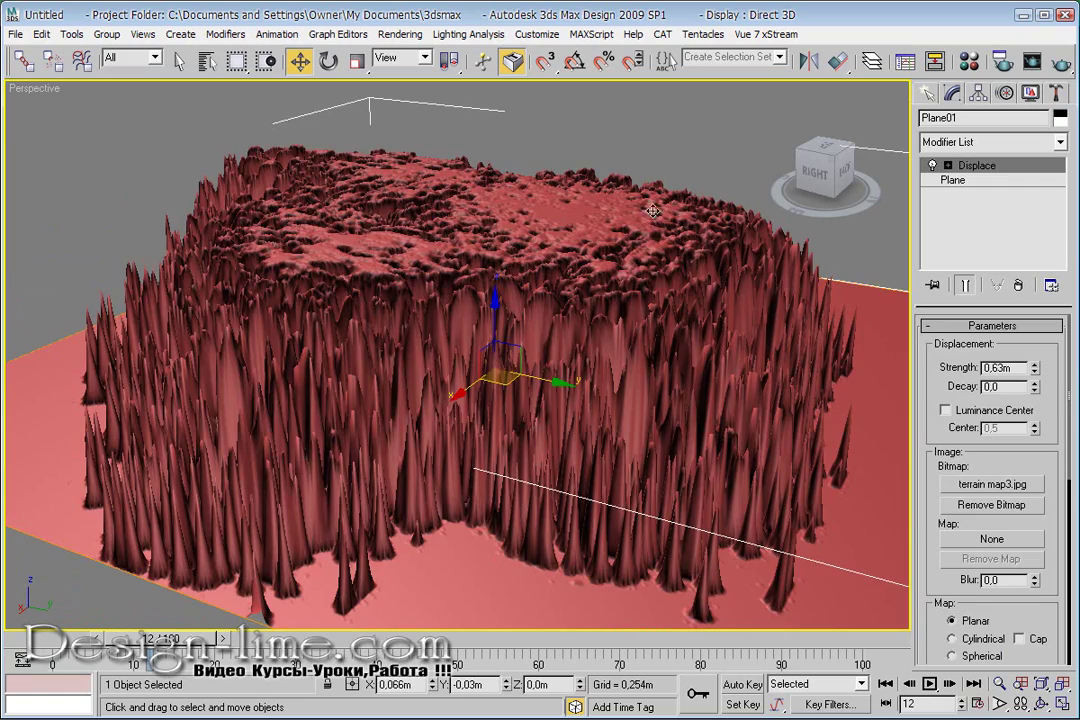
alt+middle_drag(682, 275, 555, 368)
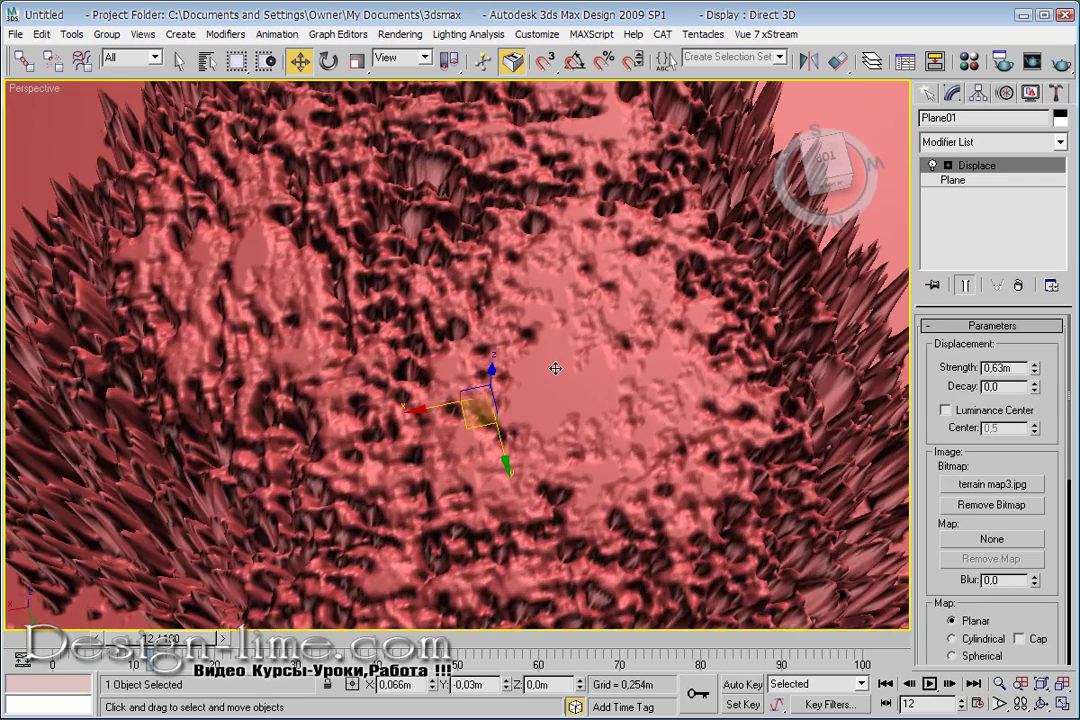
mouse_move(568, 431)
alt+middle_down()
mouse_move(641, 349)
mouse_move(778, 336)
alt+middle_up()
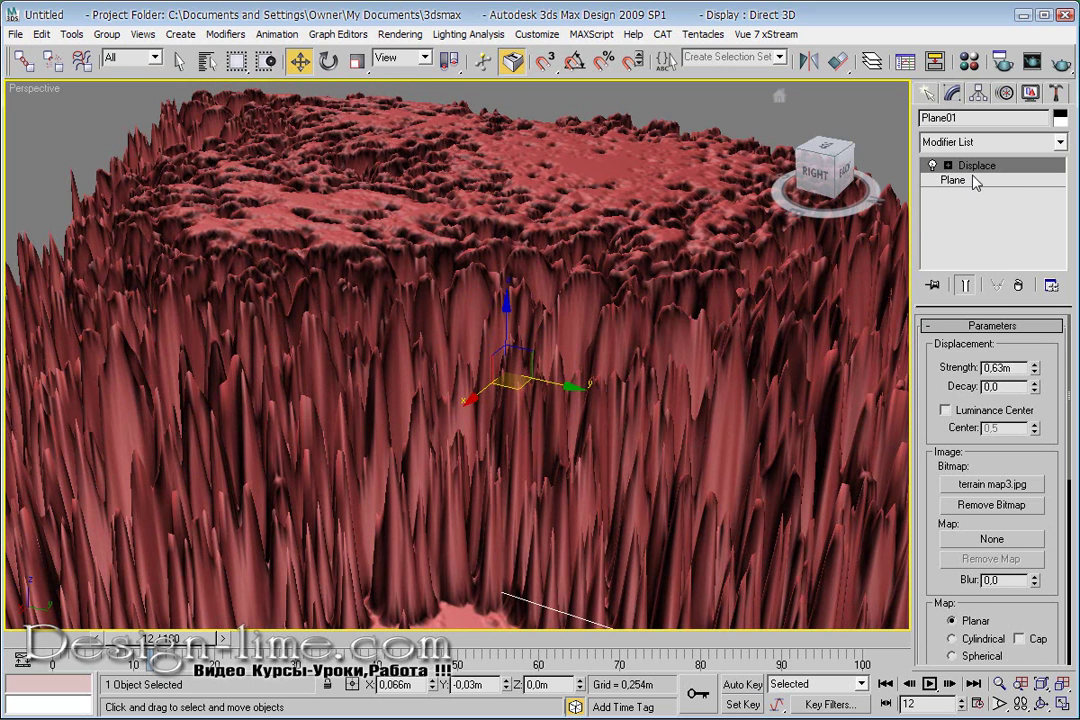
Lower the Displace Strength to 0.044m and inspect the flatter terrain
mouse_move(1035, 372)
mouse_down()
mouse_move(1041, 468)
mouse_move(1041, 442)
mouse_move(1041, 451)
mouse_move(395, 421)
mouse_up()
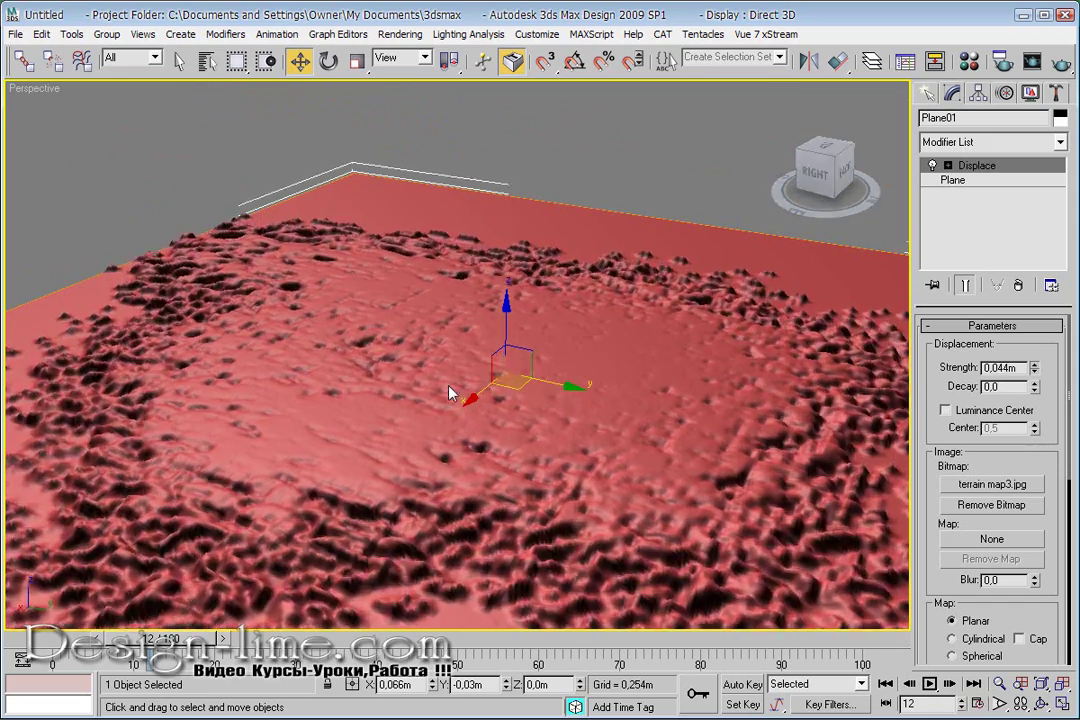
middle_drag(395, 421, 517, 240)
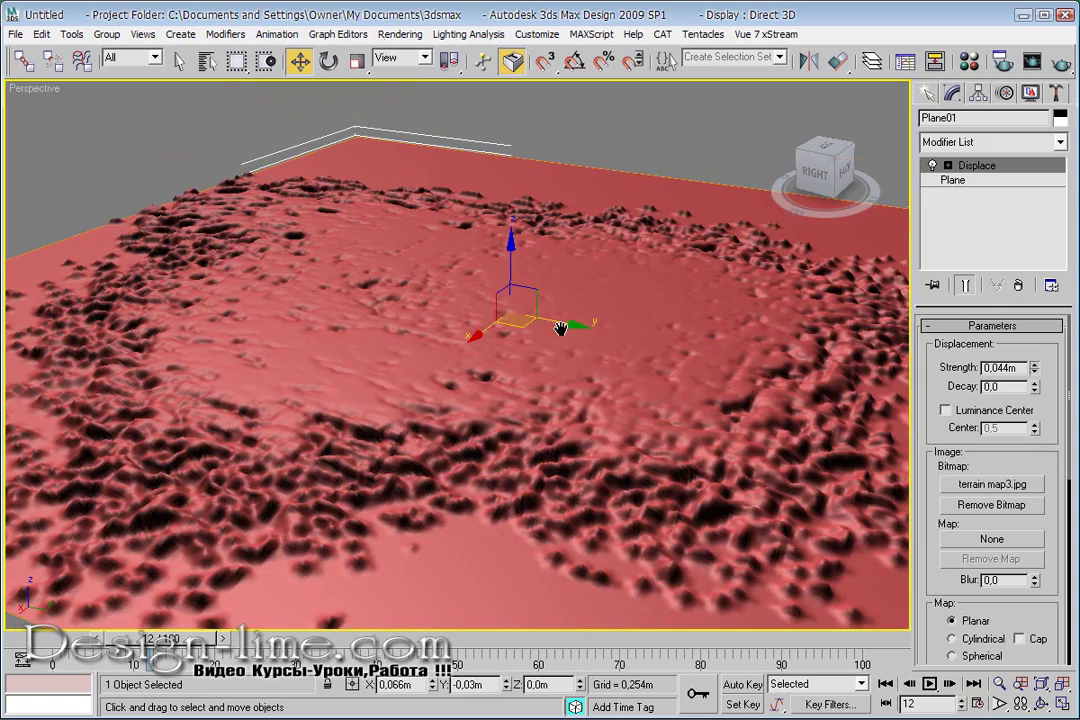
middle_drag(560, 328, 580, 276)
mouse_move(632, 383)
alt+middle_down()
mouse_move(441, 400)
mouse_move(500, 400)
mouse_move(639, 389)
mouse_move(523, 374)
mouse_move(429, 386)
mouse_move(632, 451)
mouse_move(579, 415)
mouse_move(581, 463)
mouse_move(643, 410)
mouse_move(612, 436)
mouse_move(360, 517)
alt+middle_up()
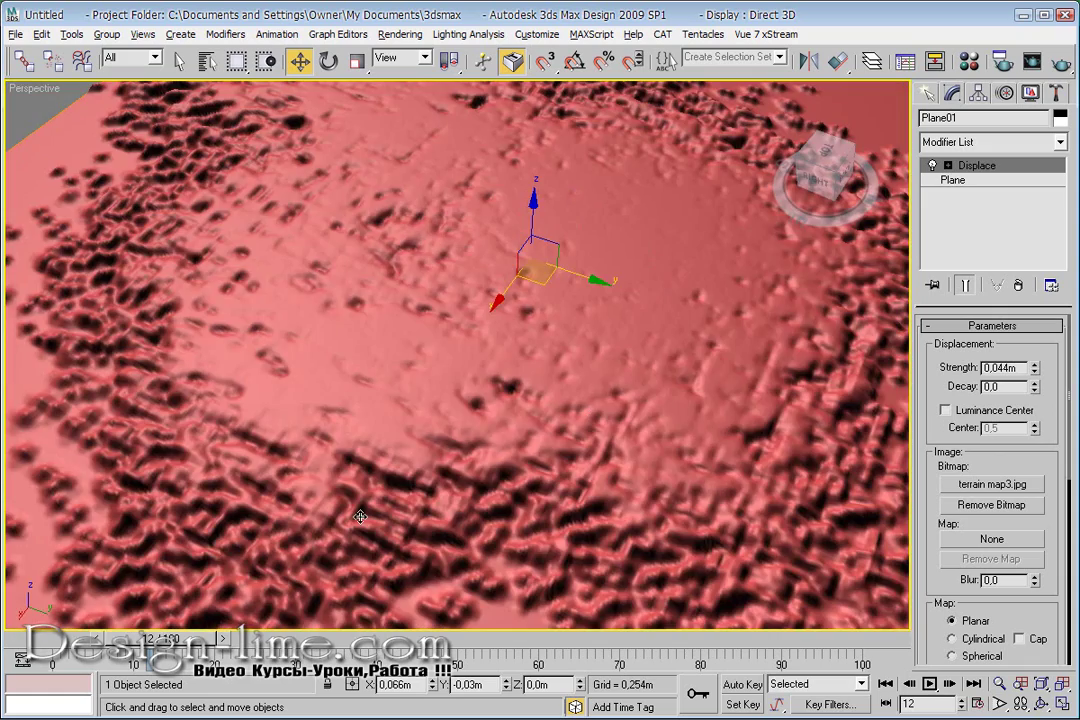
mouse_move(524, 441)
alt+middle_down()
mouse_move(446, 342)
mouse_move(613, 253)
alt+middle_up()
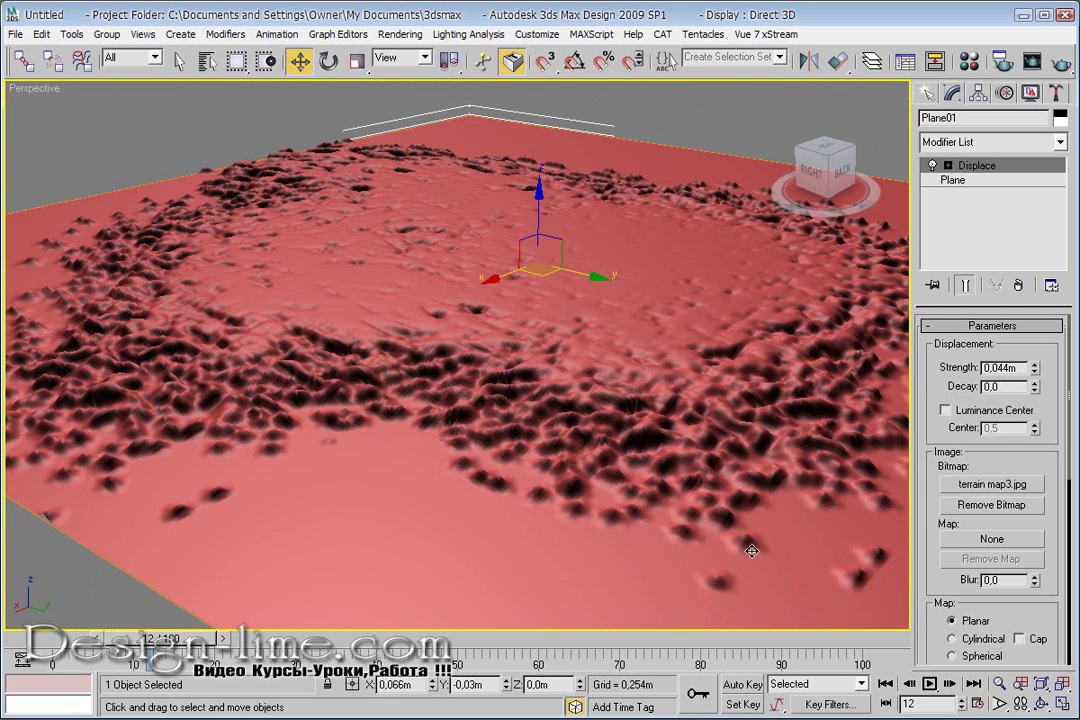
key(alt+Tab)
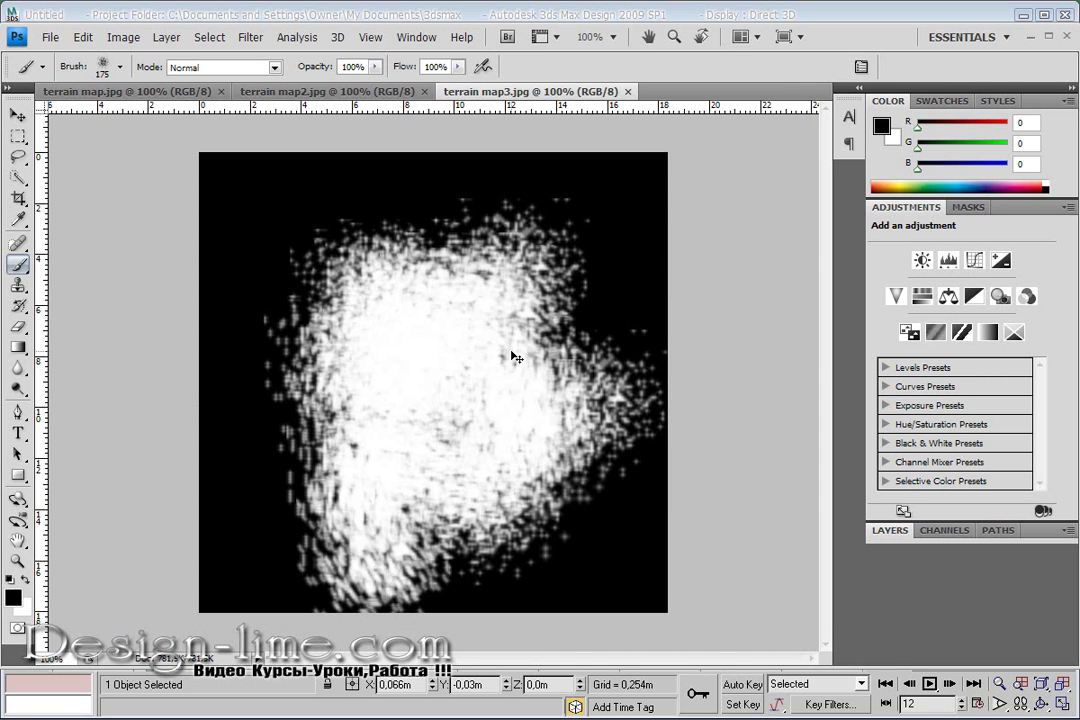
Create a new blank white document, 521 × 512 px
key(ctrl+n)
click(690, 172)
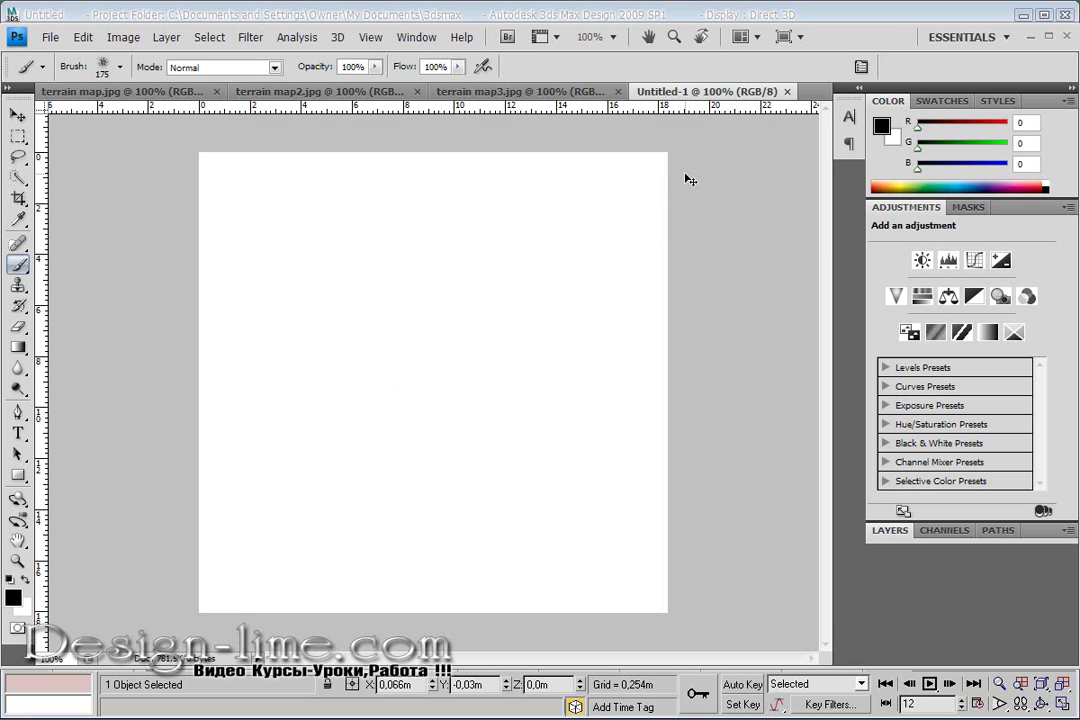
key(ctrl+n)
click(446, 242)
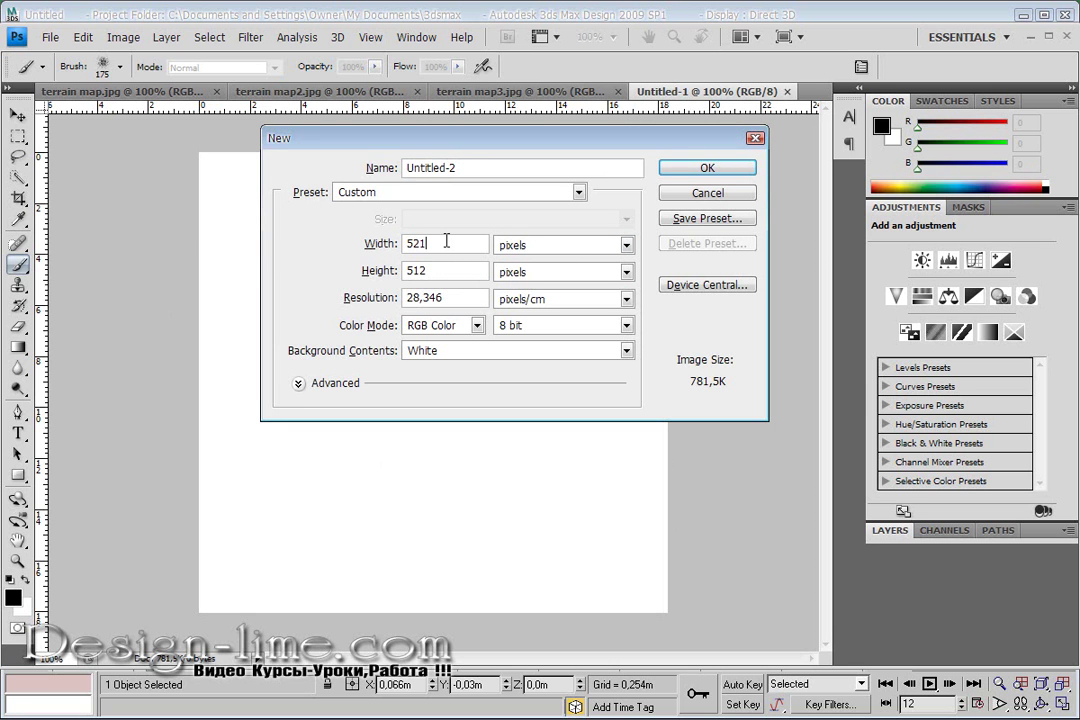
text(5)
click(712, 170)
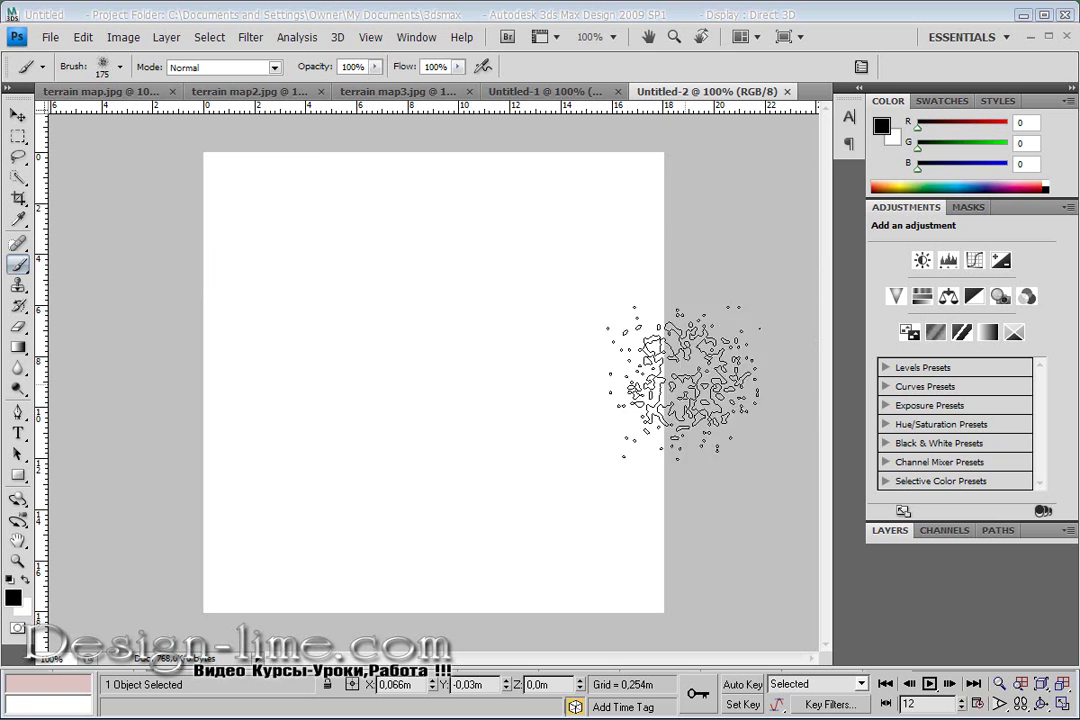
Add an empty Layer 1 above the Background
click(891, 531)
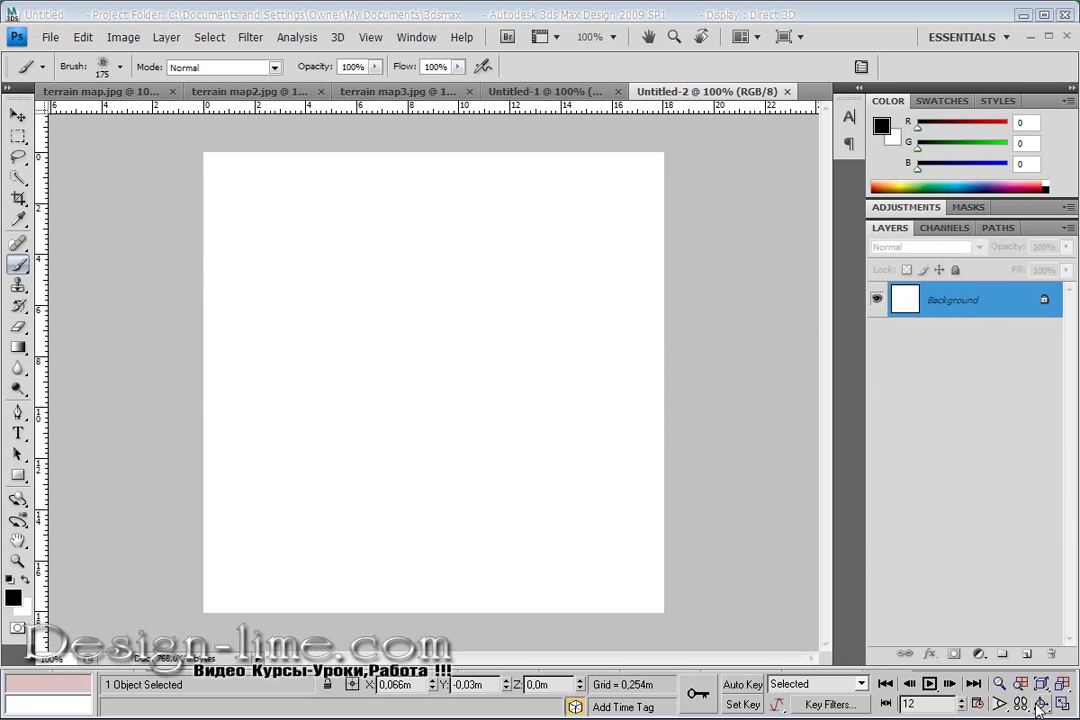
drag(960, 651, 1028, 655)
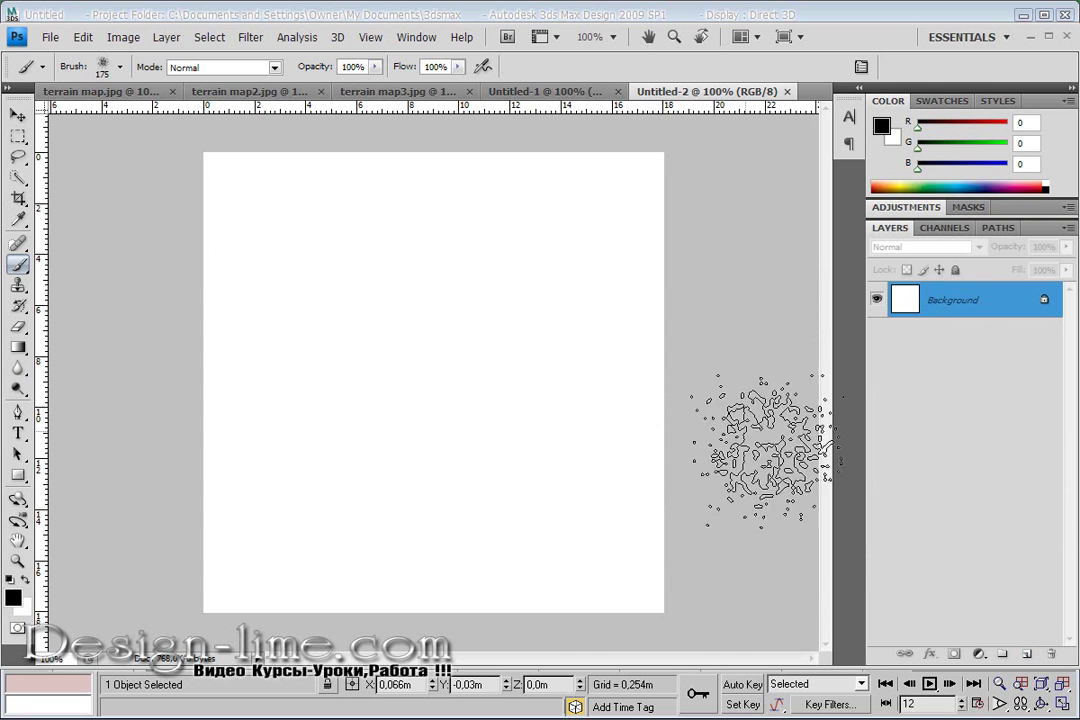
click(1026, 655)
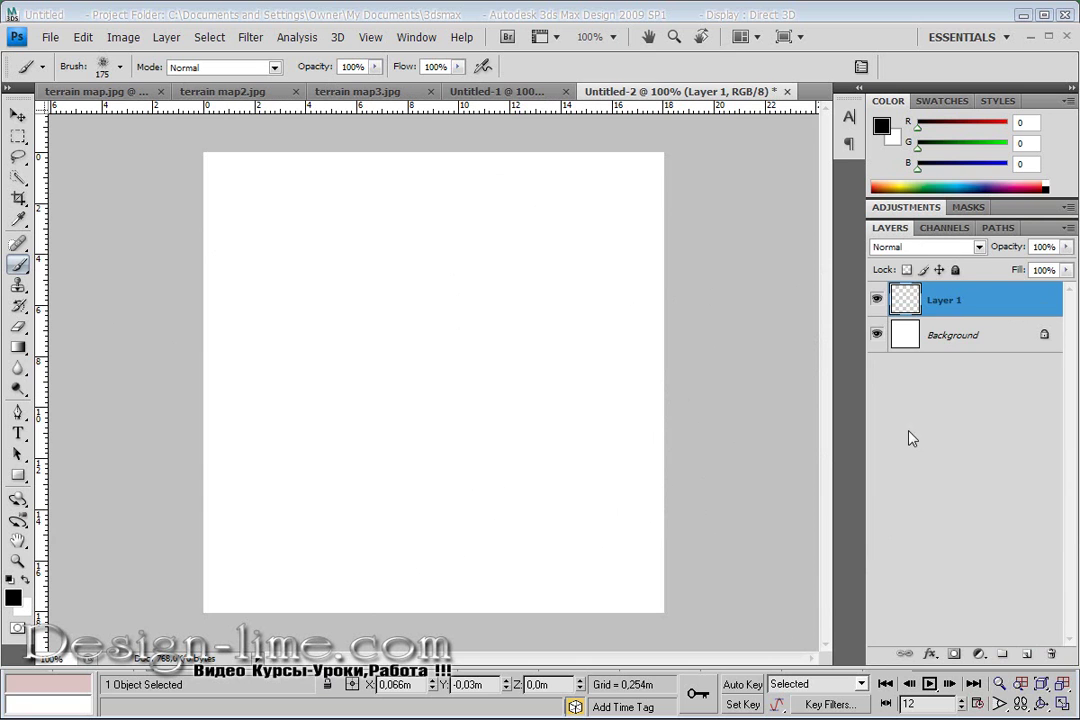
click(12, 87)
click(41, 225)
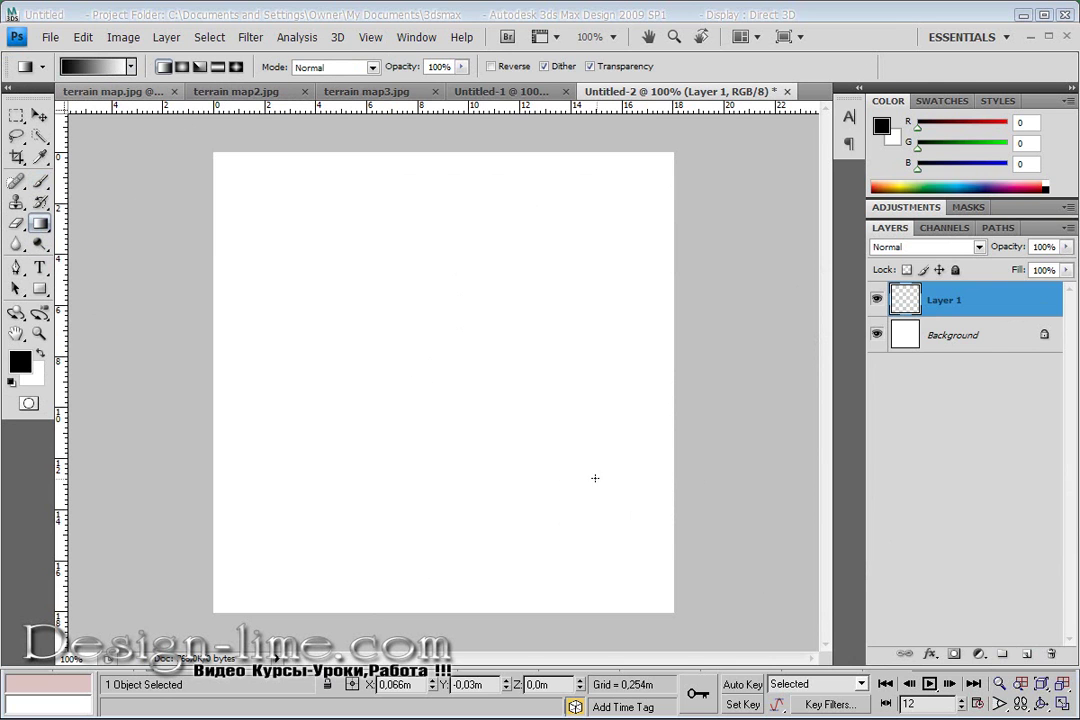
Fill Layer 1 with a vertical black-to-white gradient
drag(400, 570, 432, 205)
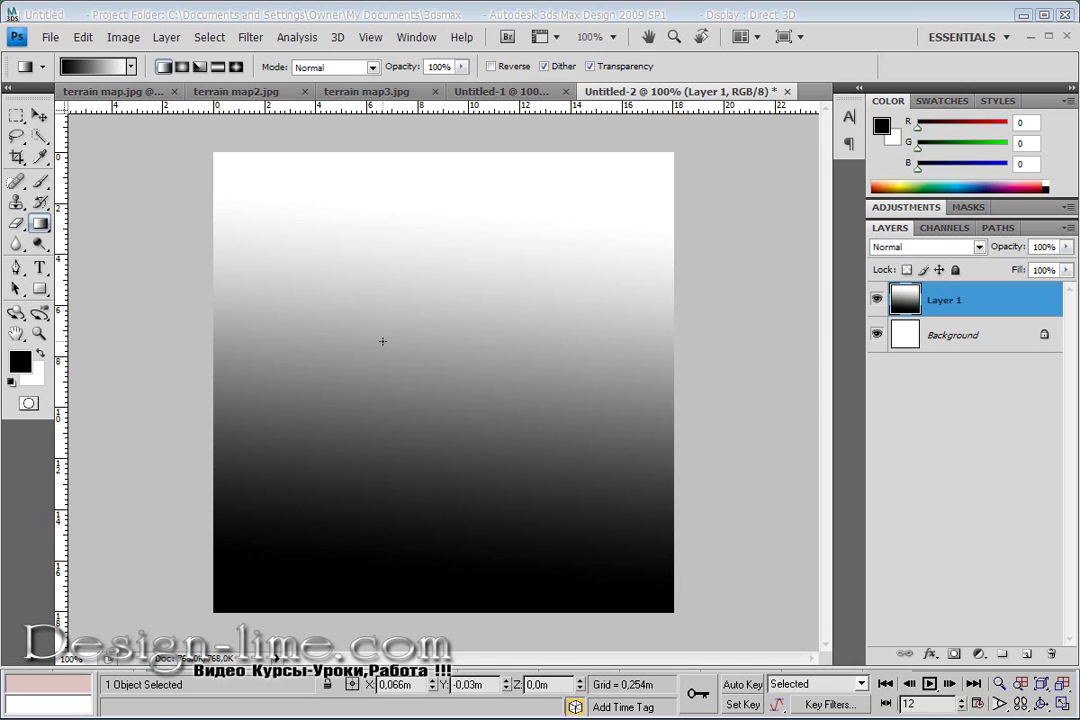
key(e)
key(bracketright)
key(bracketright)
key(bracketright)
key(bracketright)
key(bracketright)
key(bracketright)
key(bracketright)
drag(615, 160, 622, 238)
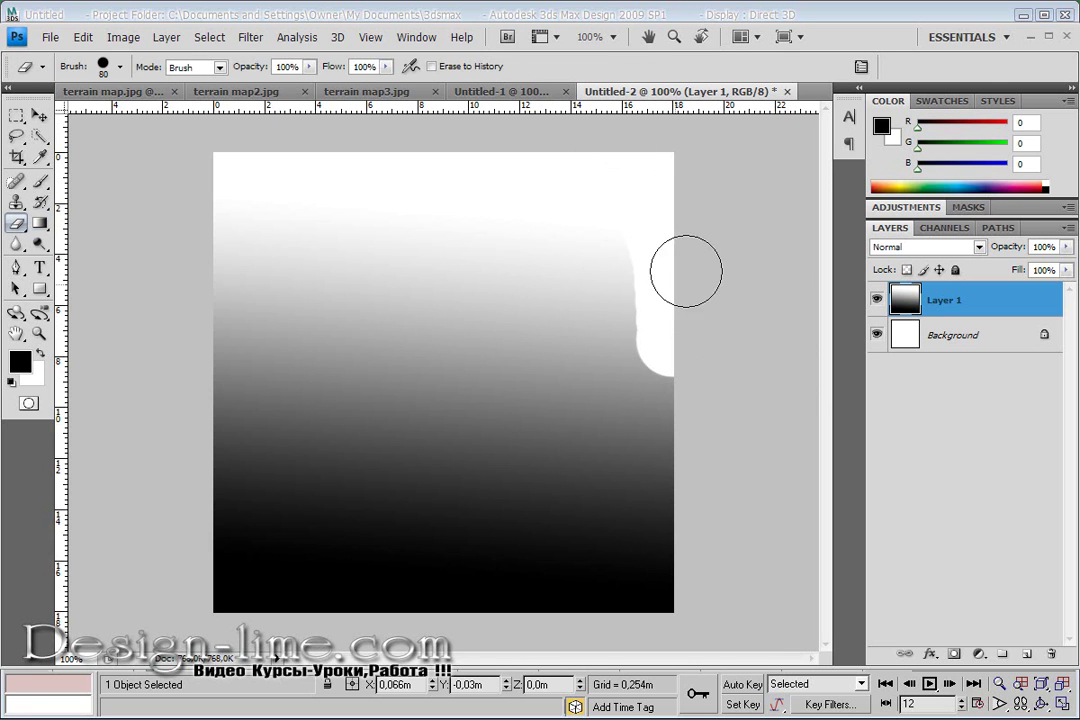
key(ctrl+z)
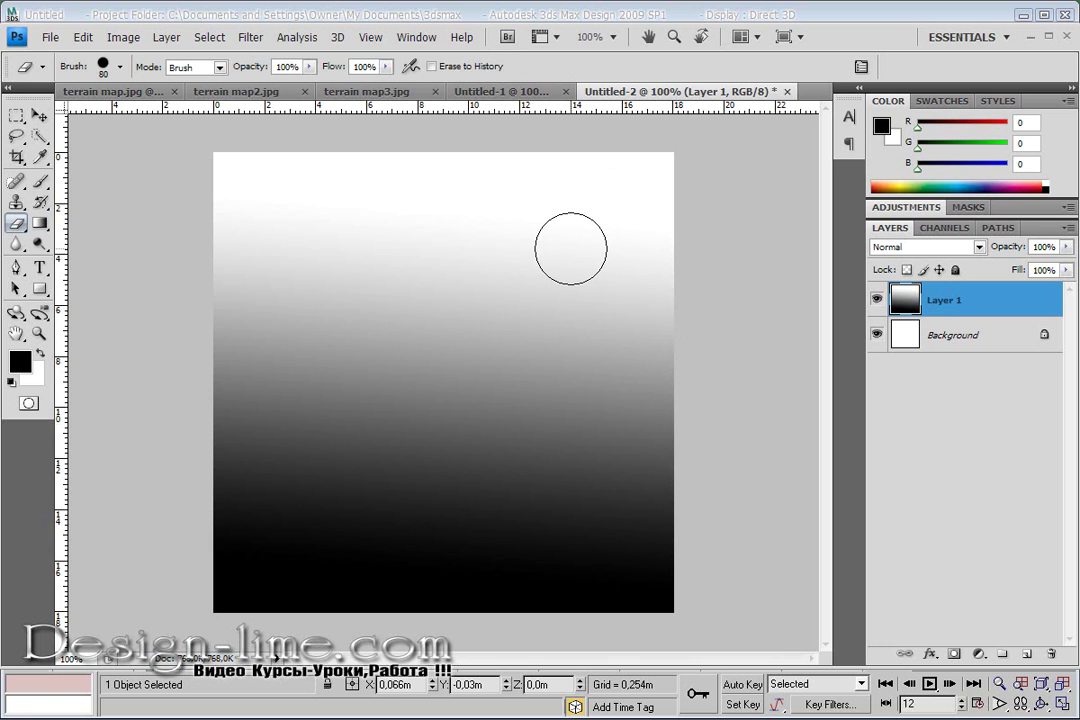
Set the eraser to 0% hardness, size 175, and softly erase around a dark curved band
right_click(546, 262)
click(641, 360)
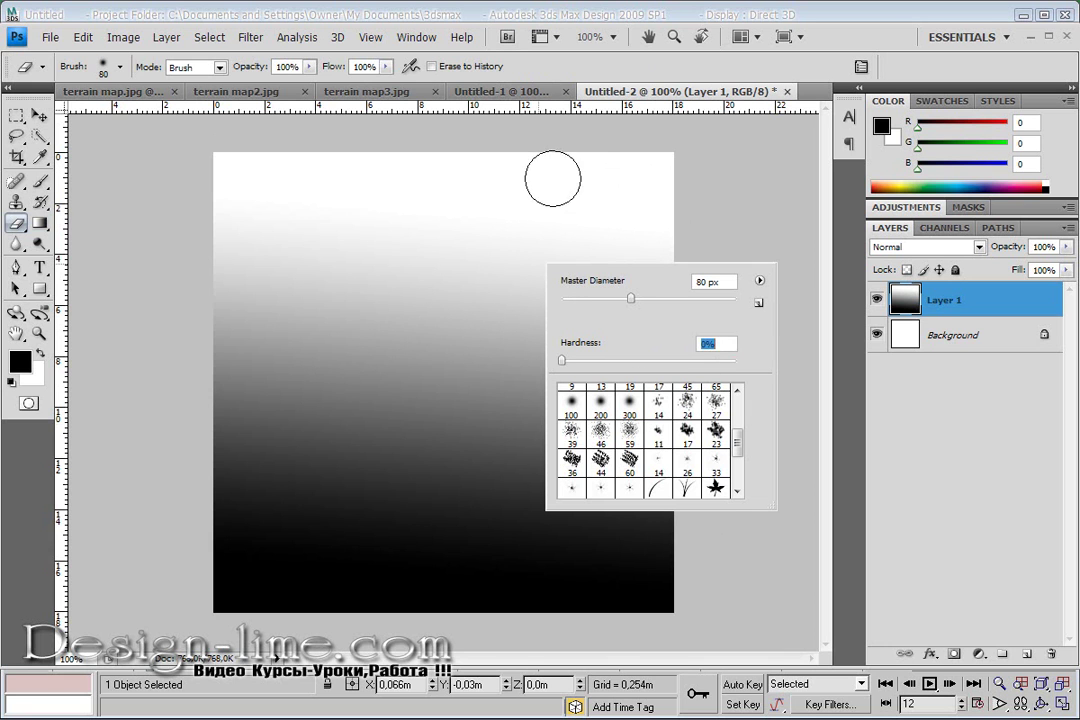
click(585, 169)
key(bracketright)
key(bracketright)
key(bracketright)
key(bracketright)
key(bracketright)
mouse_move(627, 186)
mouse_down()
mouse_move(710, 680)
mouse_move(20, 495)
mouse_move(140, 513)
mouse_move(390, 120)
mouse_move(128, 525)
mouse_move(154, 668)
mouse_move(265, 560)
mouse_move(320, 560)
mouse_move(330, 575)
mouse_up()
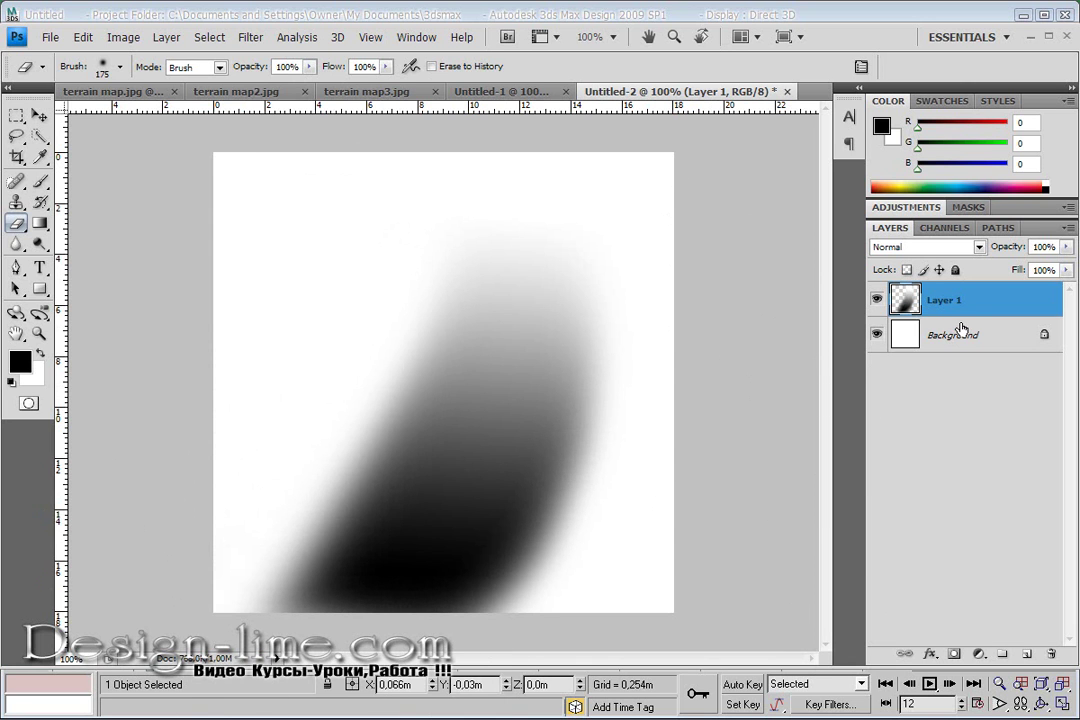
Merge down, invert to a white band on black, and save it as terrain map4.jpg
key(ctrl+e)
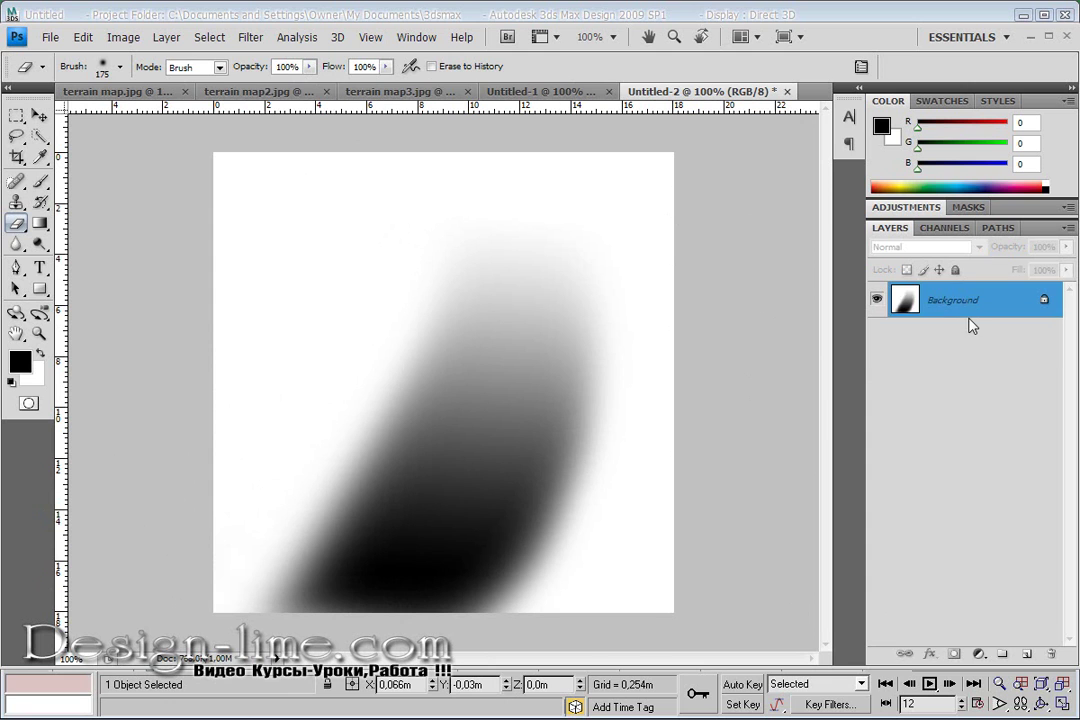
key(ctrl+i)
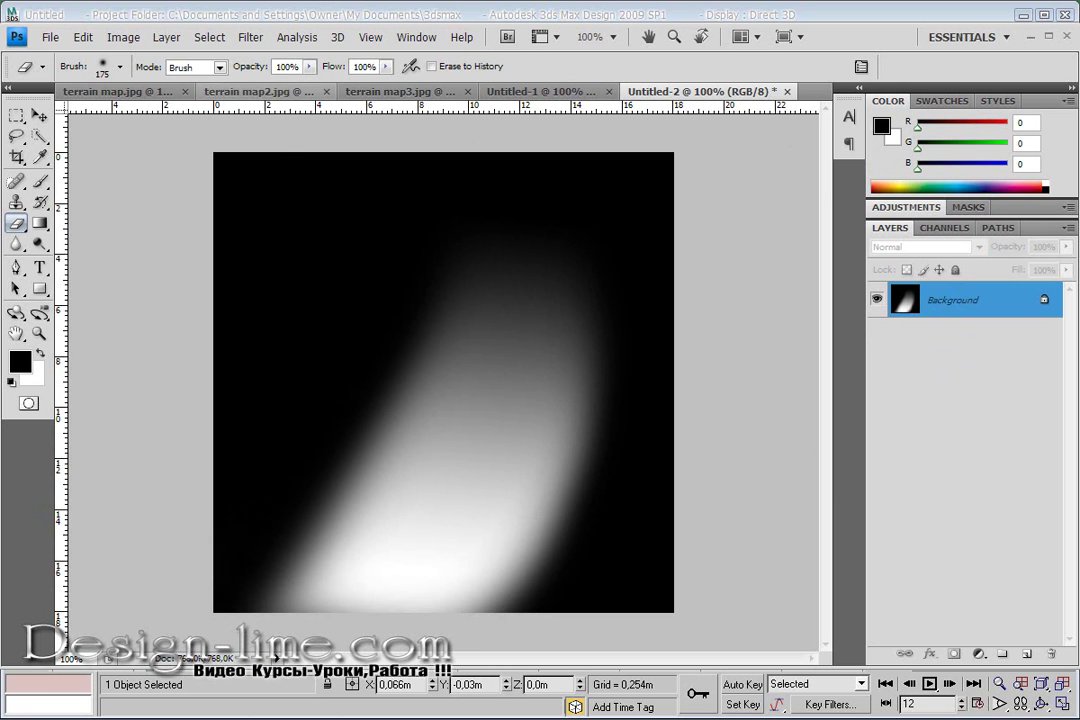
click(45, 42)
click(92, 181)
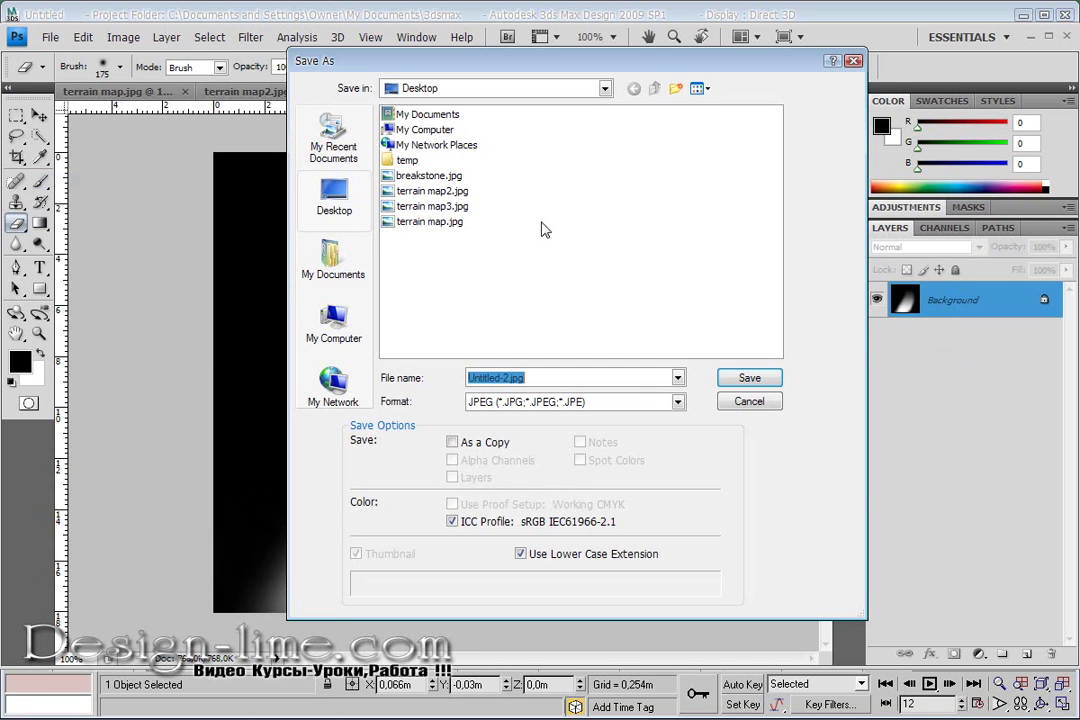
click(420, 192)
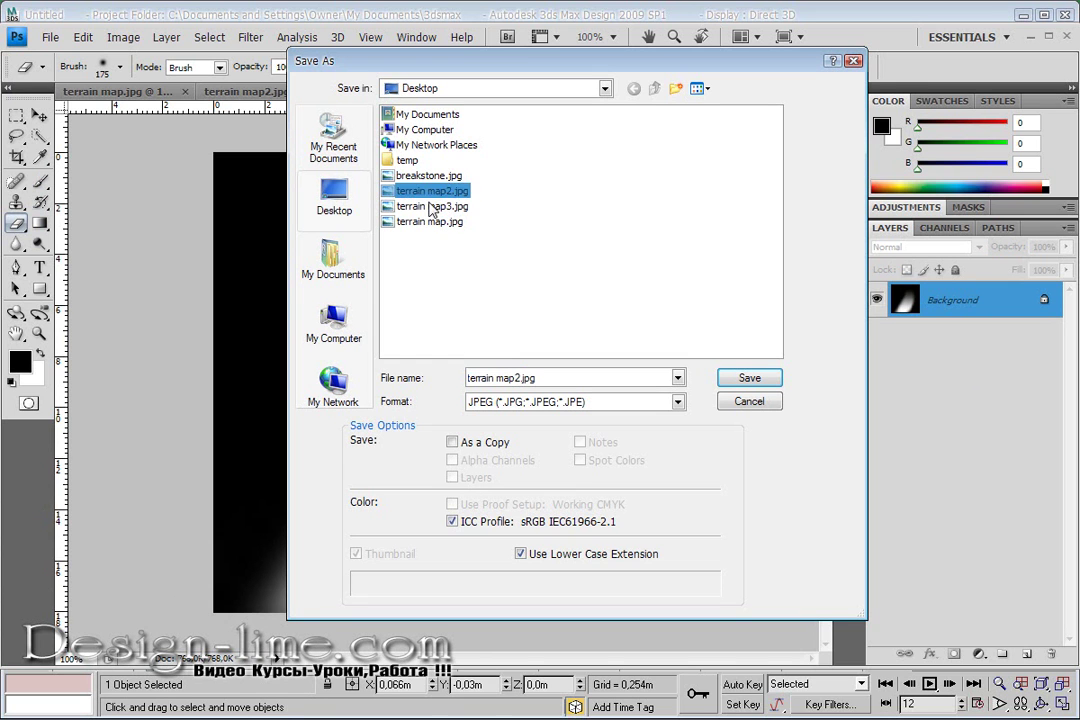
click(422, 207)
double_click(519, 377)
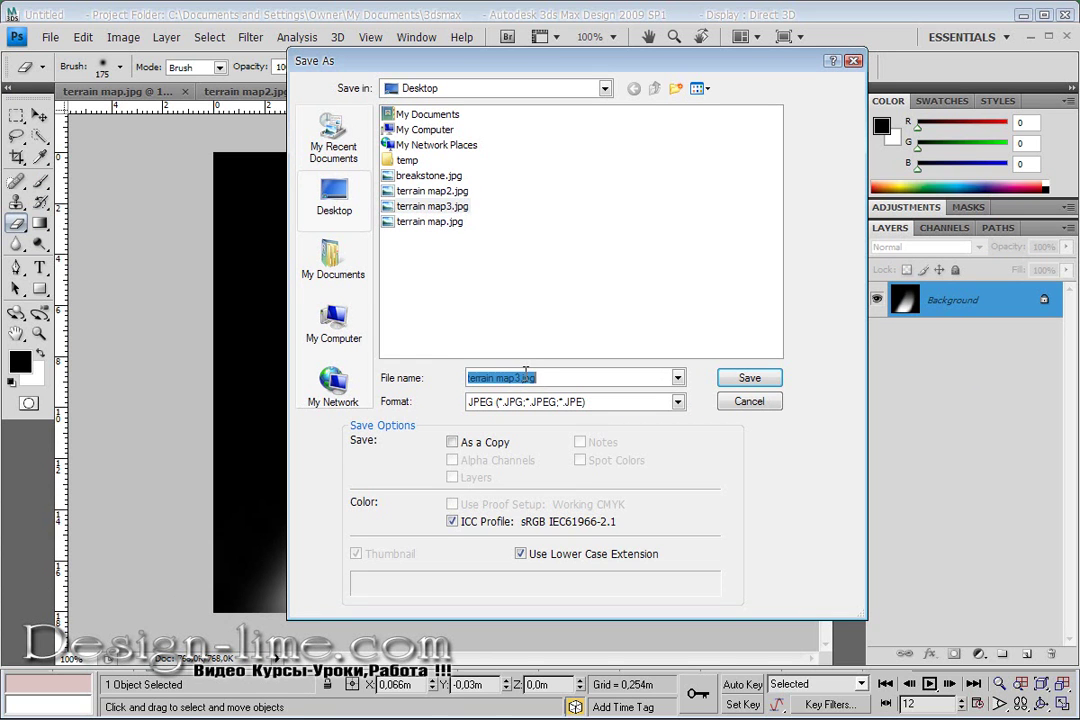
key(End)
key(Return)
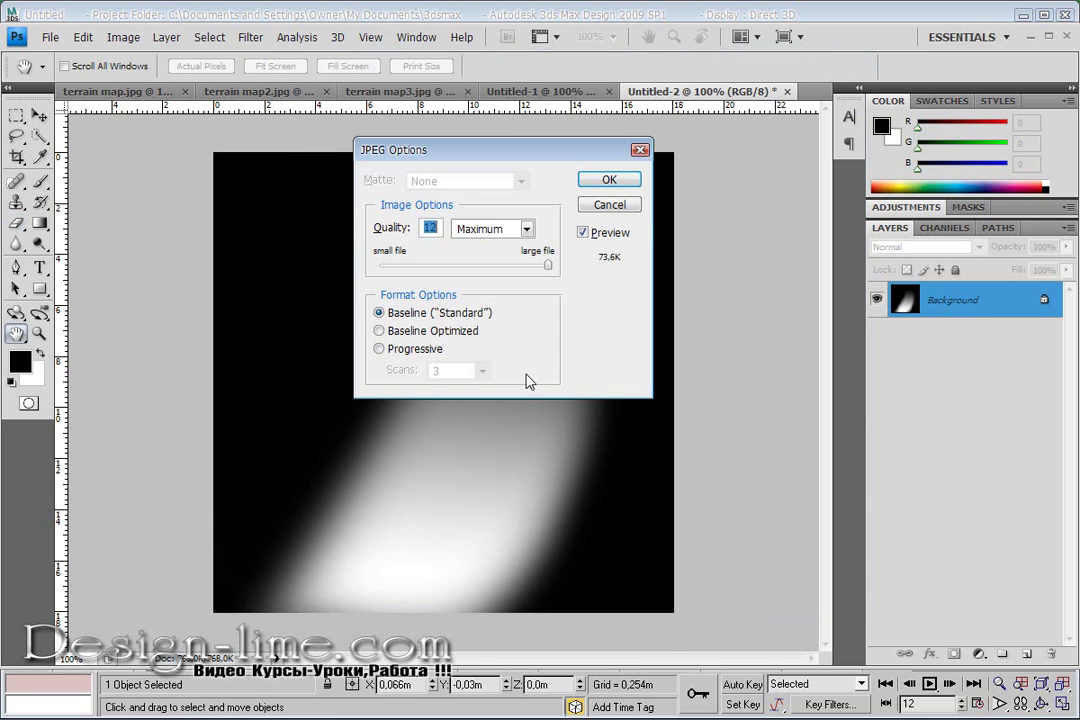
key(Return)
key(alt+Tab)
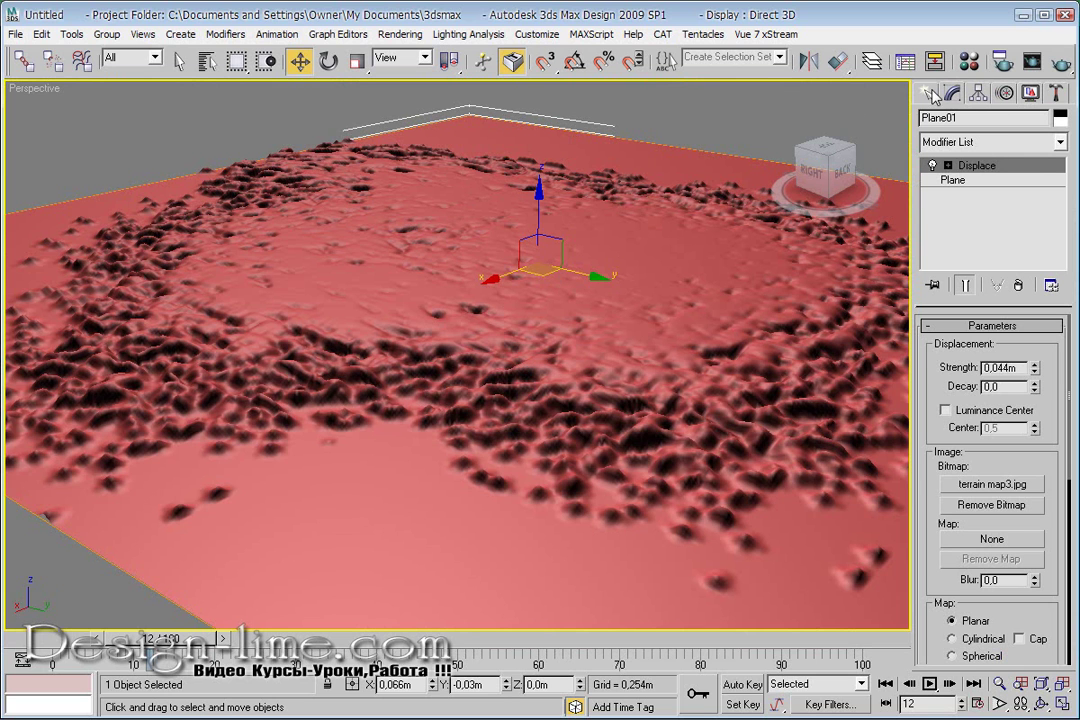
Swap the Displace bitmap to terrain map4.jpg
click(991, 484)
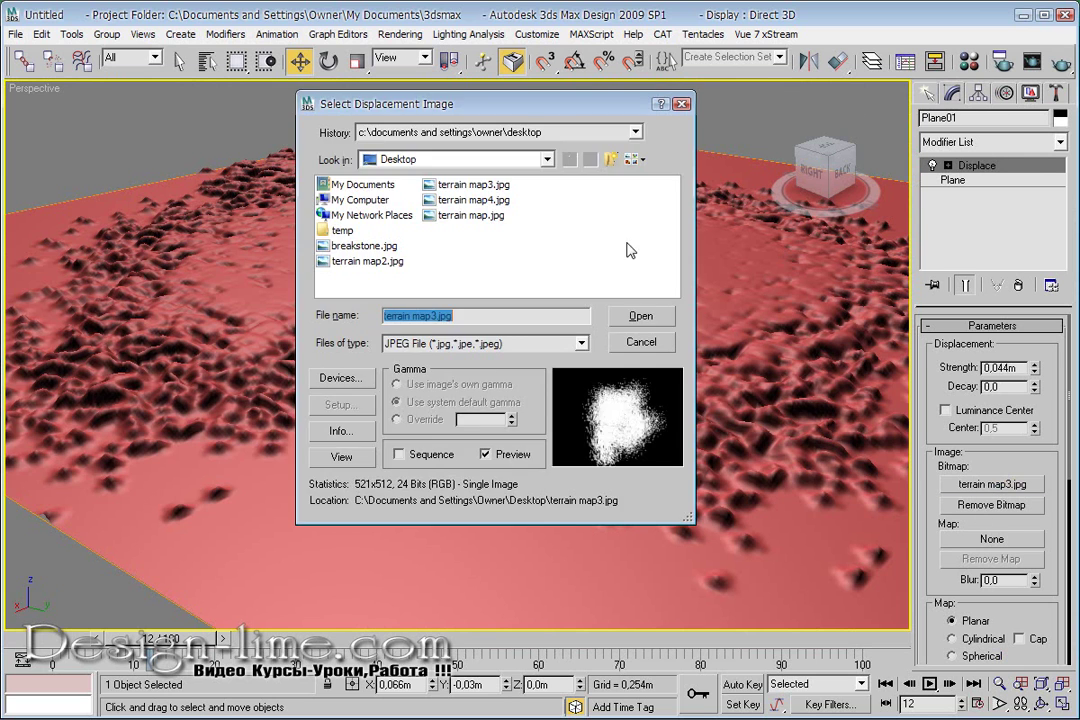
click(465, 200)
click(645, 317)
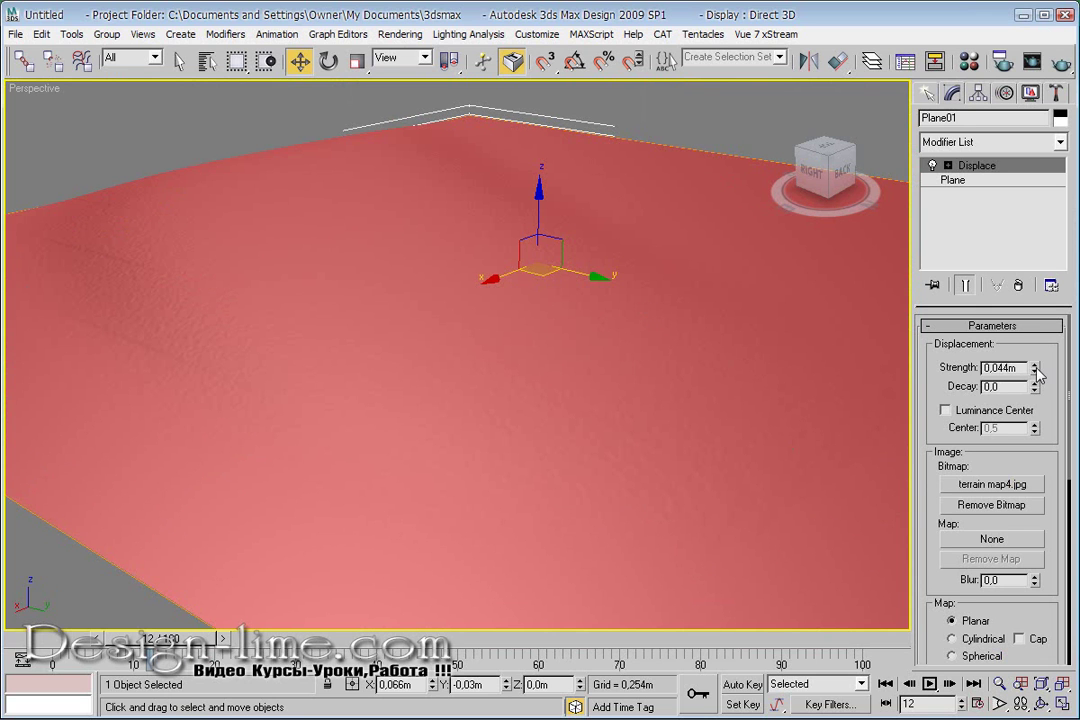
Raise the Displace Strength to 0,537m, orbiting to check the single hill
drag(1035, 370, 1012, 211)
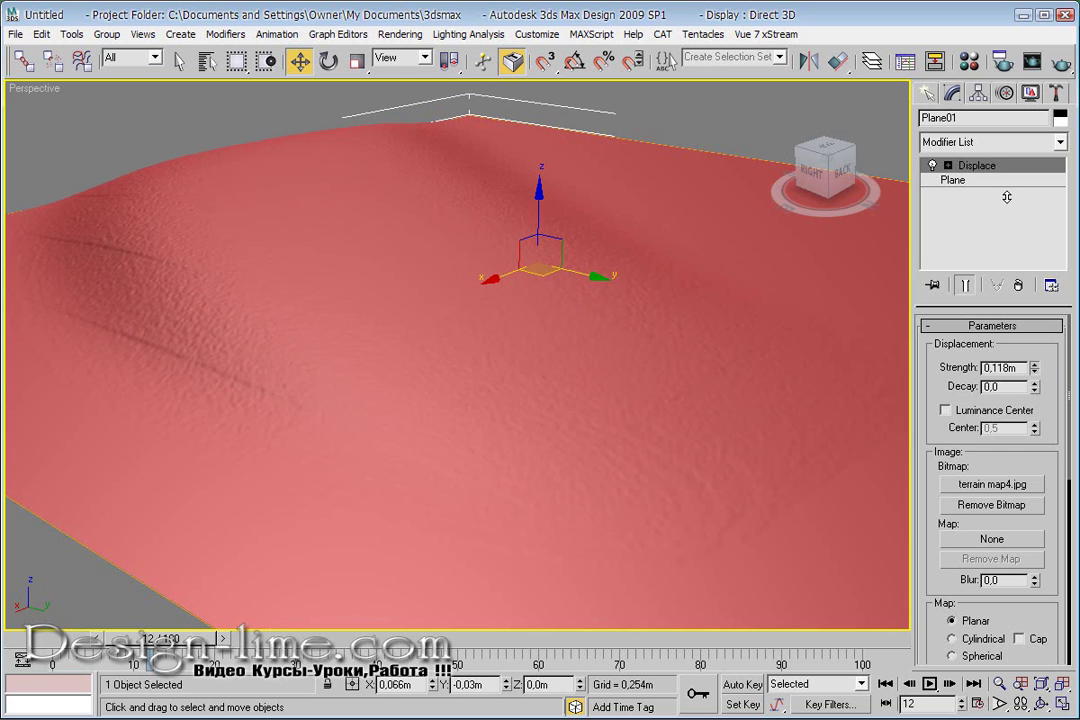
mouse_move(1035, 367)
mouse_down()
mouse_move(848, 672)
mouse_move(805, 576)
mouse_up()
mouse_move(571, 475)
alt+middle_down()
mouse_move(699, 480)
mouse_move(639, 410)
mouse_move(682, 410)
mouse_move(499, 453)
mouse_move(504, 462)
mouse_move(415, 422)
mouse_move(342, 415)
alt+middle_up()
mouse_move(528, 390)
alt+middle_down()
mouse_move(588, 388)
mouse_move(595, 415)
mouse_move(786, 364)
alt+middle_up()
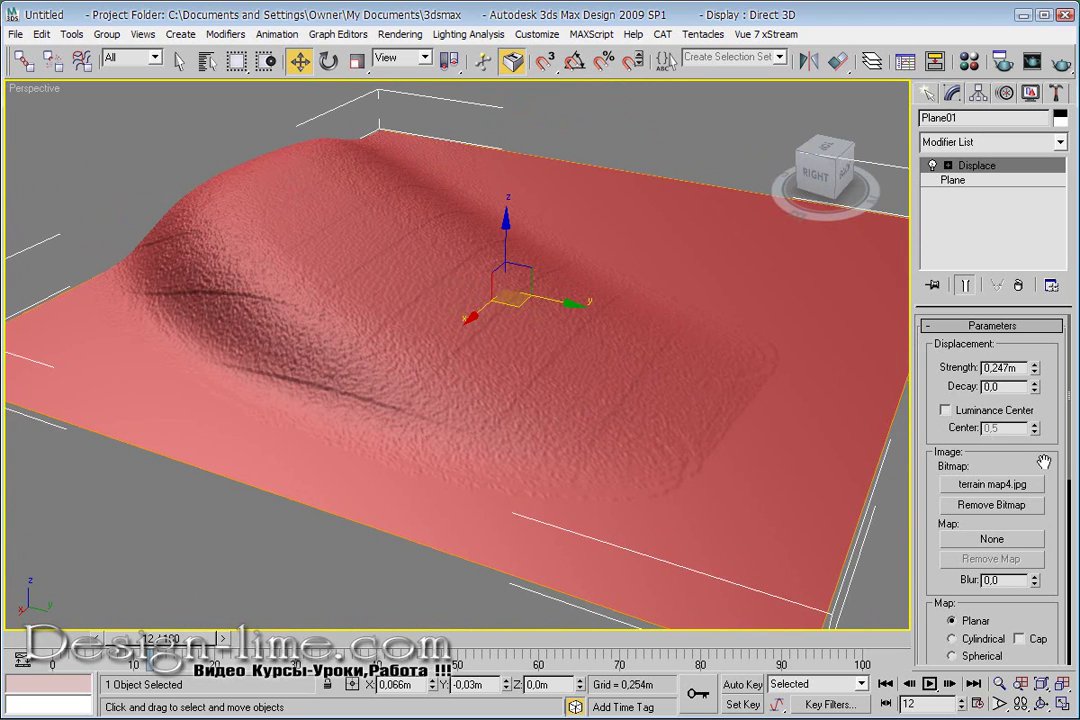
drag(1036, 370, 850, 222)
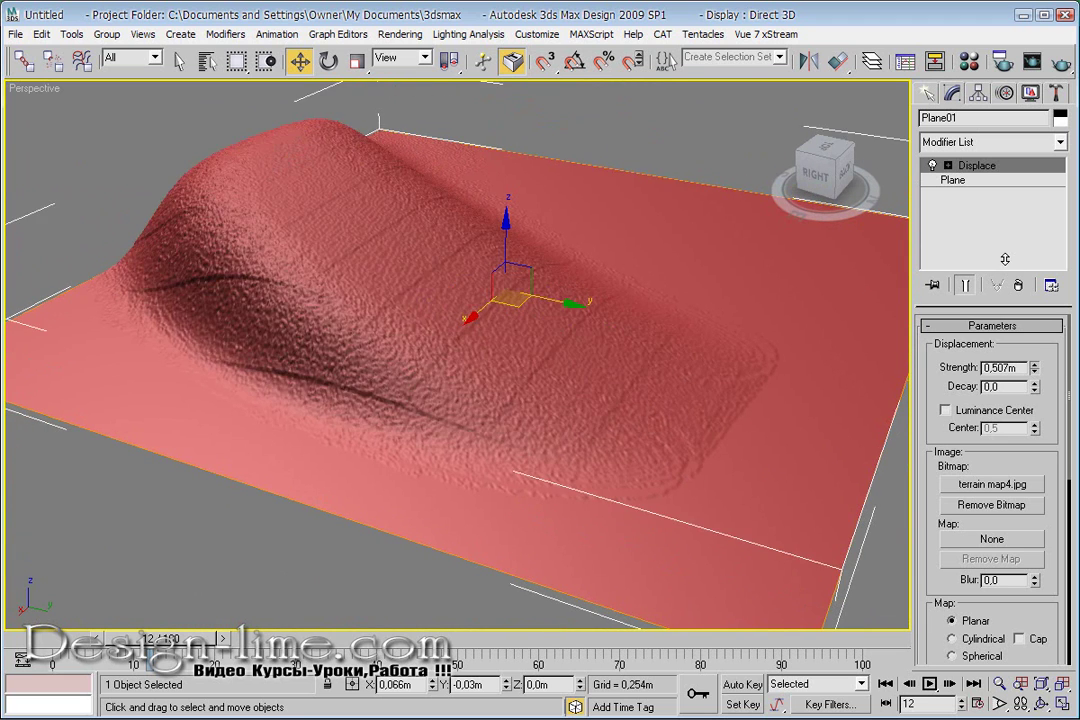
mouse_move(633, 408)
alt+middle_down()
mouse_move(498, 401)
mouse_move(446, 467)
mouse_move(535, 535)
mouse_move(730, 456)
mouse_move(605, 499)
mouse_move(498, 479)
mouse_move(603, 506)
mouse_move(647, 479)
alt+middle_up()
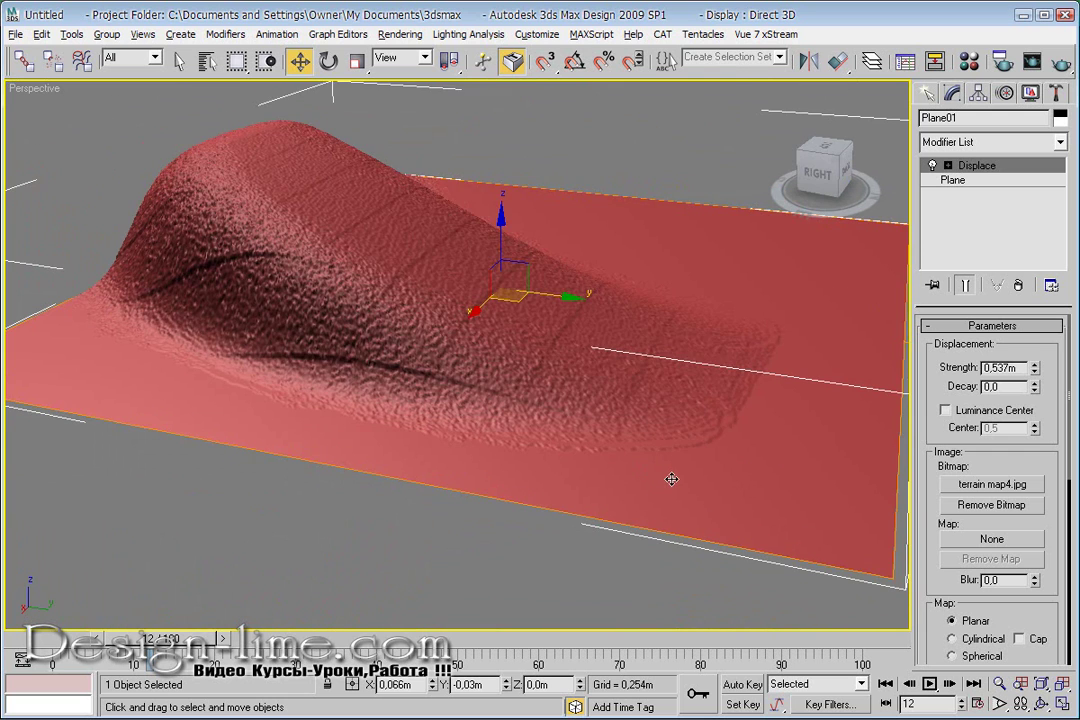
key(alt+Tab)
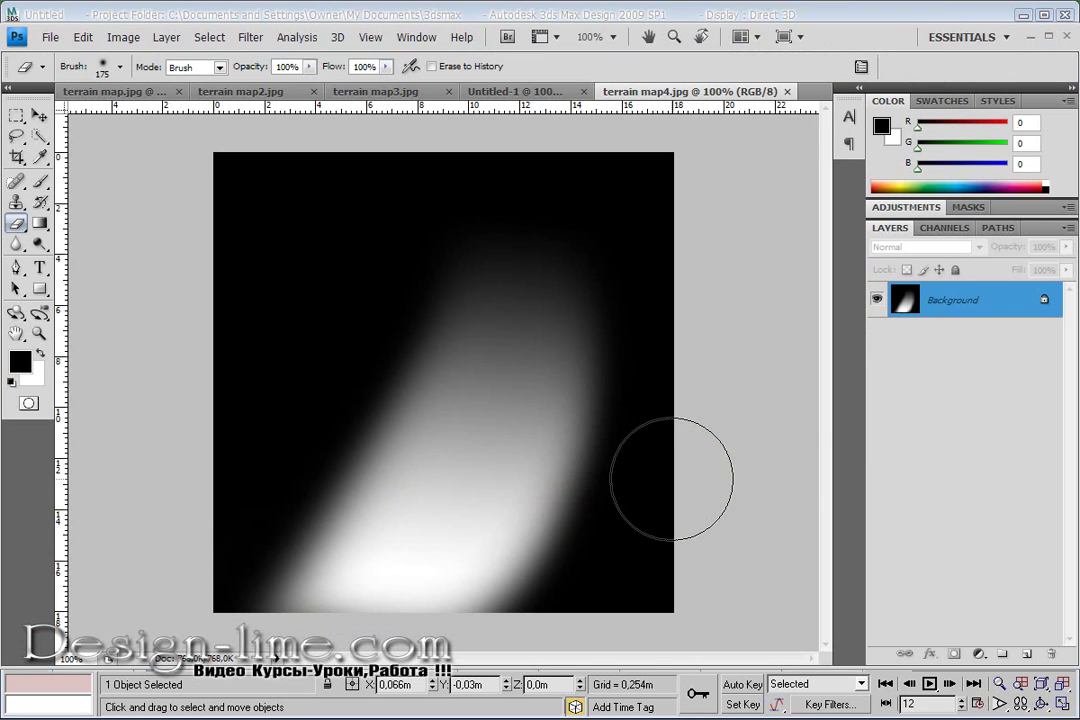
alt+scroll(569, 490, up, 2)
alt+scroll(568, 477, up, 1)
alt+scroll(568, 477, down, 1)
alt+scroll(567, 470, down, 3)
key(alt+Tab)
mouse_move(682, 412)
alt+middle_down()
mouse_move(583, 465)
mouse_move(415, 452)
mouse_move(600, 365)
mouse_move(567, 410)
mouse_move(789, 368)
alt+middle_up()
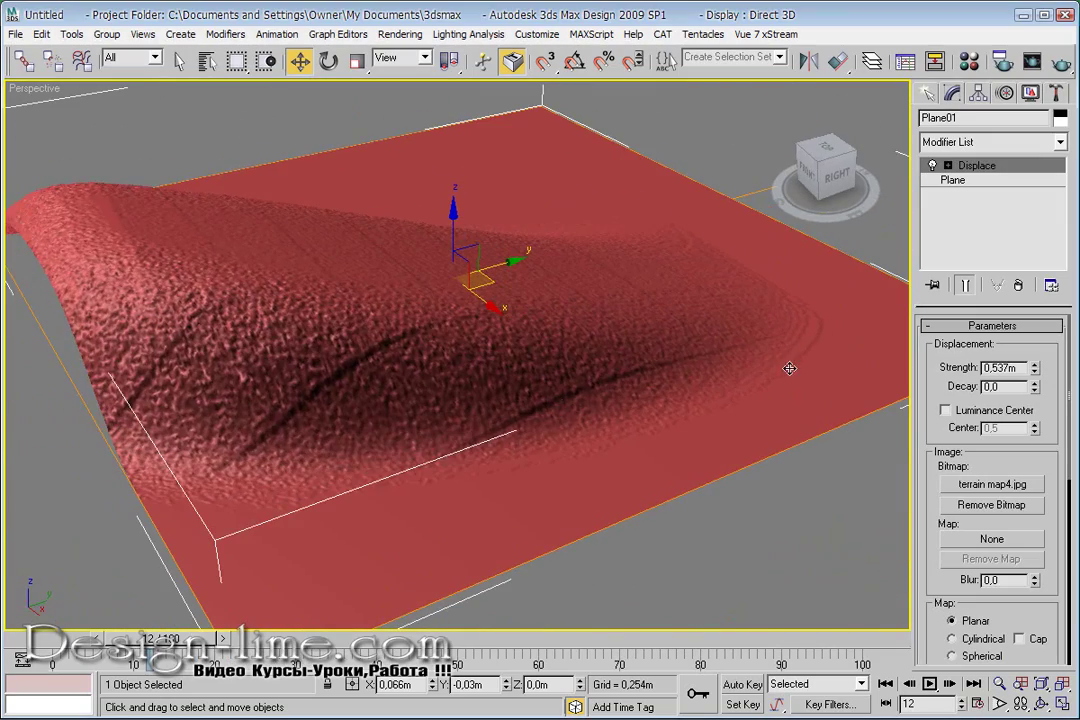
mouse_move(513, 362)
alt+middle_down()
mouse_move(378, 342)
mouse_move(297, 364)
mouse_move(376, 416)
mouse_move(287, 395)
mouse_move(460, 429)
alt+middle_up()
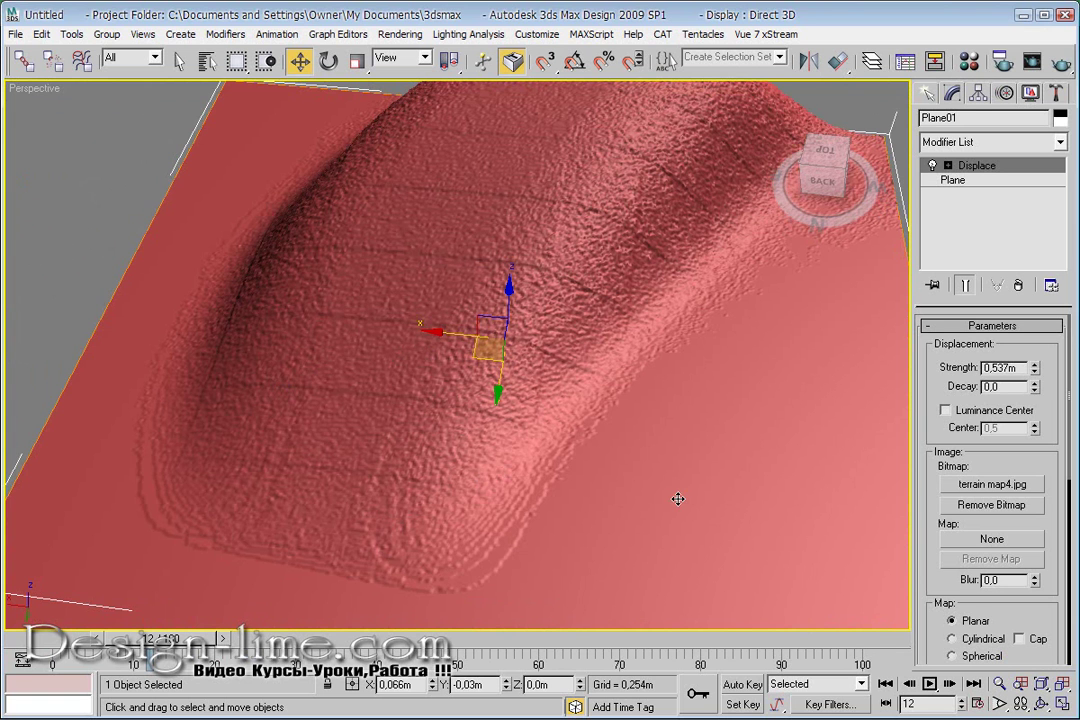
alt+middle_drag(393, 298, 278, 454)
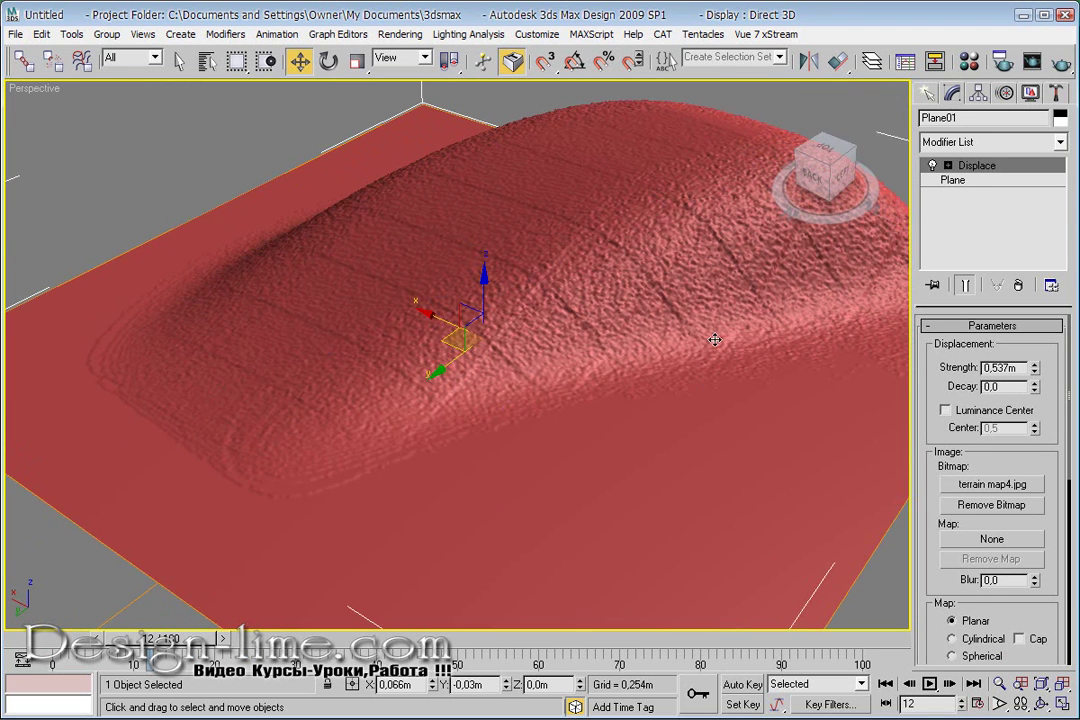
mouse_move(719, 318)
alt+middle_down()
mouse_move(735, 296)
mouse_move(699, 325)
mouse_move(441, 364)
mouse_move(510, 447)
mouse_move(787, 220)
alt+middle_up()
mouse_move(374, 358)
alt+middle_down()
mouse_move(523, 320)
mouse_move(545, 272)
alt+middle_up()
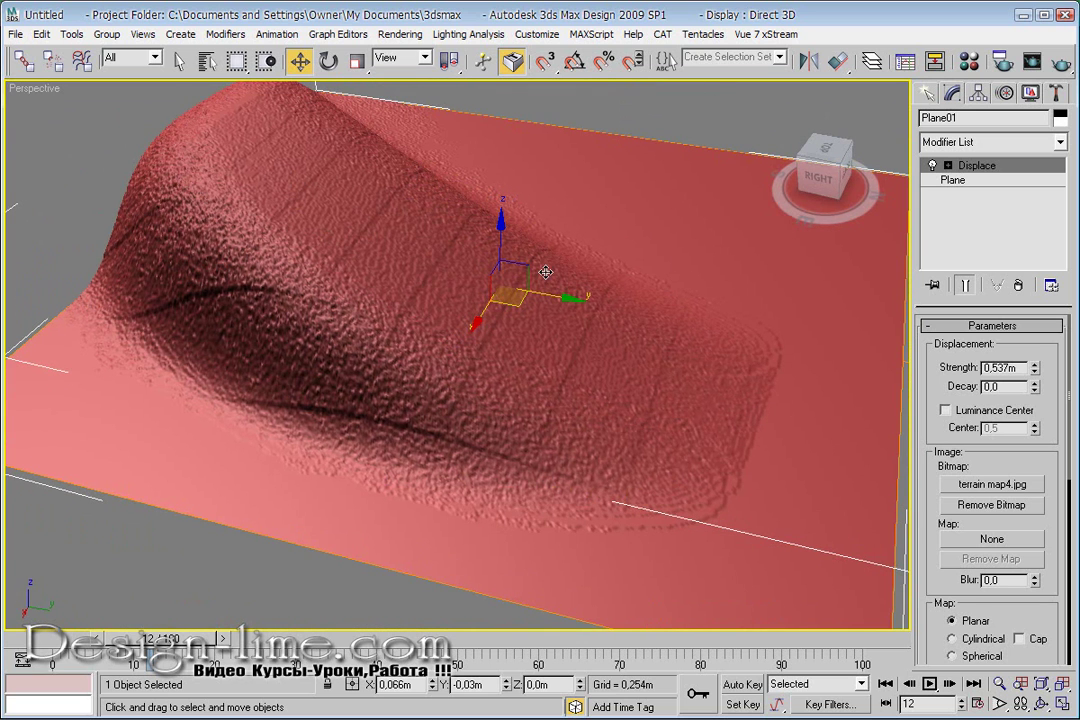
middle_drag(610, 306, 526, 351)
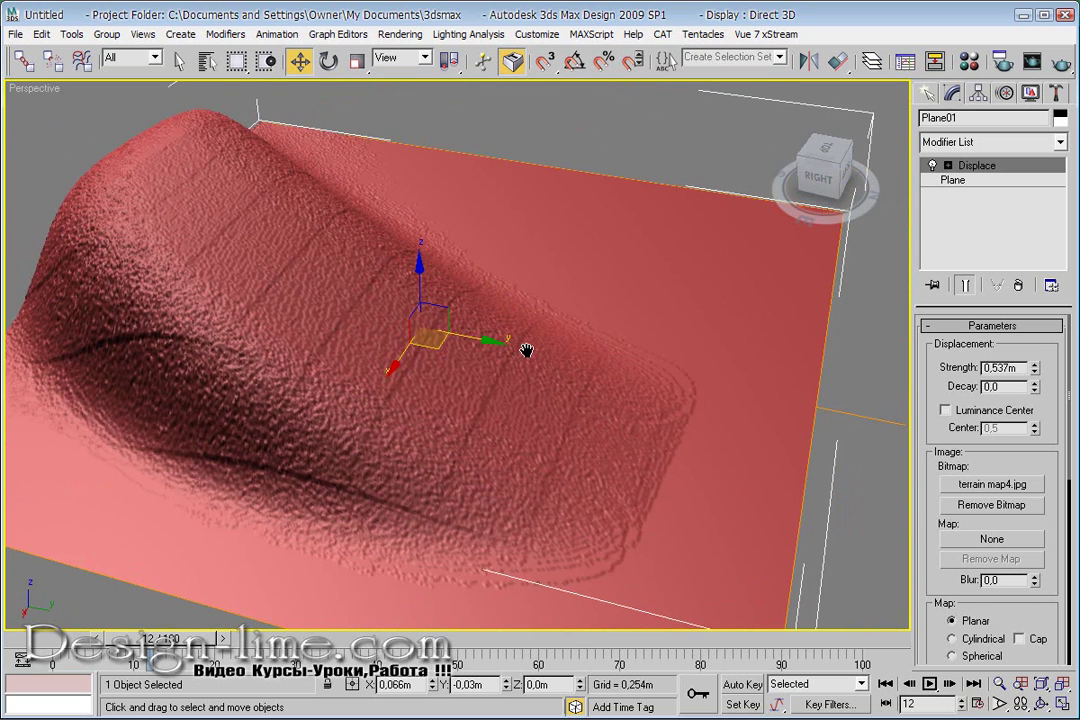
key(Delete)
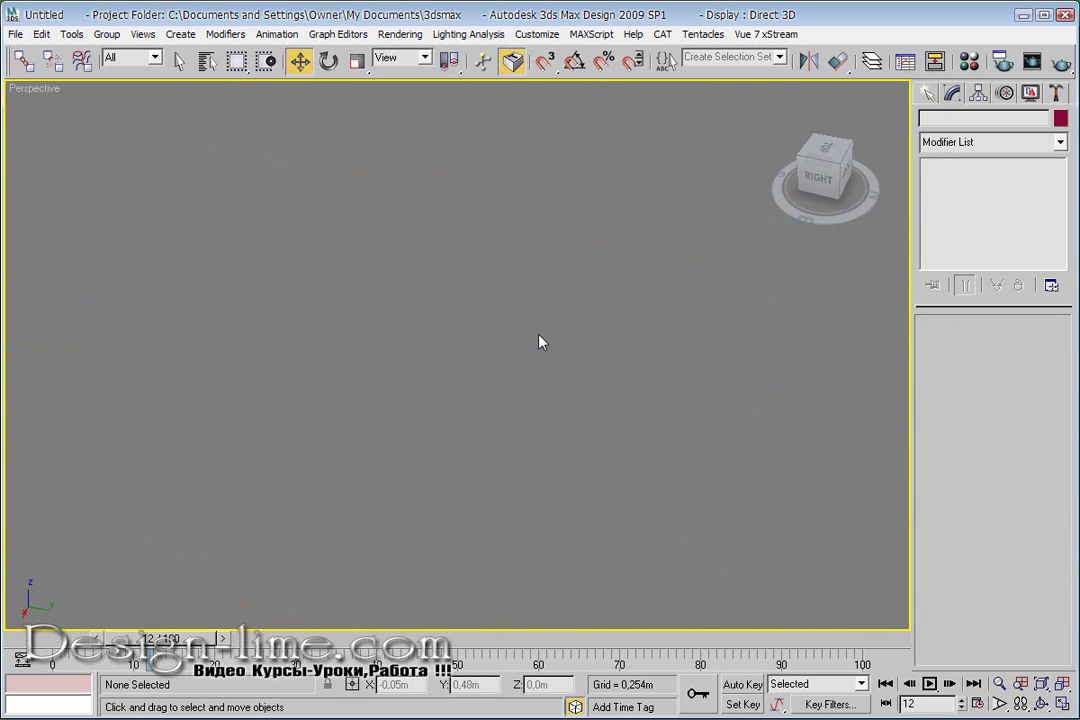
Delete the Displace modifier so Plane01 lies flat, viewed in wireframe
key(ctrl+z)
click(1018, 285)
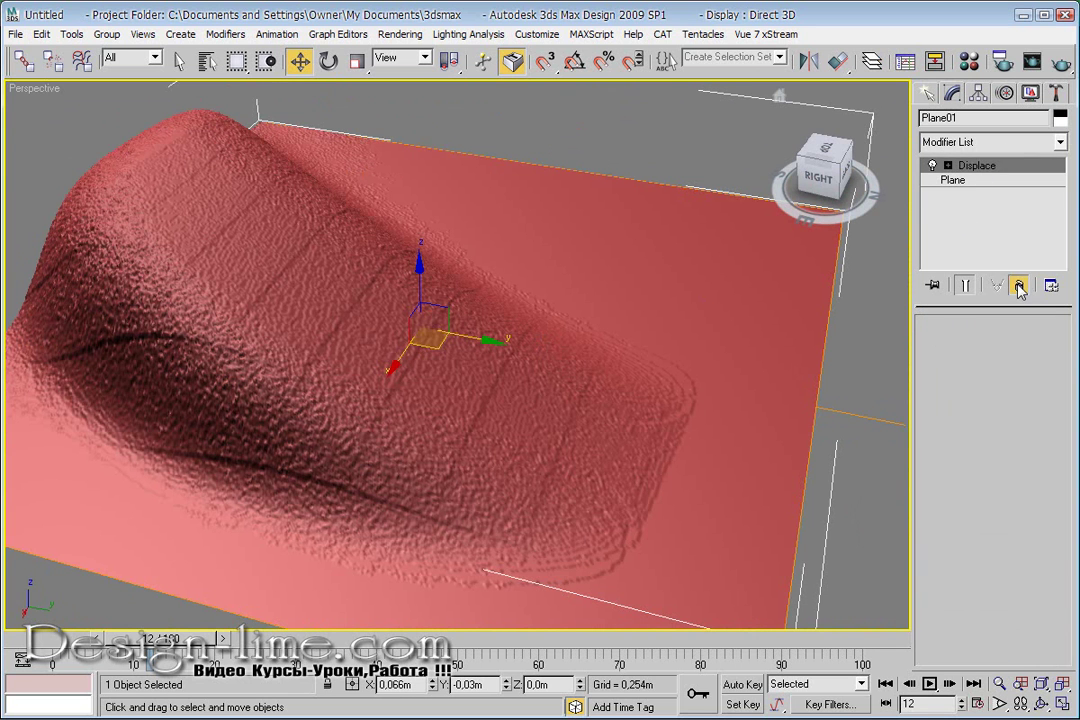
scroll(501, 339, down, 1)
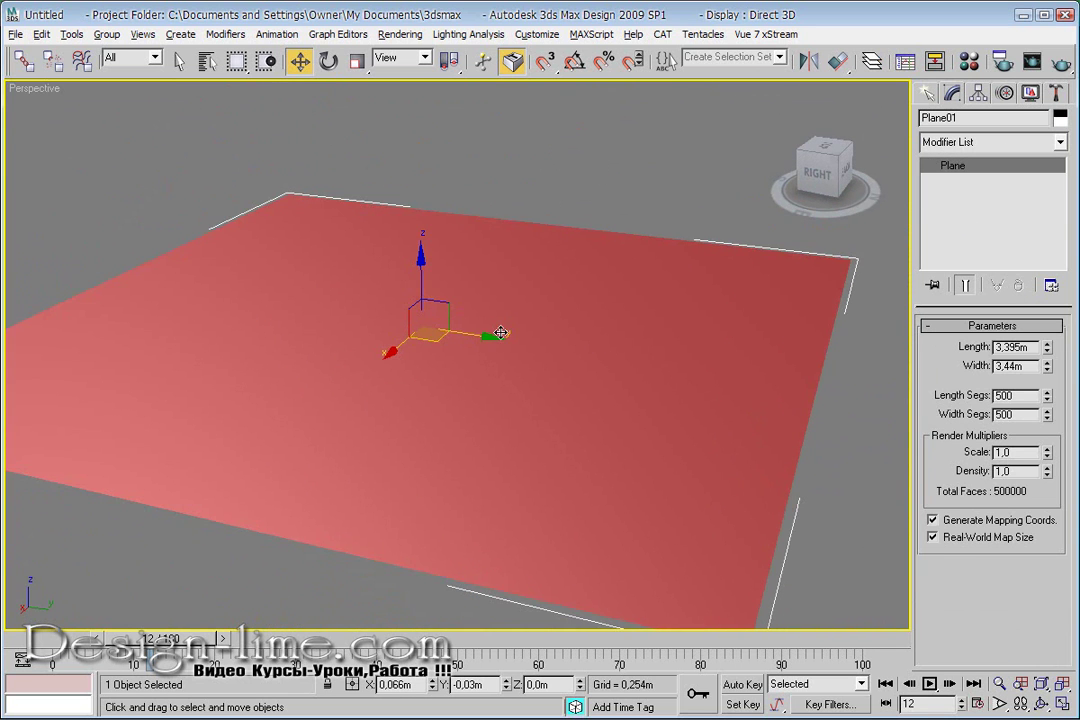
key(F3)
mouse_move(626, 340)
alt+middle_down()
mouse_move(629, 422)
mouse_move(622, 387)
alt+middle_up()
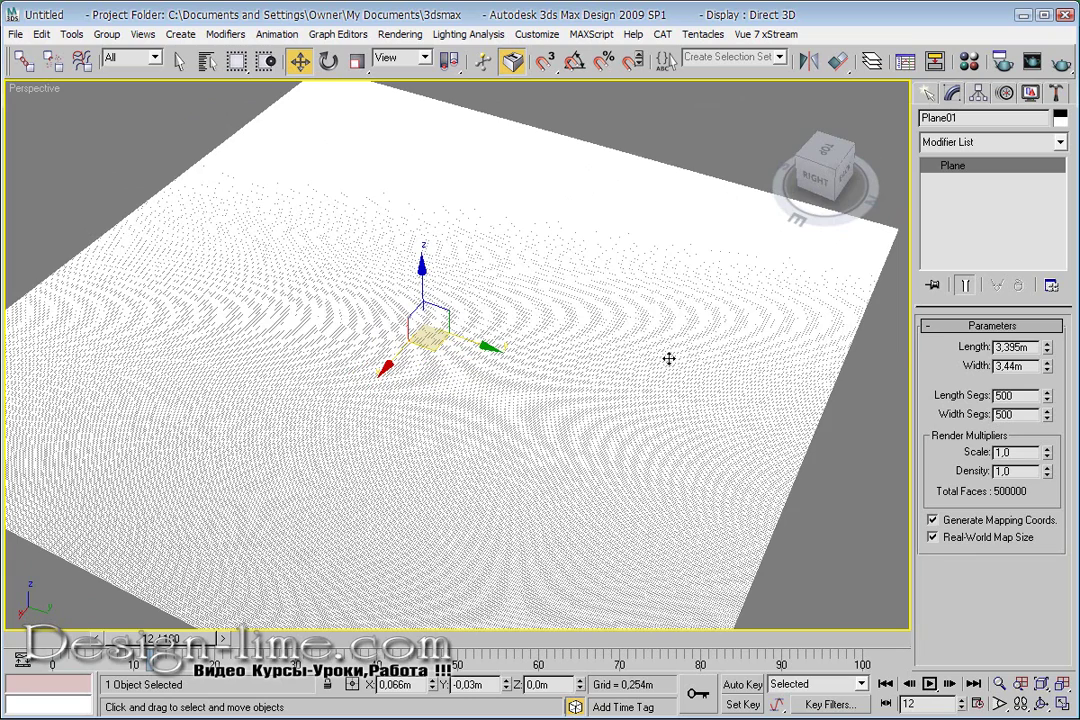
mouse_move(539, 402)
alt+middle_down()
mouse_move(530, 390)
mouse_move(580, 474)
alt+middle_up()
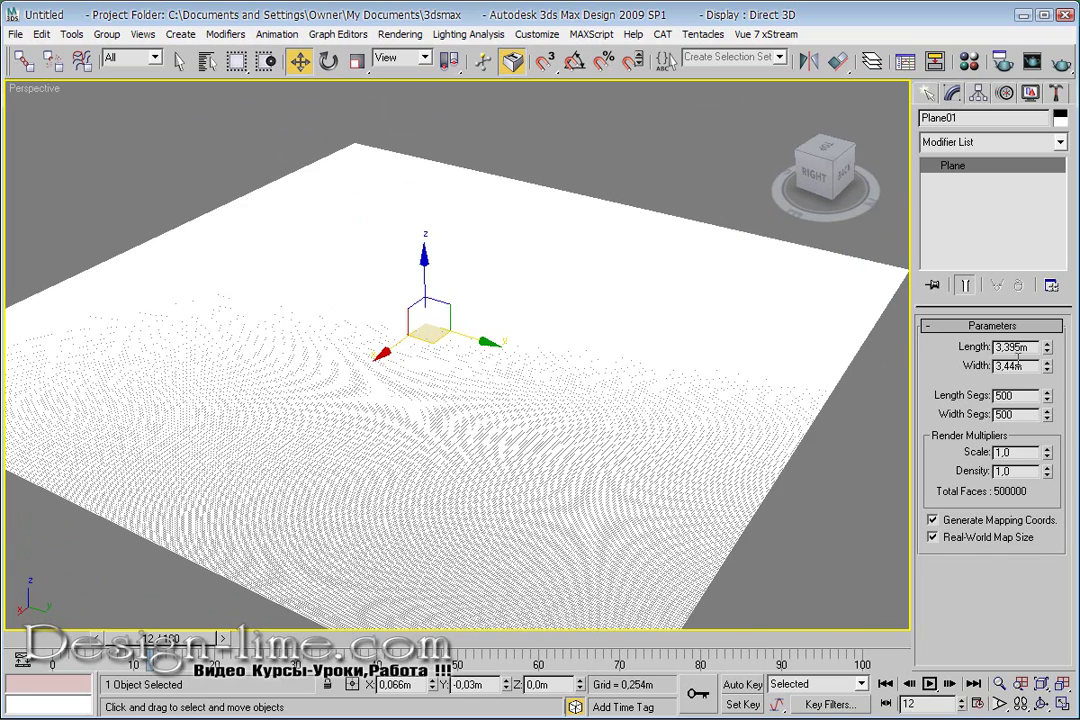
Set the plane's Length Segs and Width Segs to 100
double_click(1022, 396)
text(100)
key(Tab)
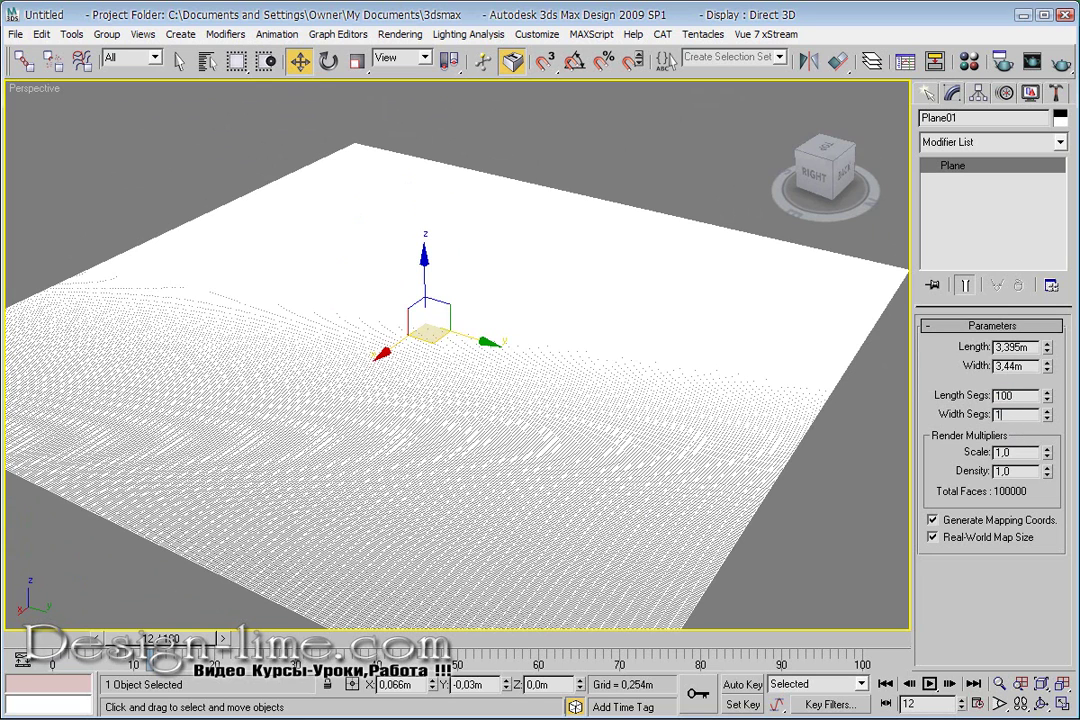
key(Tab)
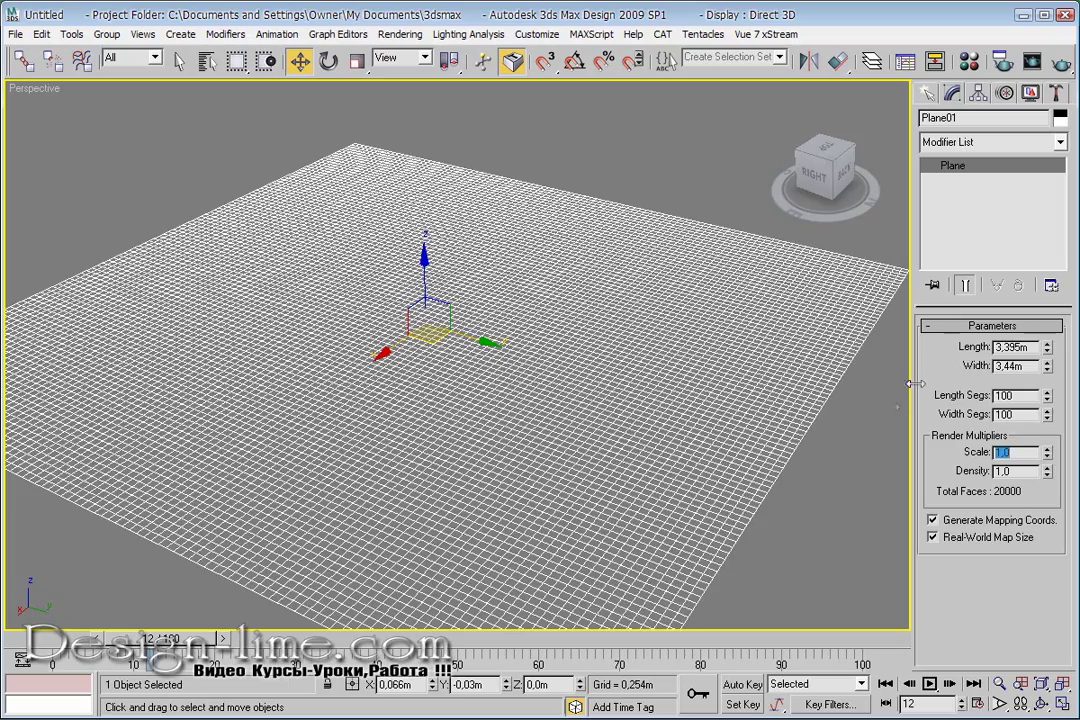
scroll(499, 386, up, 2)
scroll(530, 400, up, 2)
scroll(545, 410, up, 2)
scroll(559, 416, up, 2)
scroll(477, 401, down, 3)
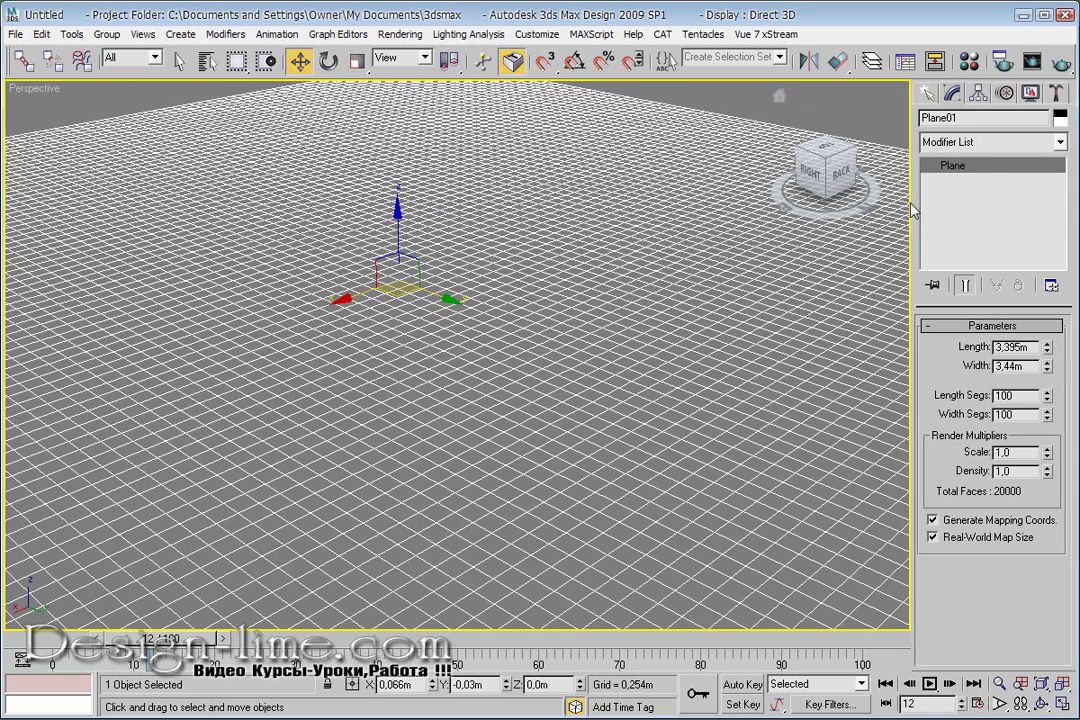
Convert the plane to an editable poly, then undo that and the earlier width-segment change
right_click(688, 323)
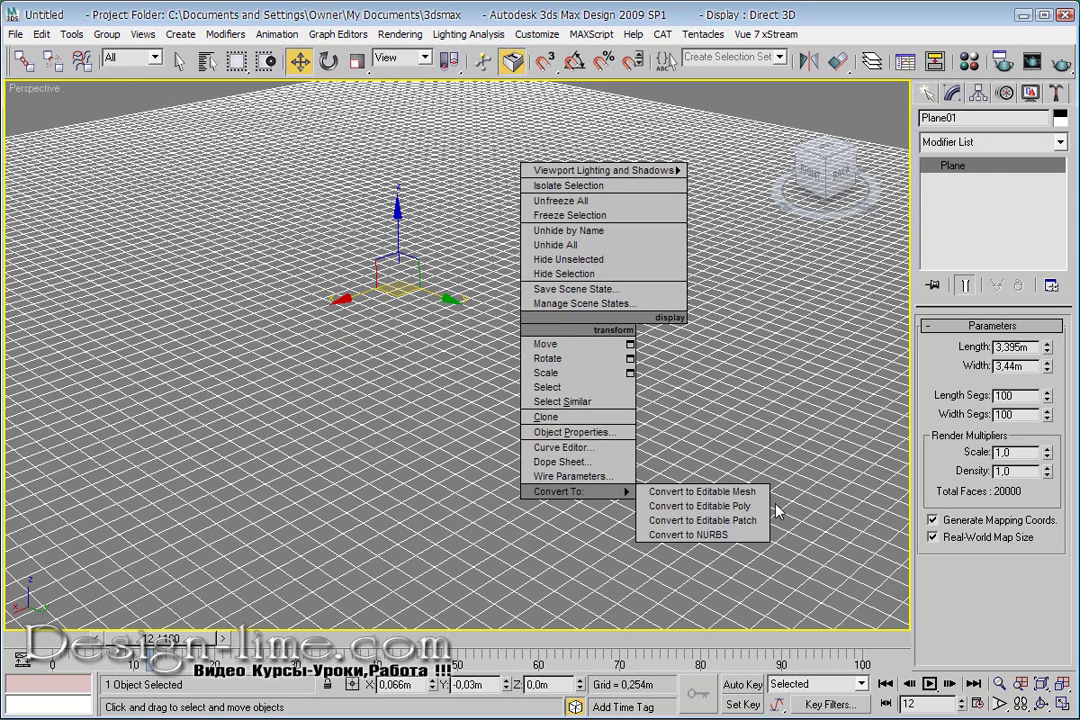
click(699, 506)
scroll(944, 517, down, 5)
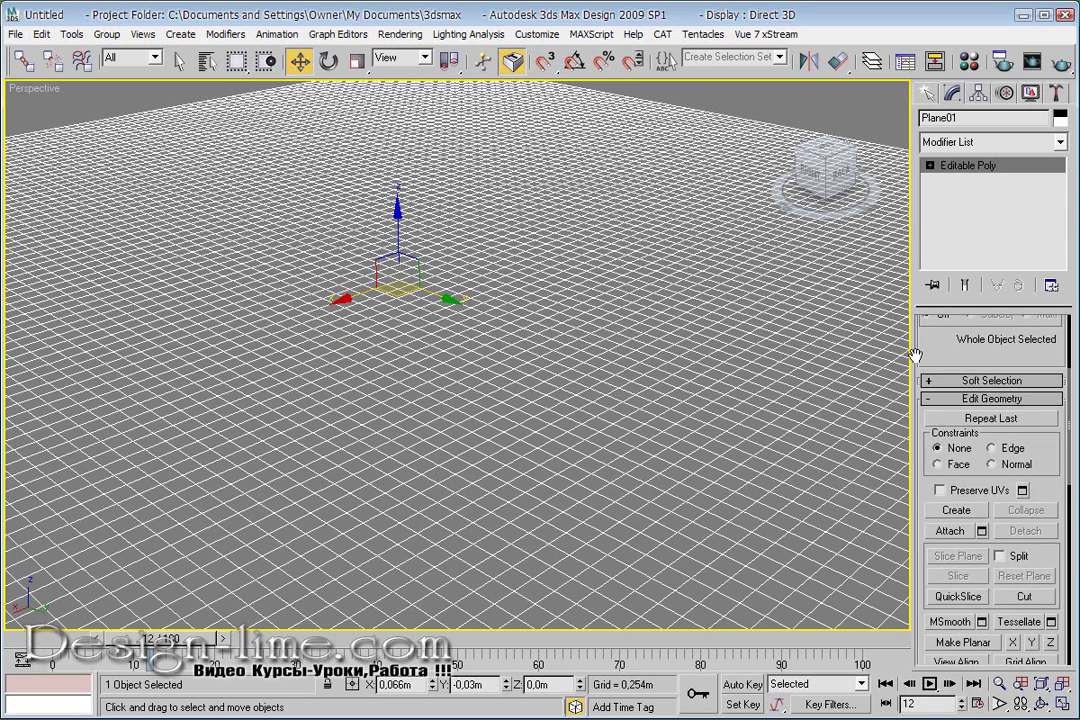
scroll(509, 300, down, 3)
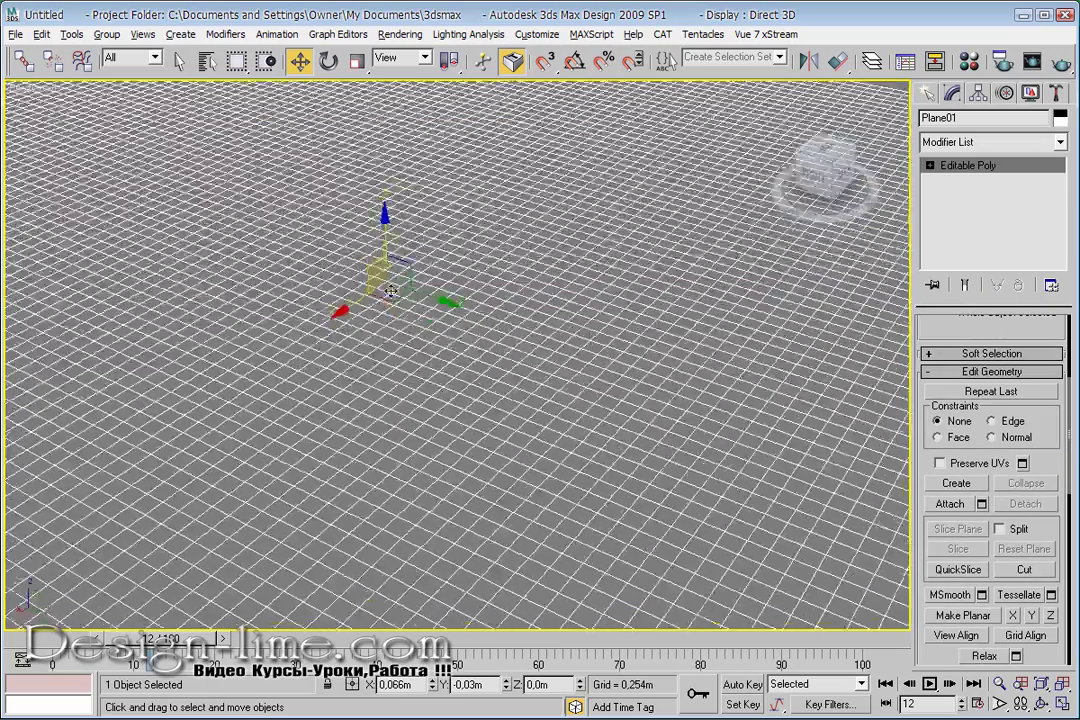
scroll(509, 300, down, 3)
key(shift+z)
key(ctrl+z)
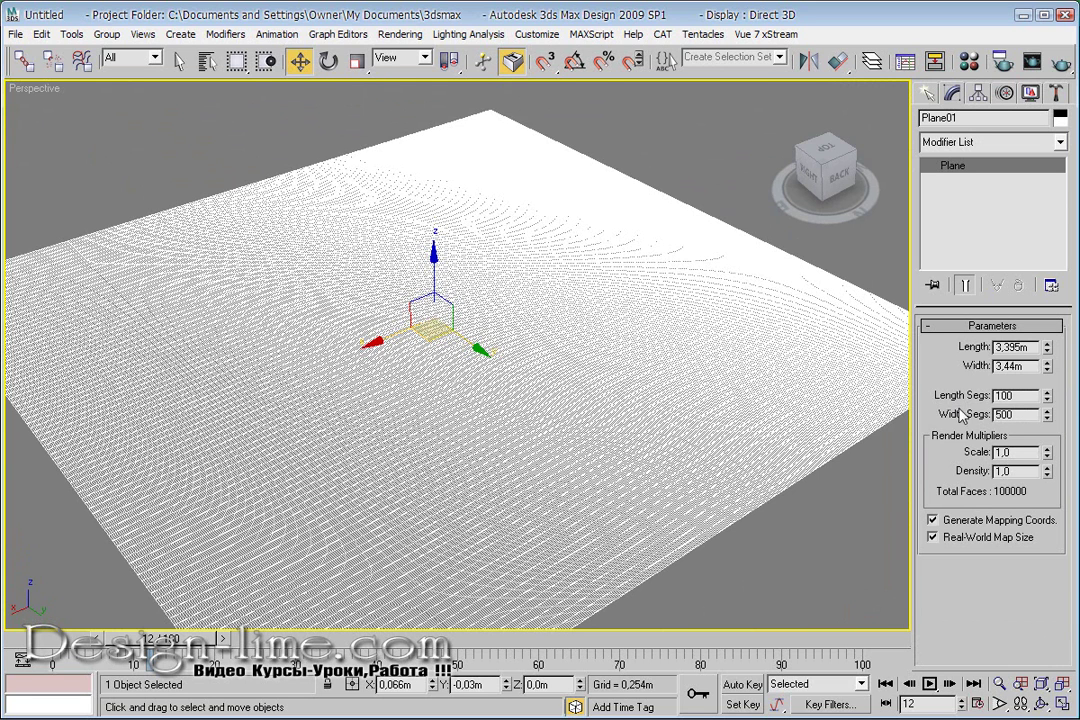
Set Plane01's Width Segs and Length Segs to 16
double_click(1018, 414)
text(16)
key(Tab)
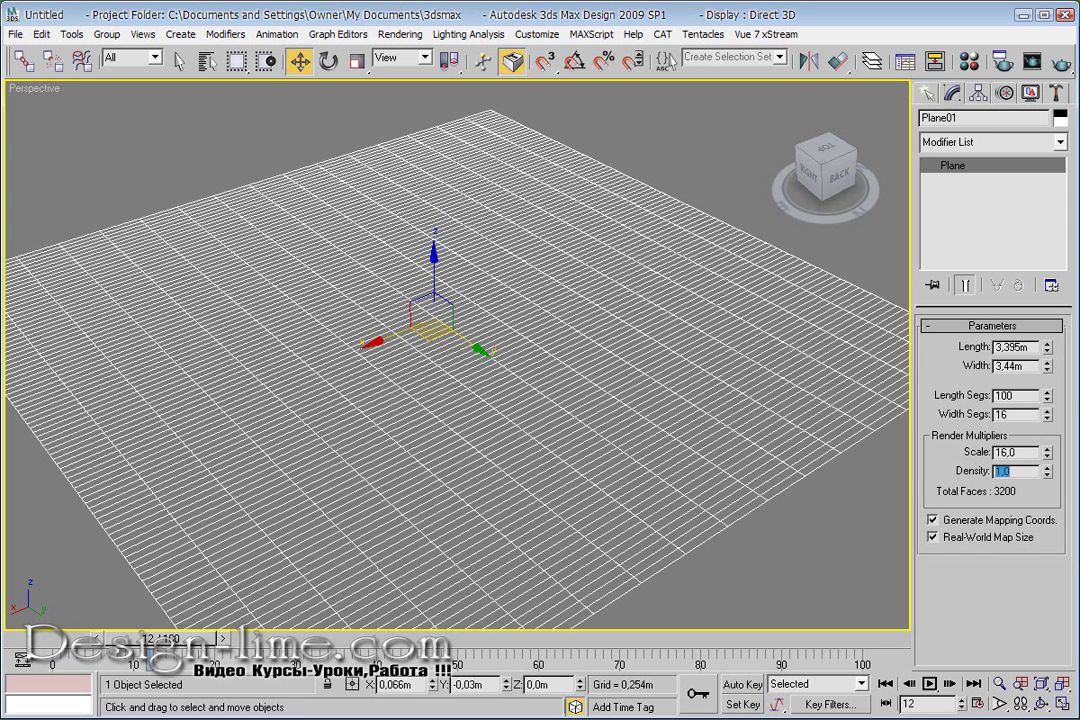
double_click(1016, 395)
text(16)
key(Tab)
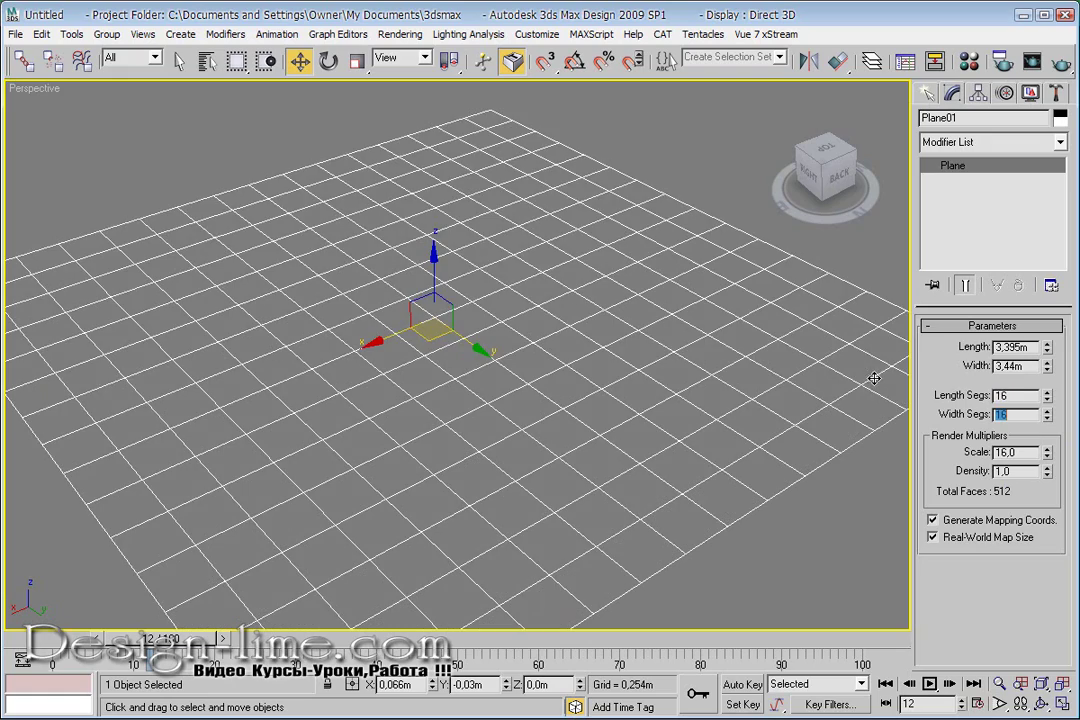
scroll(455, 443, up, 2)
scroll(500, 420, up, 2)
scroll(482, 429, up, 2)
Display the viewport smooth shaded with edged faces and reselect the plane for conversion
key(F3)
key(F4)
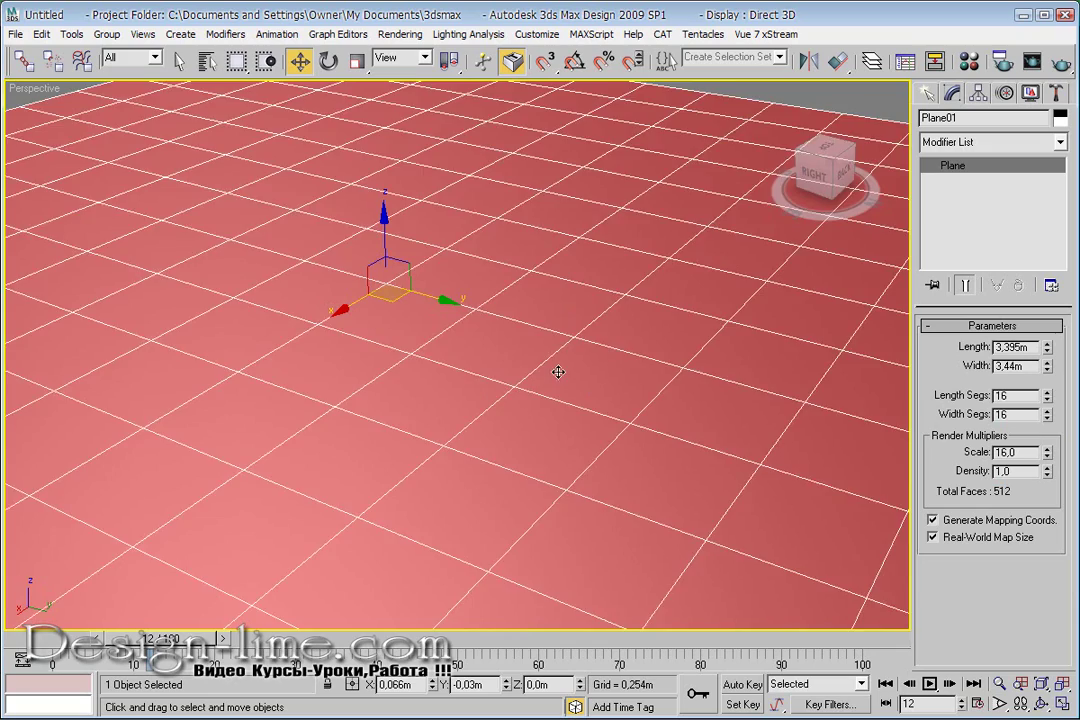
scroll(458, 378, down, 2)
scroll(492, 330, down, 1)
scroll(547, 345, down, 2)
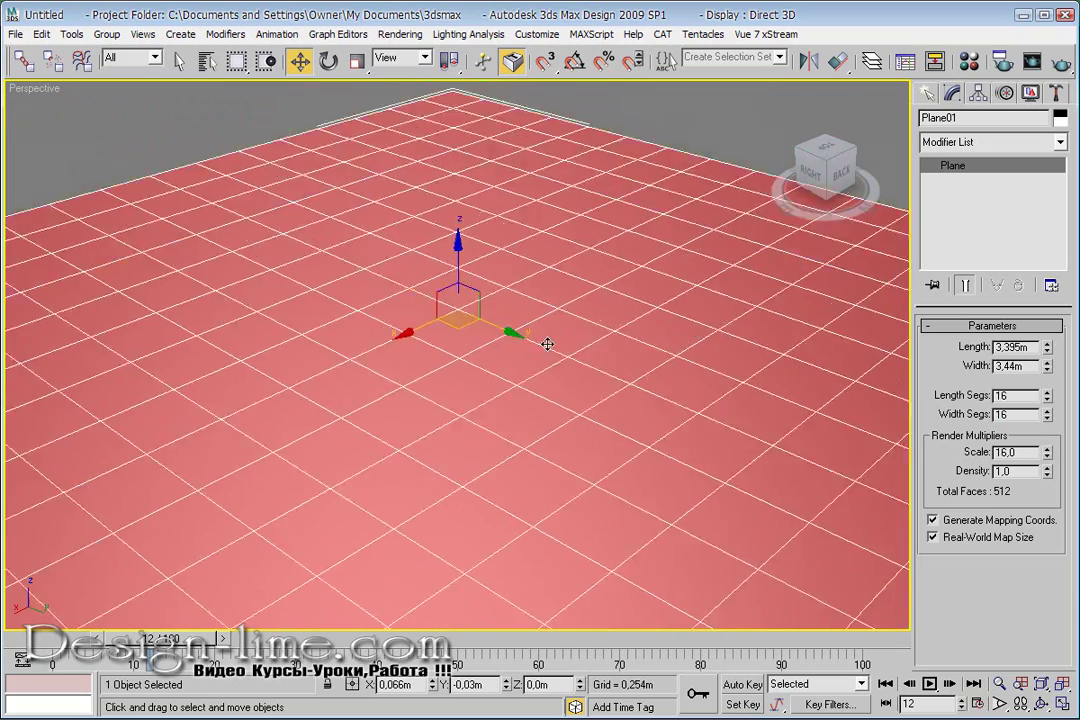
scroll(479, 339, down, 2)
alt+middle_drag(479, 339, 571, 217)
alt+click(577, 226)
click(500, 349)
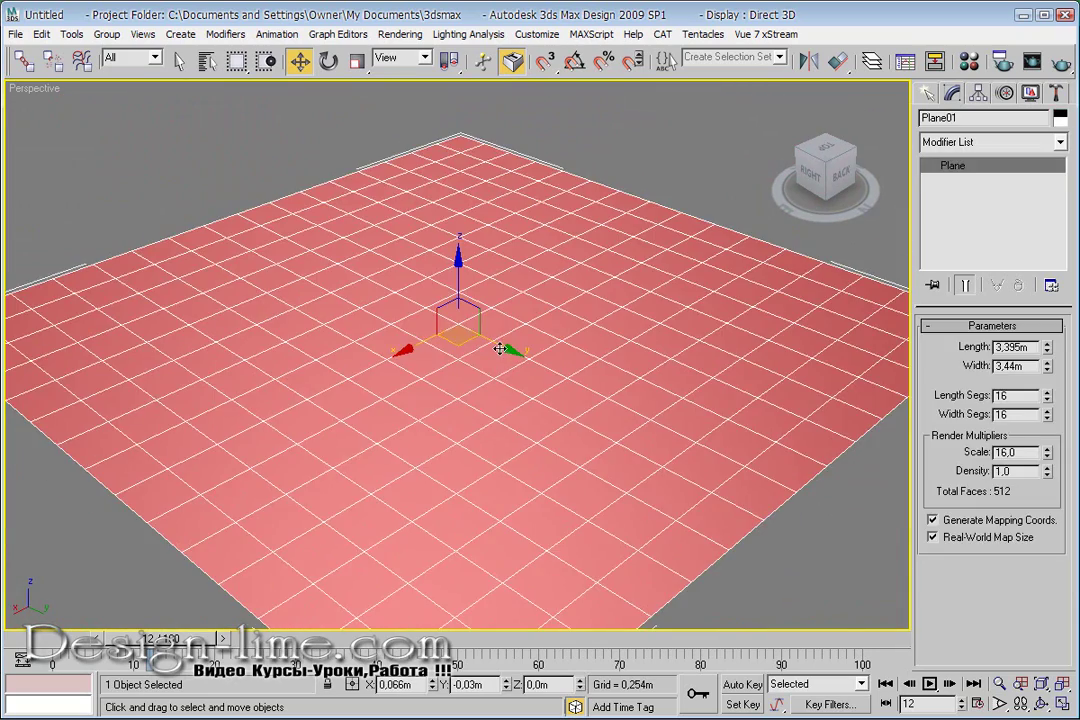
right_click(564, 305)
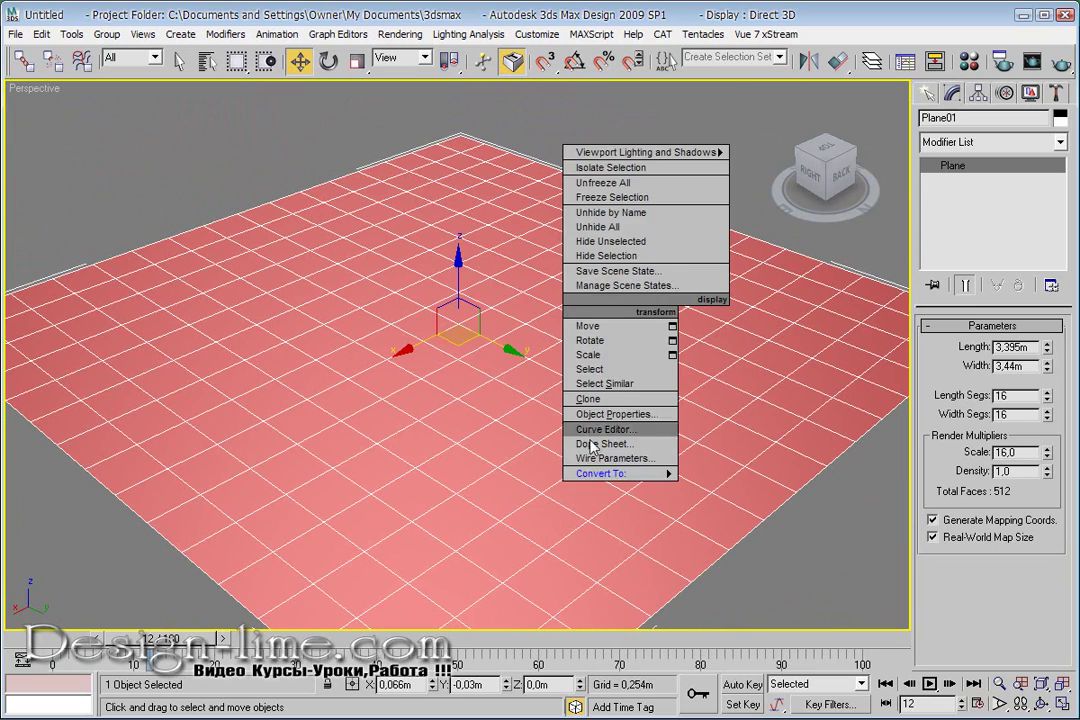
scroll(620, 440, down, 2)
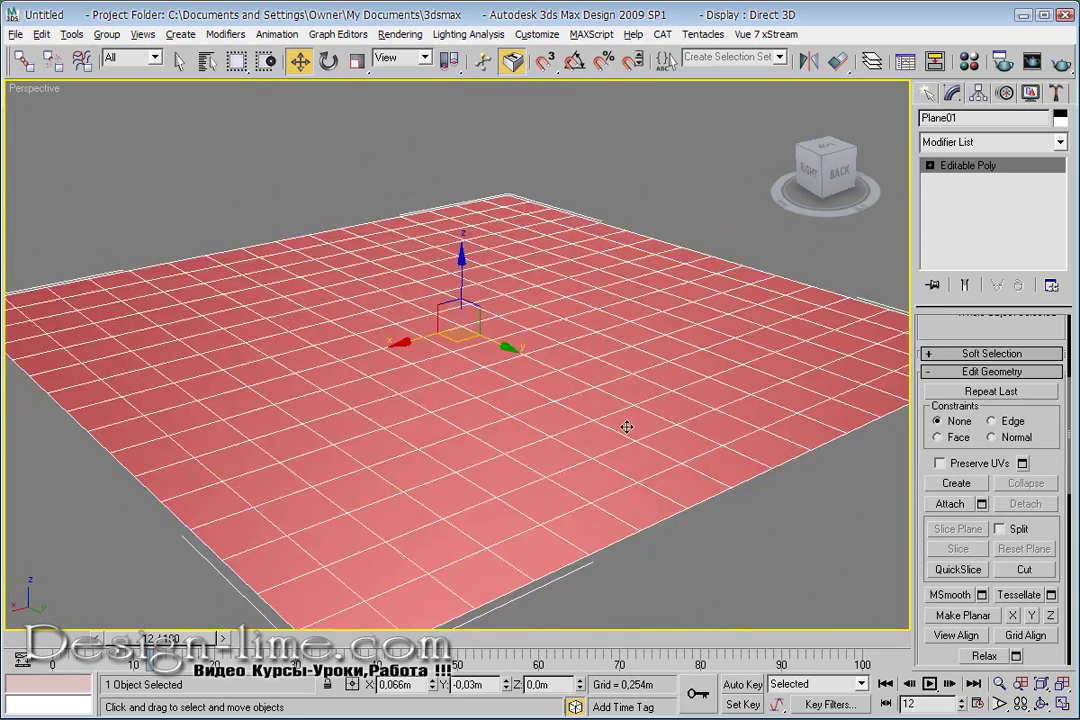
scroll(630, 434, down, 2)
In Vertex mode, select a vertex near the plane's centre and expand Soft Selection
key(1)
alt+middle_drag(445, 411, 477, 381)
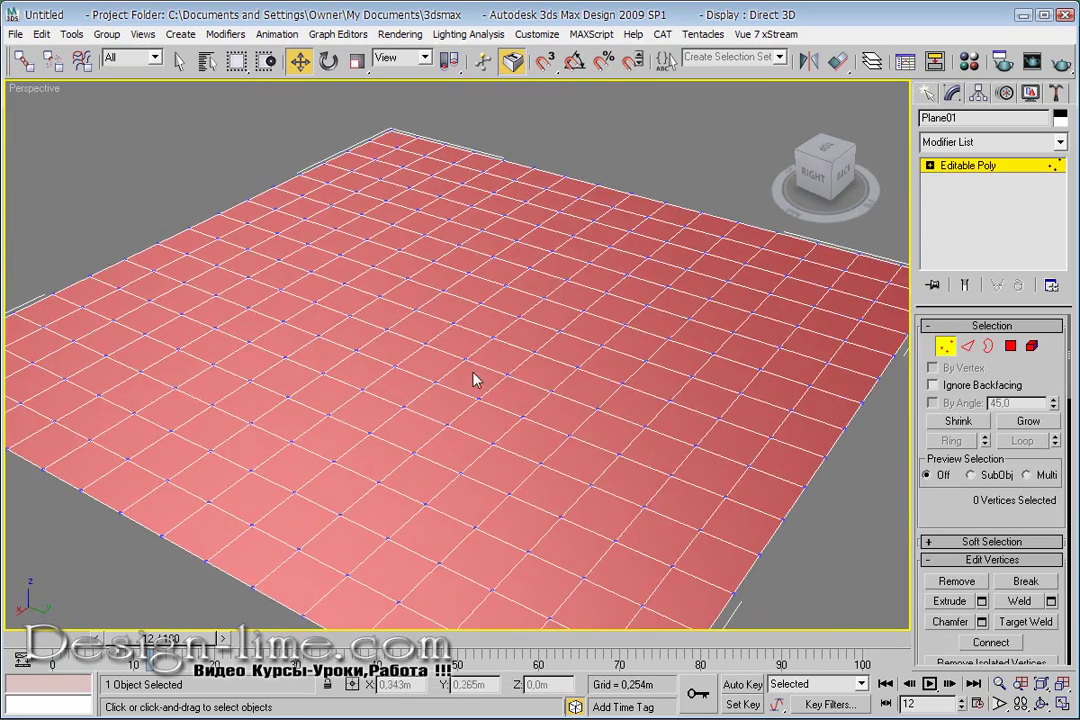
click(465, 356)
scroll(953, 505, down, 2)
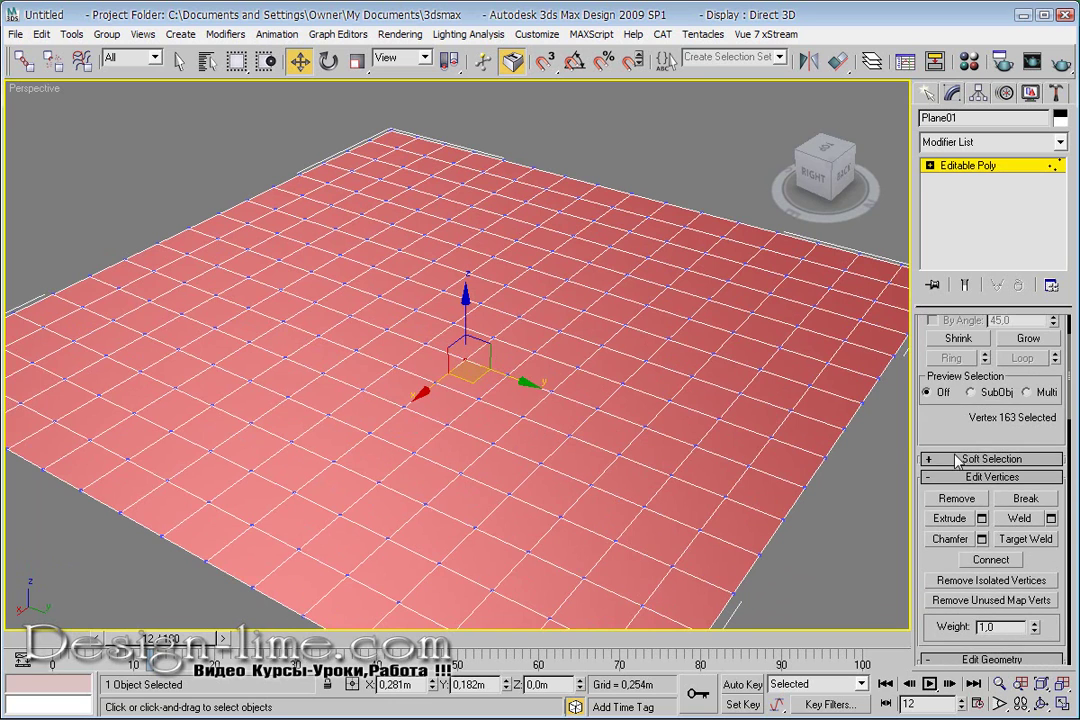
click(929, 459)
Raise the vertex into a test spike, undo it, and enable Use Soft Selection
alt+middle_drag(490, 360, 497, 403)
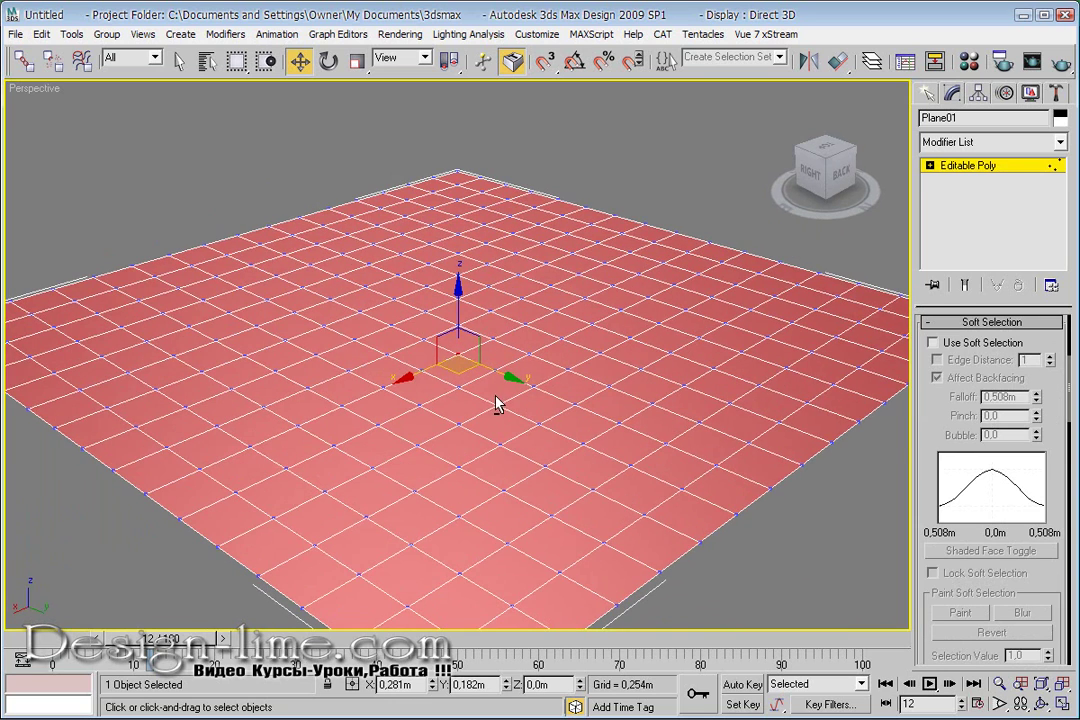
scroll(593, 434, up, 2)
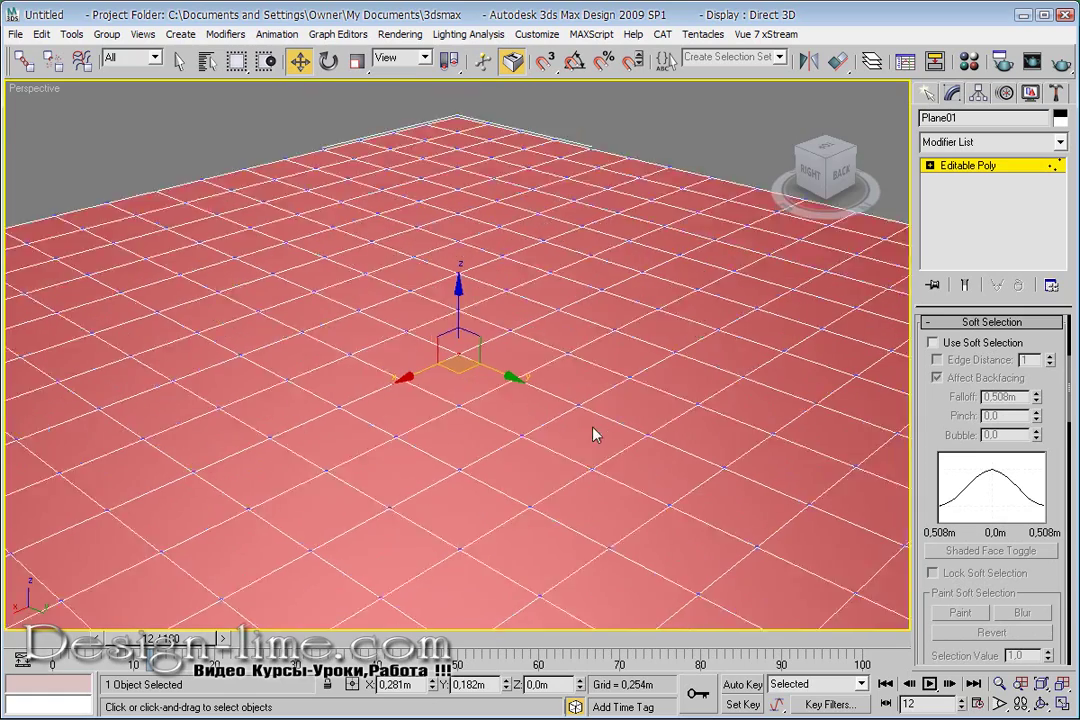
scroll(560, 390, up, 2)
scroll(510, 370, down, 3)
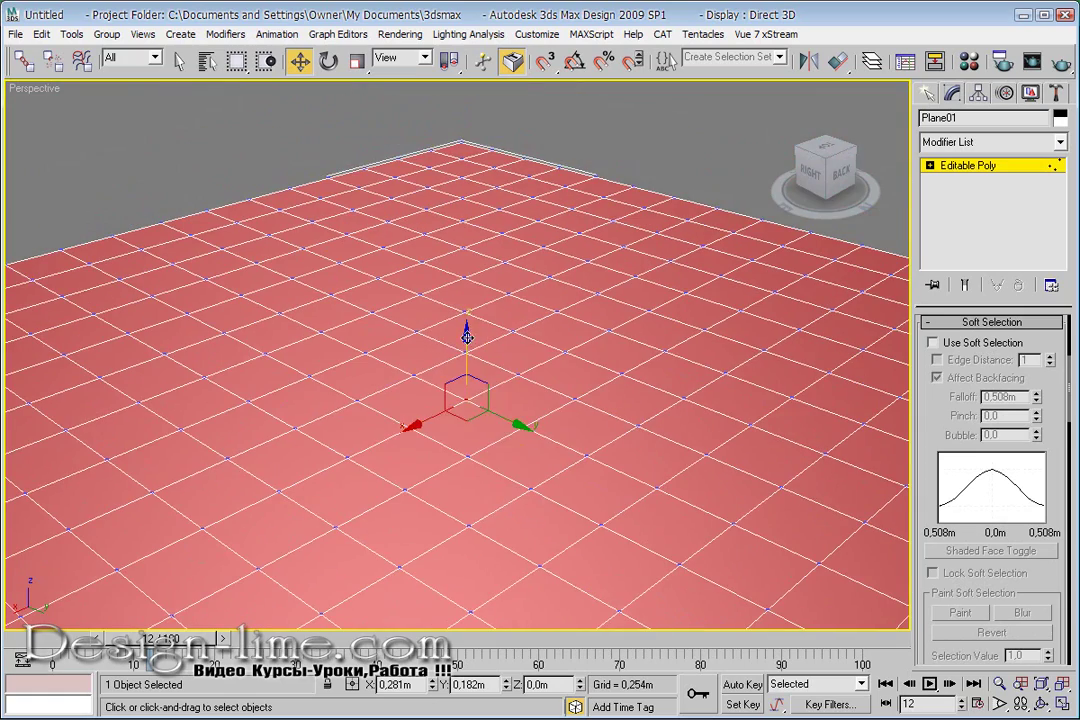
drag(466, 350, 528, 332)
mouse_move(528, 332)
alt+middle_down()
mouse_move(429, 309)
mouse_move(561, 333)
alt+middle_up()
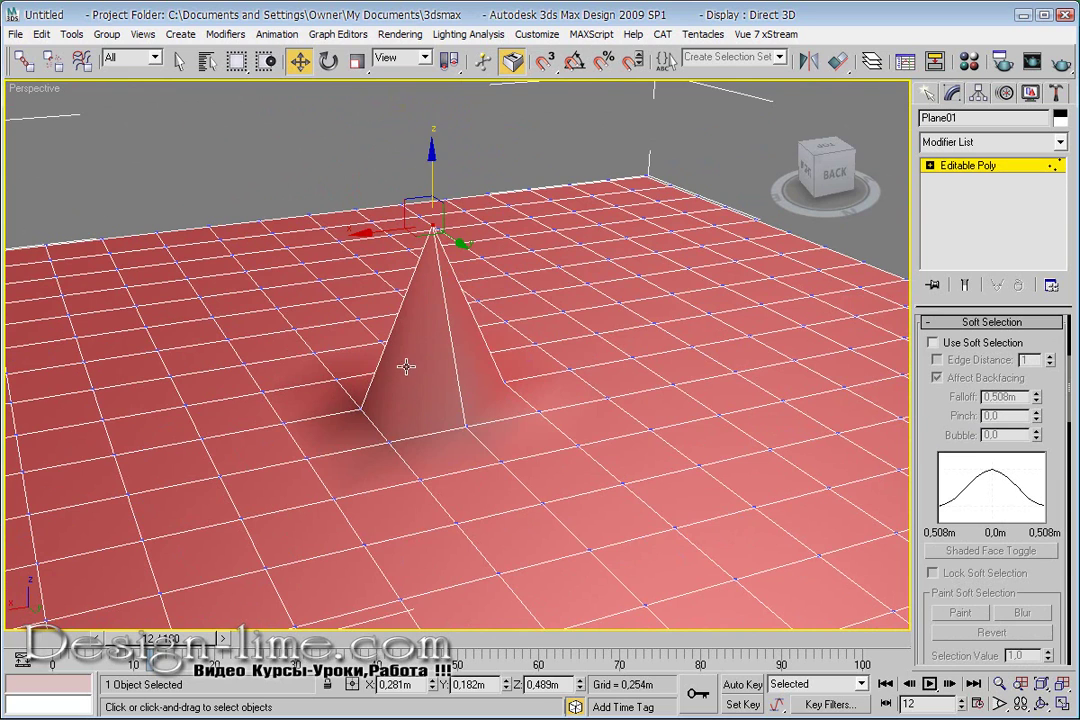
key(ctrl+z)
click(934, 343)
Widen the soft-selection falloff, raise a vertex into a soft hill, and lift the bump higher
mouse_move(434, 511)
alt+middle_down()
mouse_move(345, 504)
mouse_move(458, 374)
alt+middle_up()
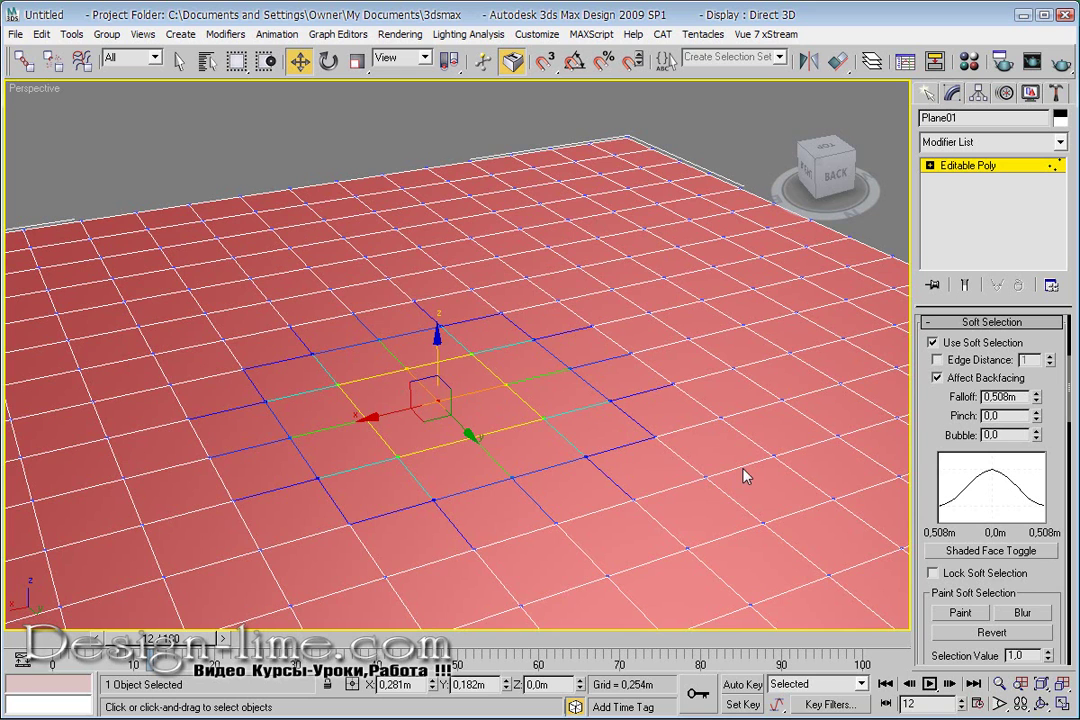
mouse_move(1038, 400)
mouse_down()
mouse_move(1047, 288)
mouse_move(1047, 305)
mouse_up()
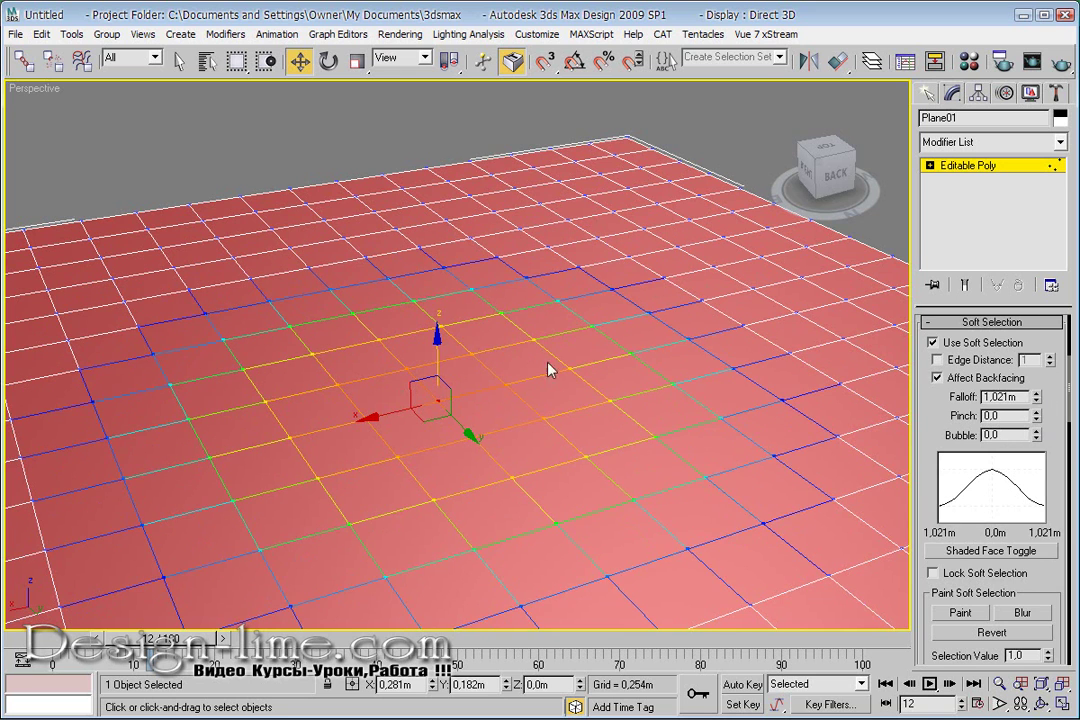
drag(450, 347, 554, 342)
mouse_move(554, 342)
alt+middle_down()
mouse_move(455, 329)
mouse_move(508, 352)
mouse_move(501, 318)
alt+middle_up()
click(489, 379)
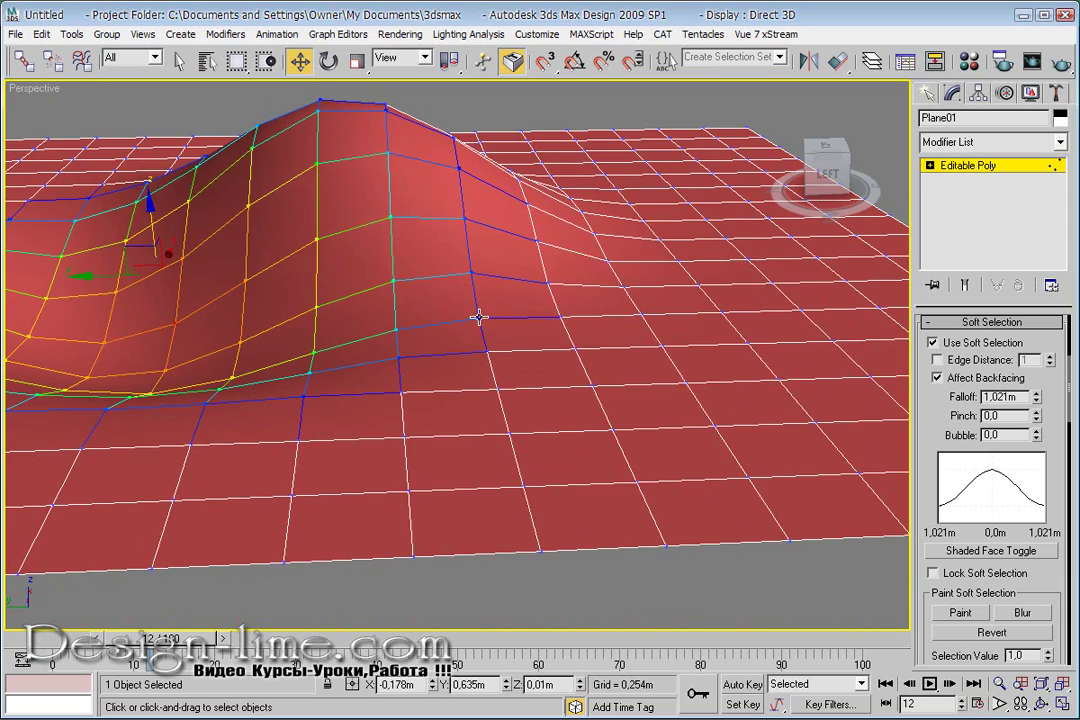
click(478, 317)
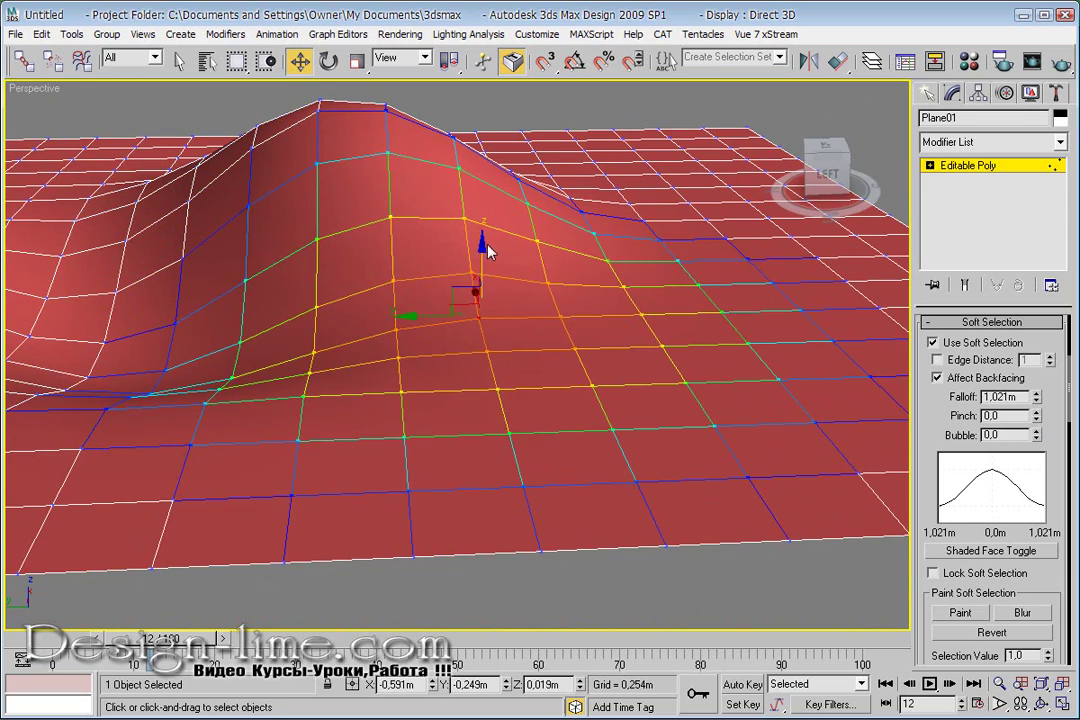
drag(482, 241, 495, 153)
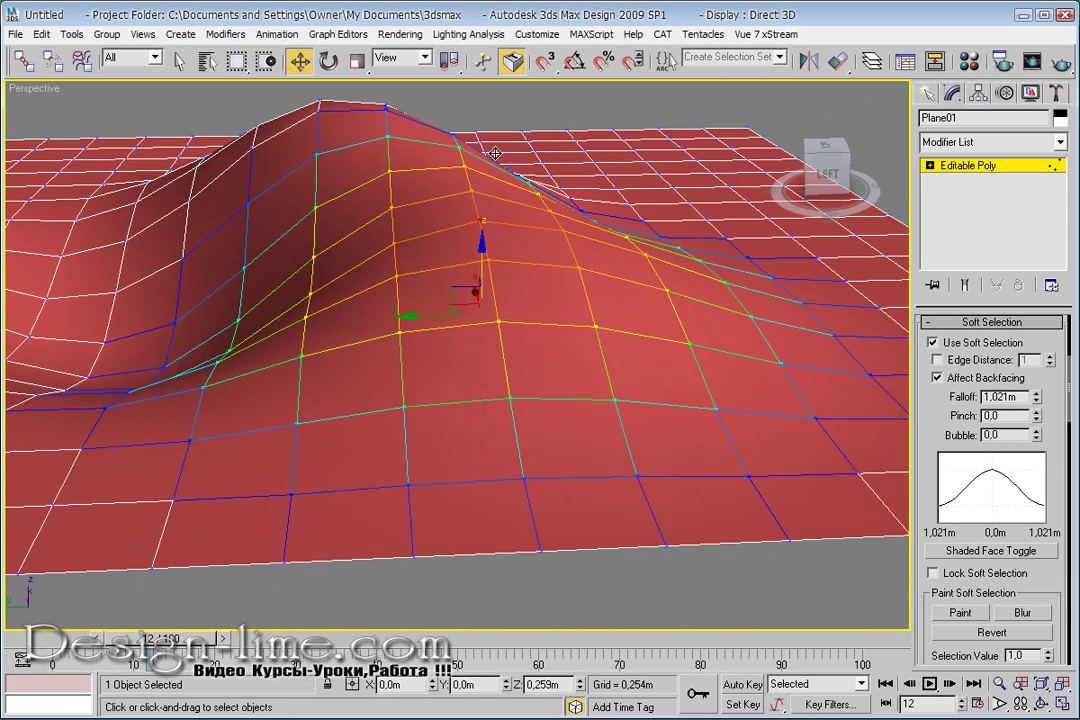
alt+middle_drag(495, 153, 490, 190)
Push a central vertex down into a dip and pull a vertex right of the bump into a ridge
click(490, 193)
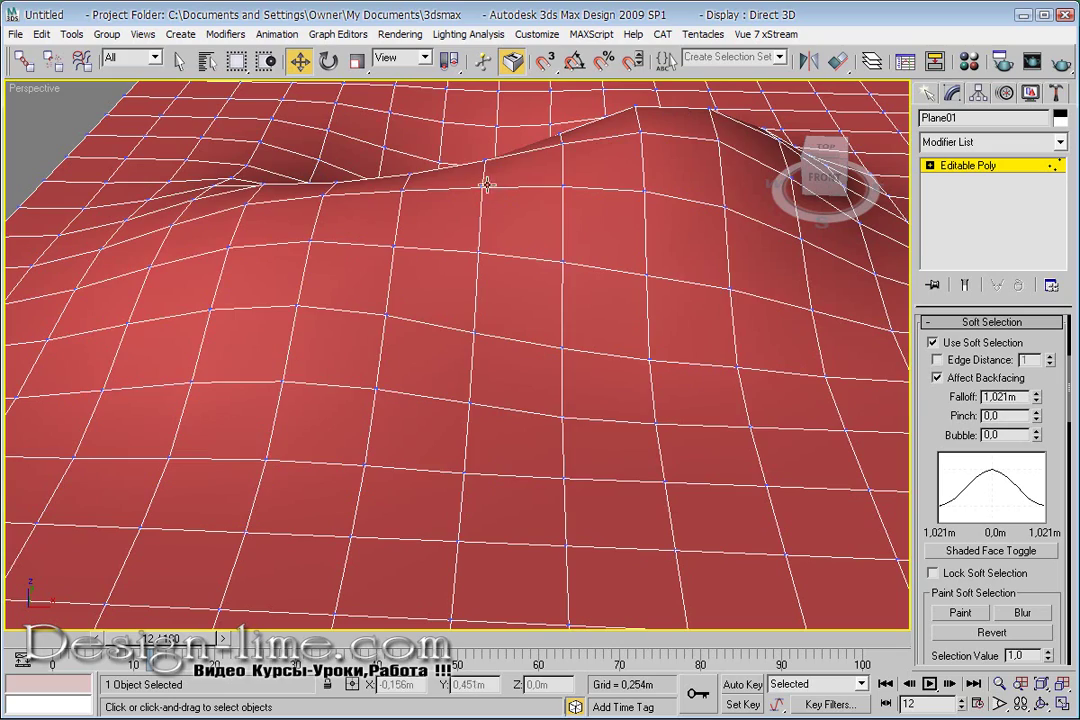
click(487, 185)
drag(485, 178, 499, 248)
mouse_move(499, 248)
alt+middle_down()
mouse_move(697, 333)
mouse_move(530, 375)
alt+middle_up()
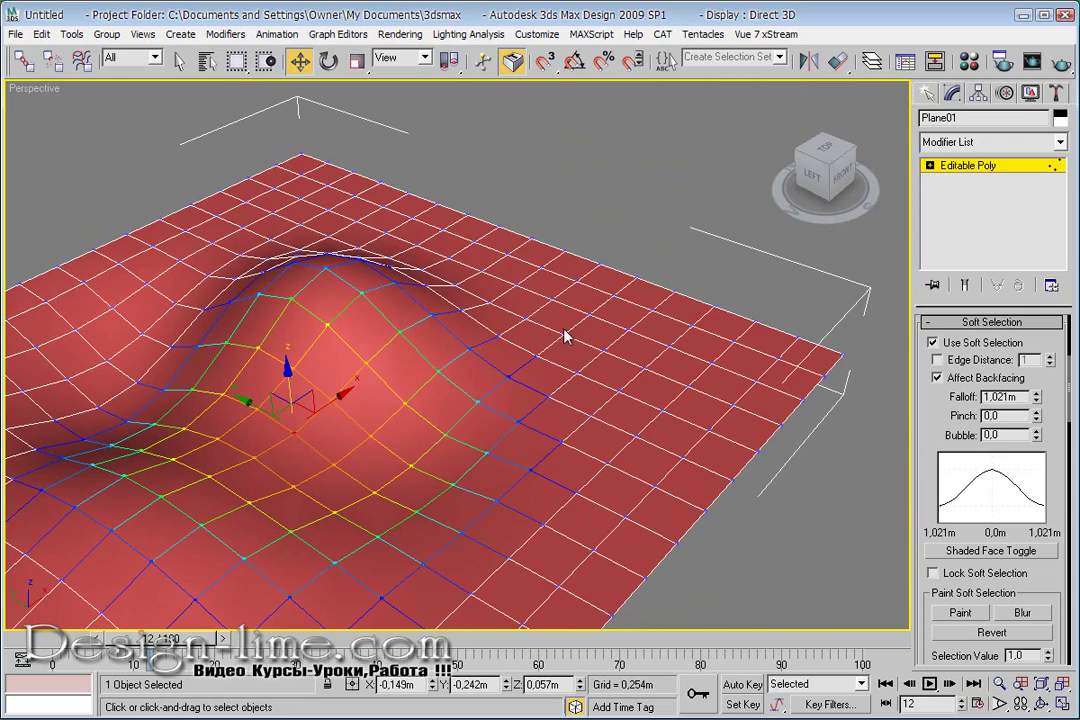
click(565, 337)
click(559, 243)
mouse_move(605, 361)
alt+middle_down()
mouse_move(535, 369)
mouse_move(591, 300)
alt+middle_up()
drag(619, 284, 610, 224)
mouse_move(610, 224)
alt+middle_down()
mouse_move(340, 352)
mouse_move(441, 330)
alt+middle_up()
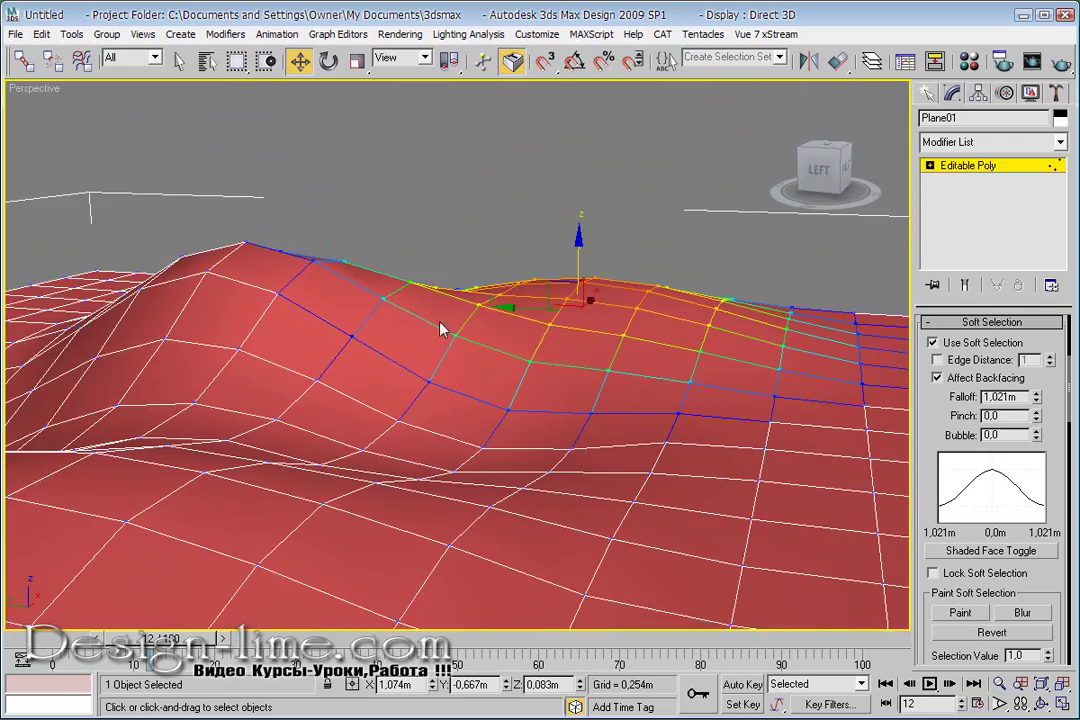
alt+middle_drag(503, 307, 513, 301)
drag(513, 301, 530, 309)
mouse_move(530, 309)
alt+middle_down()
mouse_move(549, 376)
mouse_move(575, 385)
alt+middle_up()
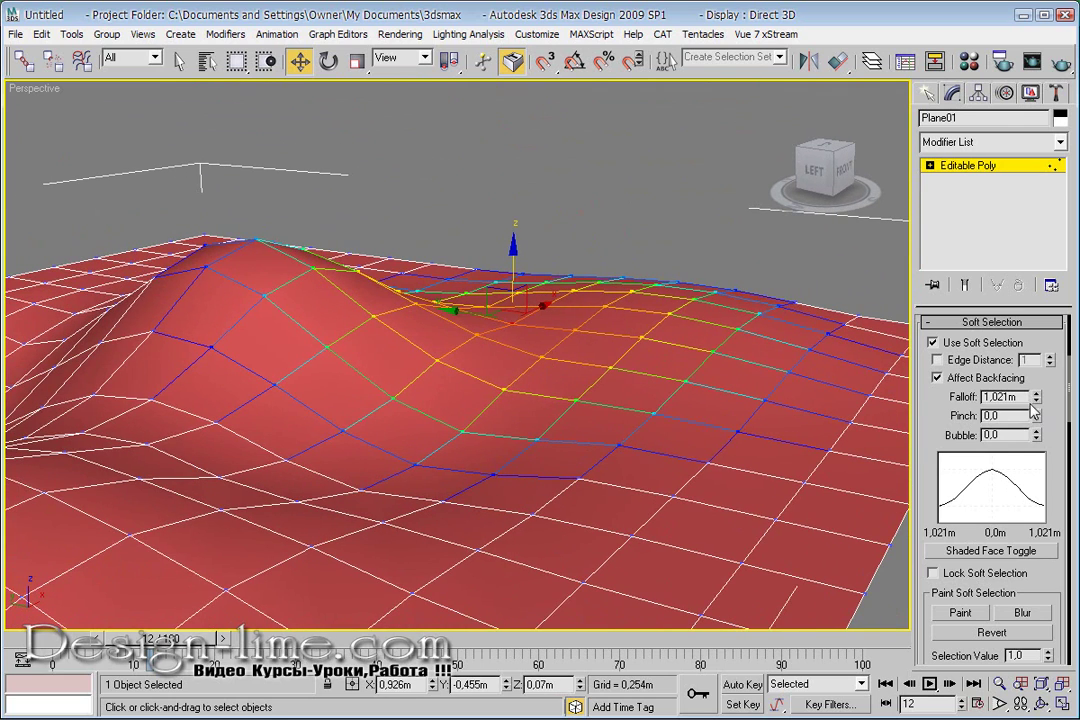
Shrink falloff to 0.408m for a narrow dip, then widen to 0.919m and deepen it
drag(1037, 398, 1037, 412)
drag(513, 254, 511, 313)
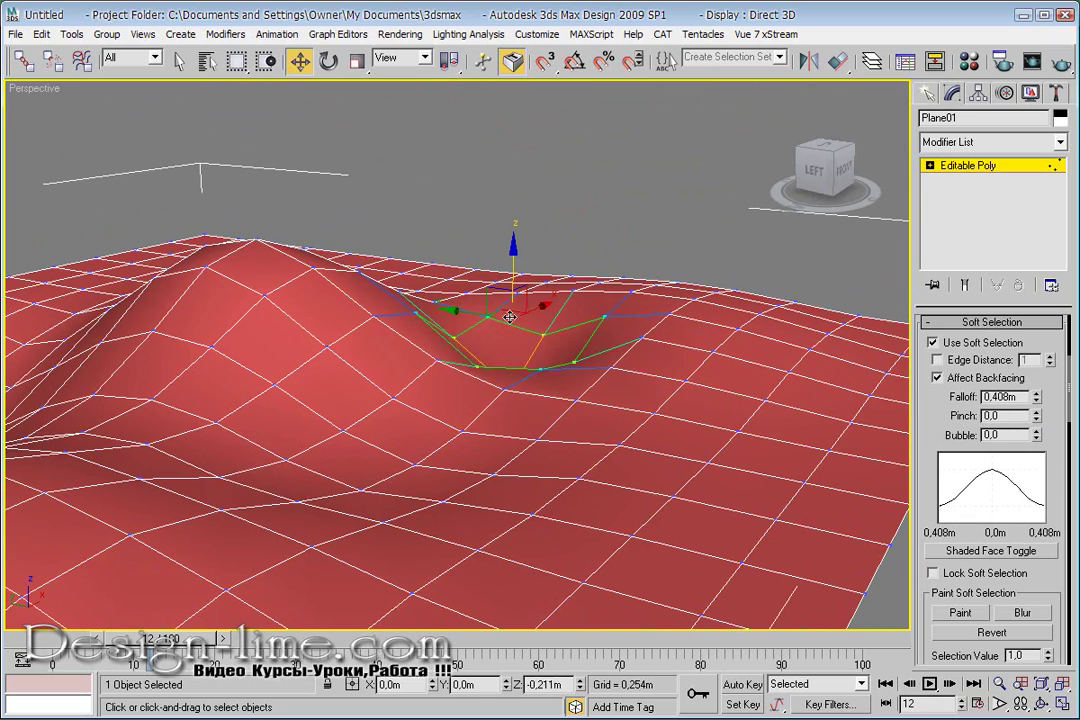
mouse_move(511, 313)
alt+middle_down()
mouse_move(535, 366)
mouse_move(620, 352)
alt+middle_up()
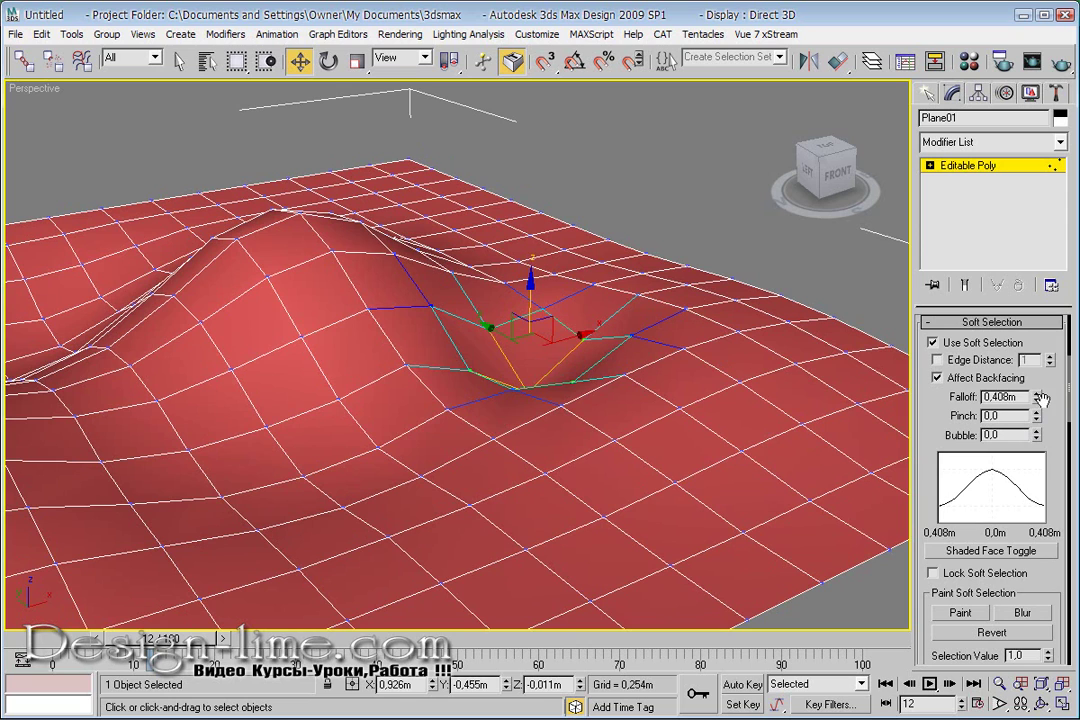
drag(1037, 398, 1037, 385)
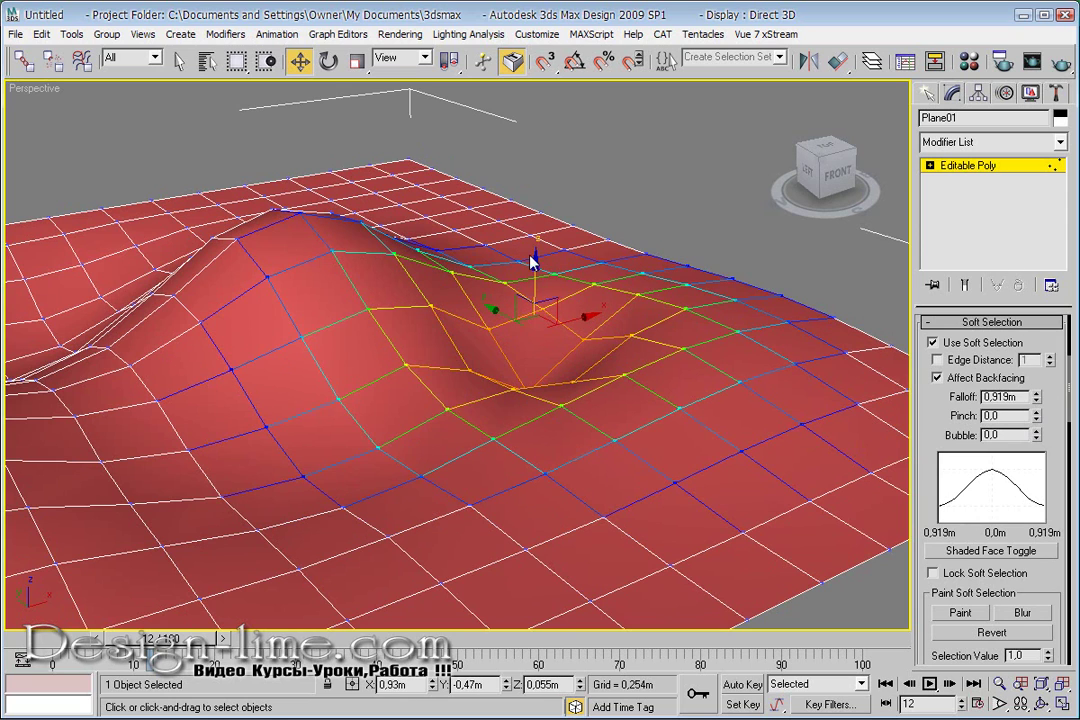
drag(534, 257, 542, 325)
alt+middle_drag(542, 325, 660, 368)
Widen falloff to 1.14m, raise a broad bump, then undo it
drag(1037, 398, 1037, 388)
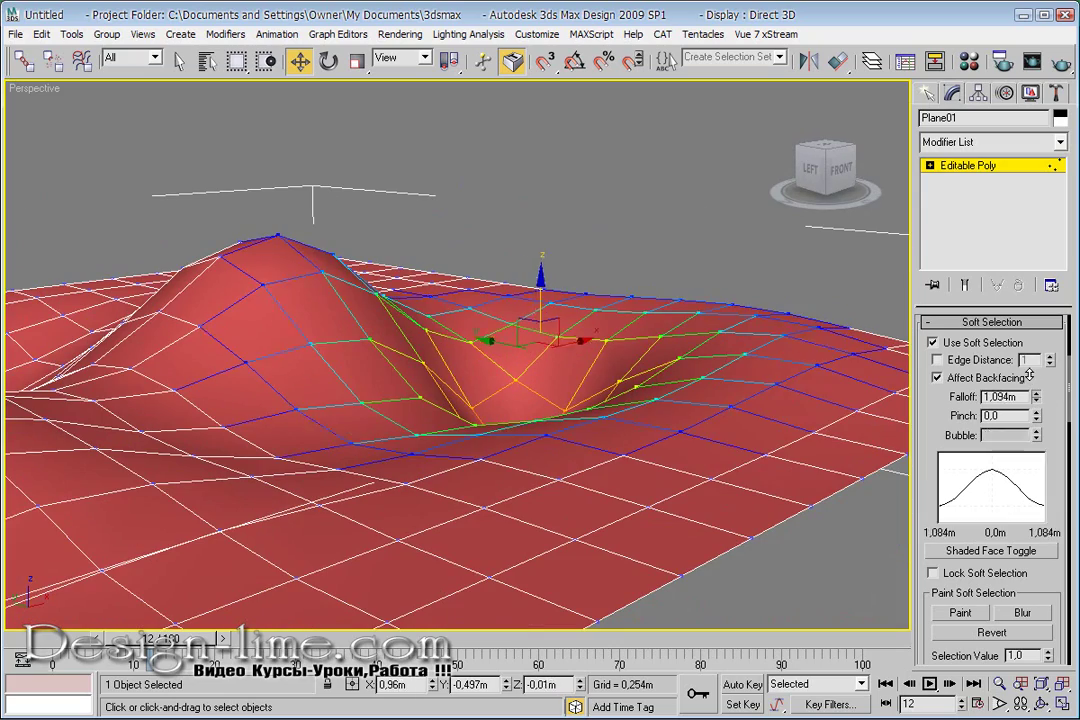
drag(530, 277, 530, 225)
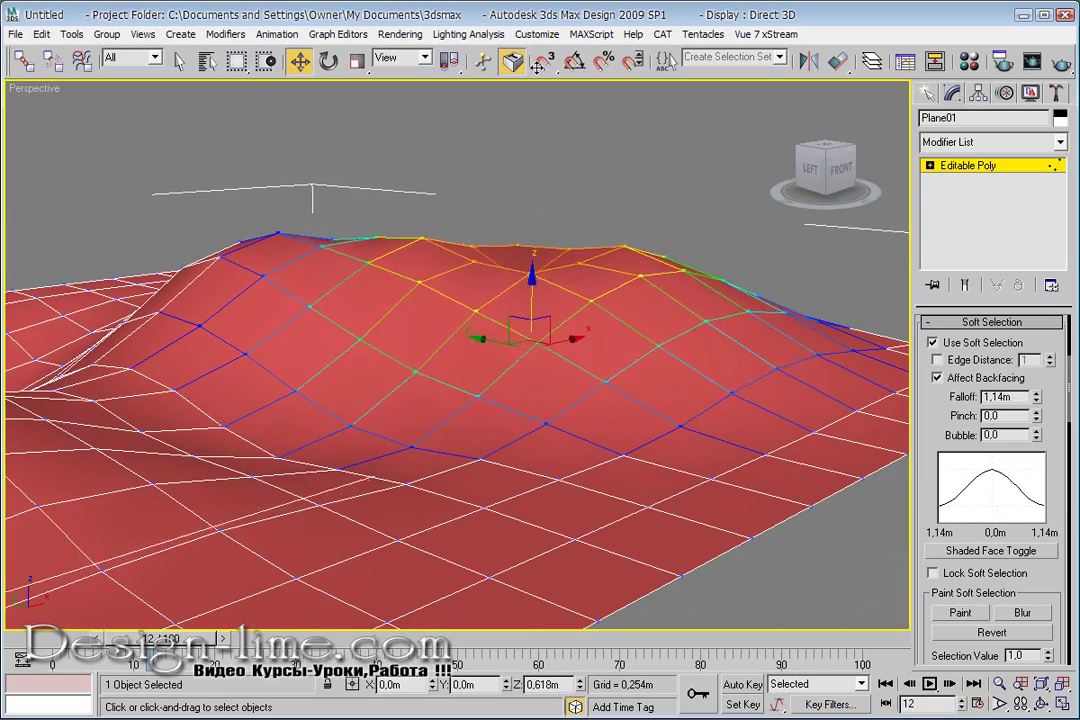
mouse_move(350, 206)
alt+middle_down()
mouse_move(362, 236)
mouse_move(357, 272)
mouse_move(513, 241)
alt+middle_up()
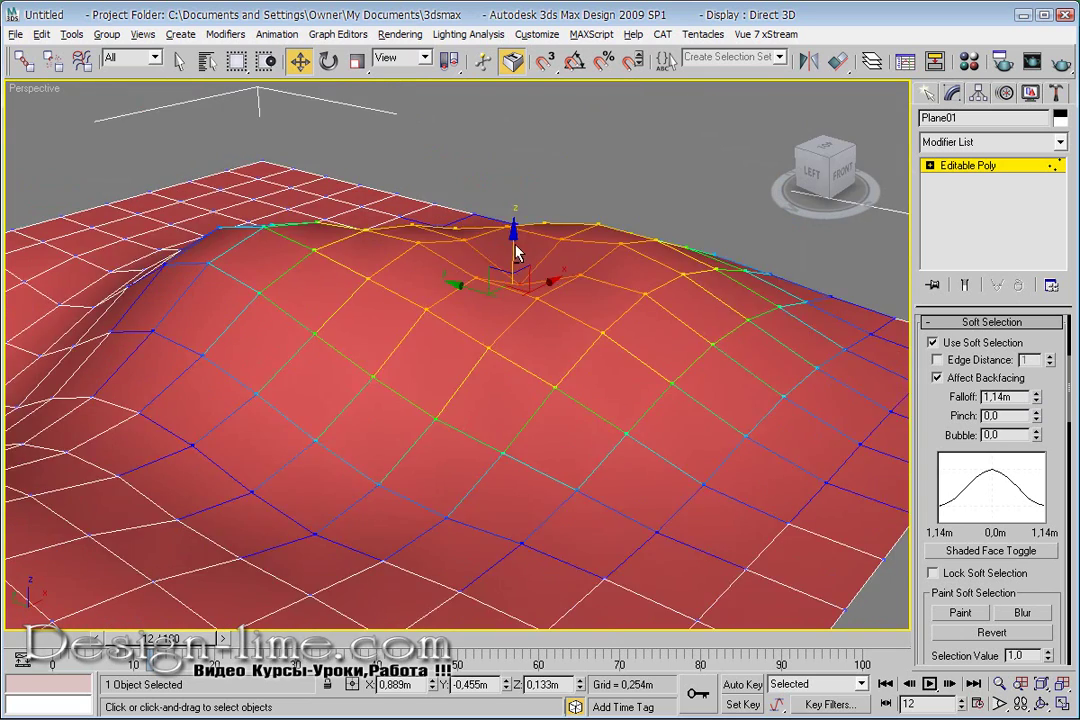
key(ctrl+z)
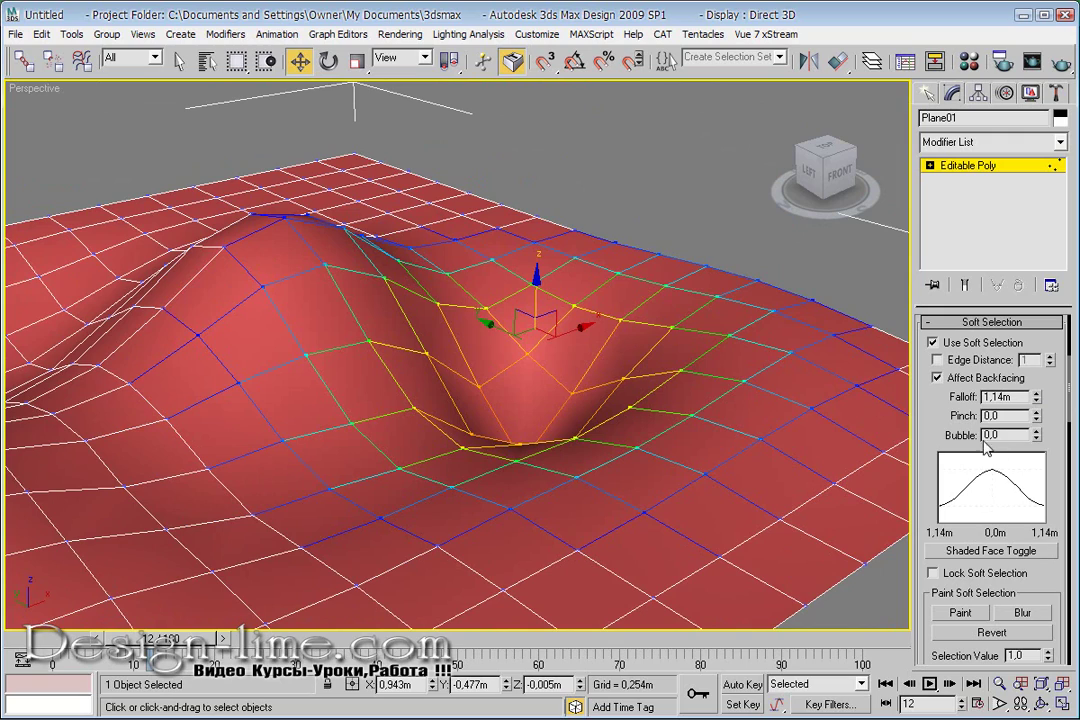
Pull back to view the whole plane and undo the sculpting edits until it is flat
mouse_move(190, 383)
alt+middle_down()
mouse_move(251, 417)
mouse_move(258, 369)
alt+middle_up()
alt+middle_drag(366, 368, 506, 312)
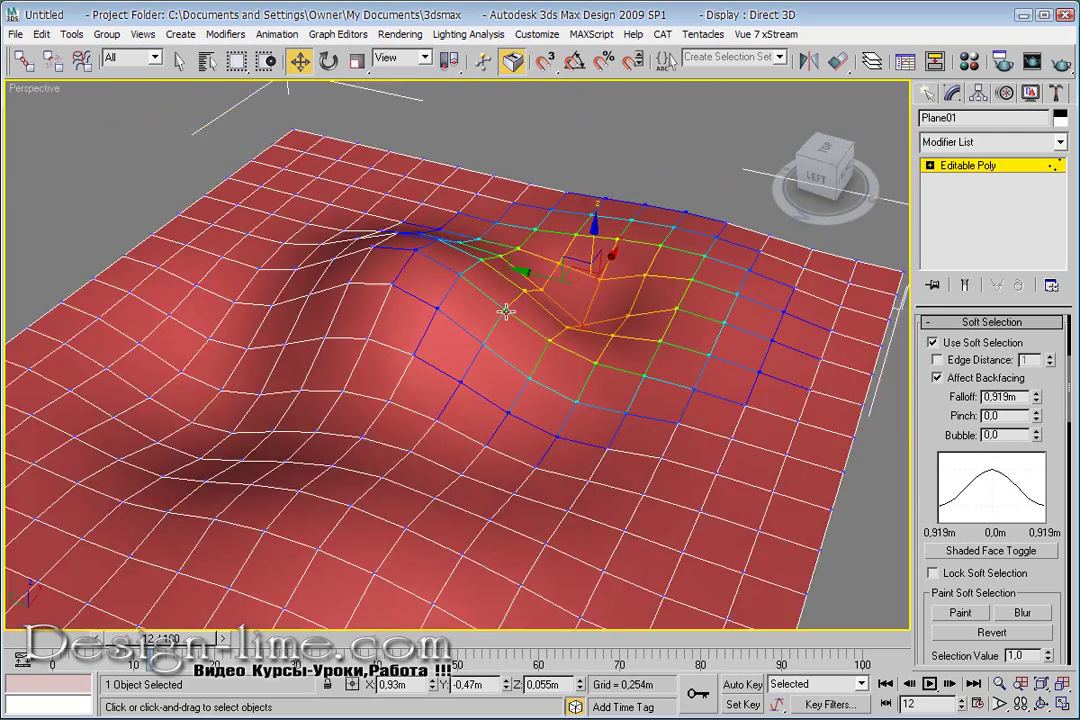
scroll(351, 504, down, 3)
mouse_move(351, 504)
alt+middle_down()
mouse_move(504, 342)
mouse_move(446, 313)
mouse_move(544, 502)
alt+middle_up()
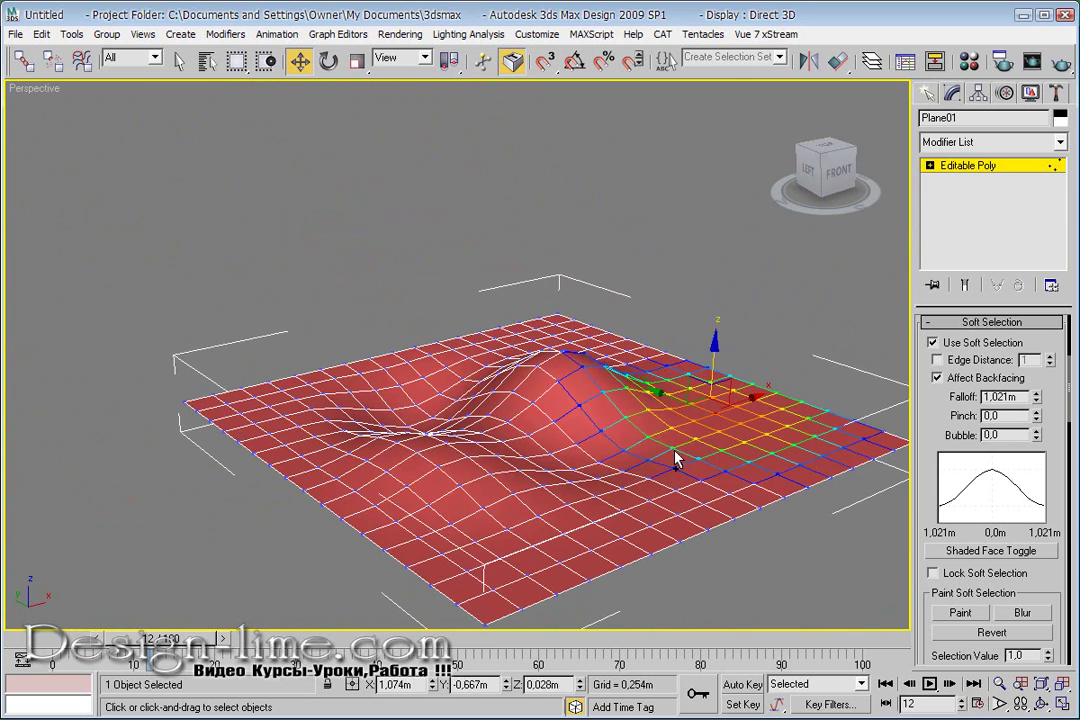
key(ctrl+z)
key(ctrl+z)
key(ctrl+z)
key(ctrl+z)
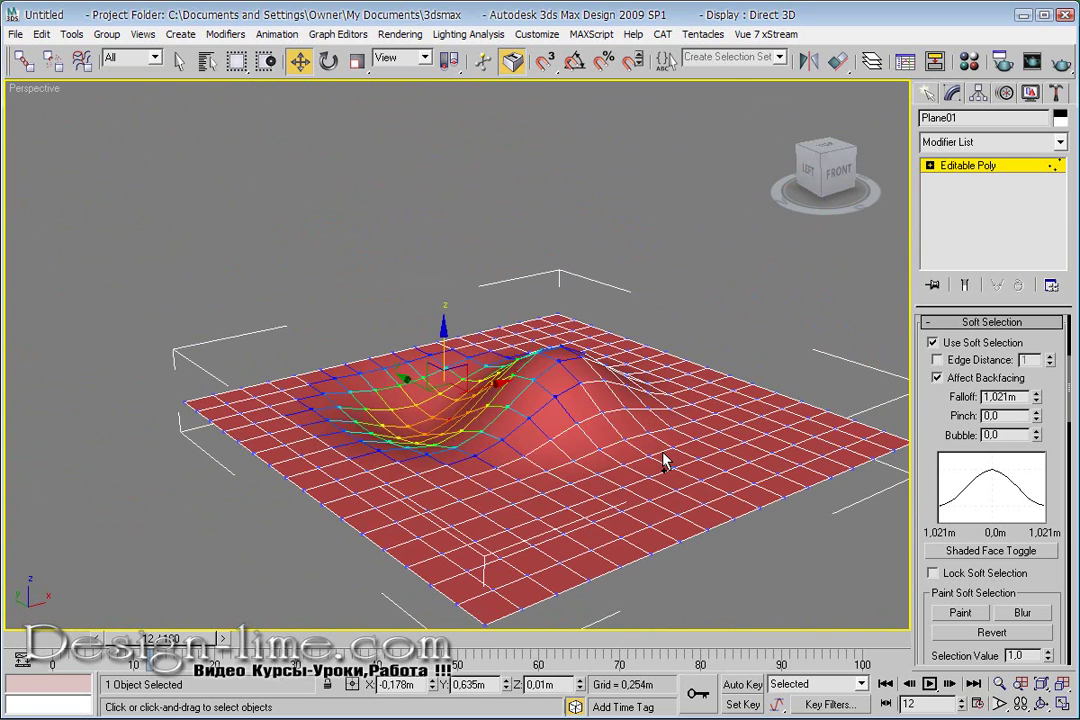
key(ctrl+z)
key(ctrl+z)
key(ctrl+z)
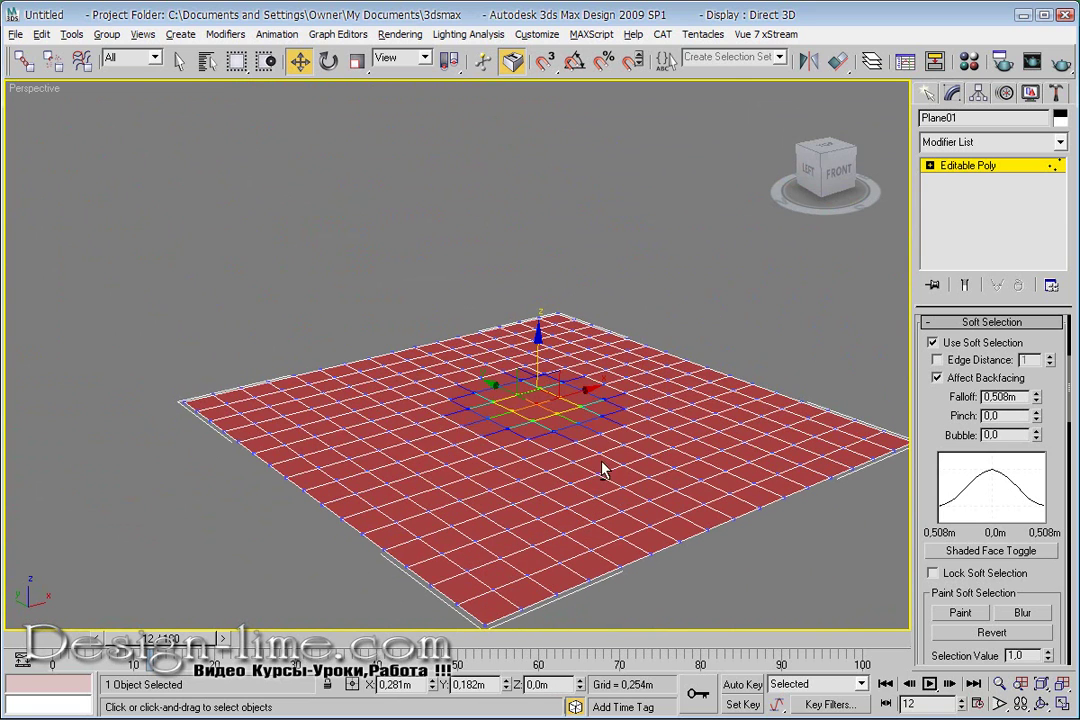
Test-raise a peak, set falloff to 0.772m, and test a dome, undoing each
scroll(605, 470, up, 5)
scroll(605, 460, down, 5)
scroll(520, 330, up, 4)
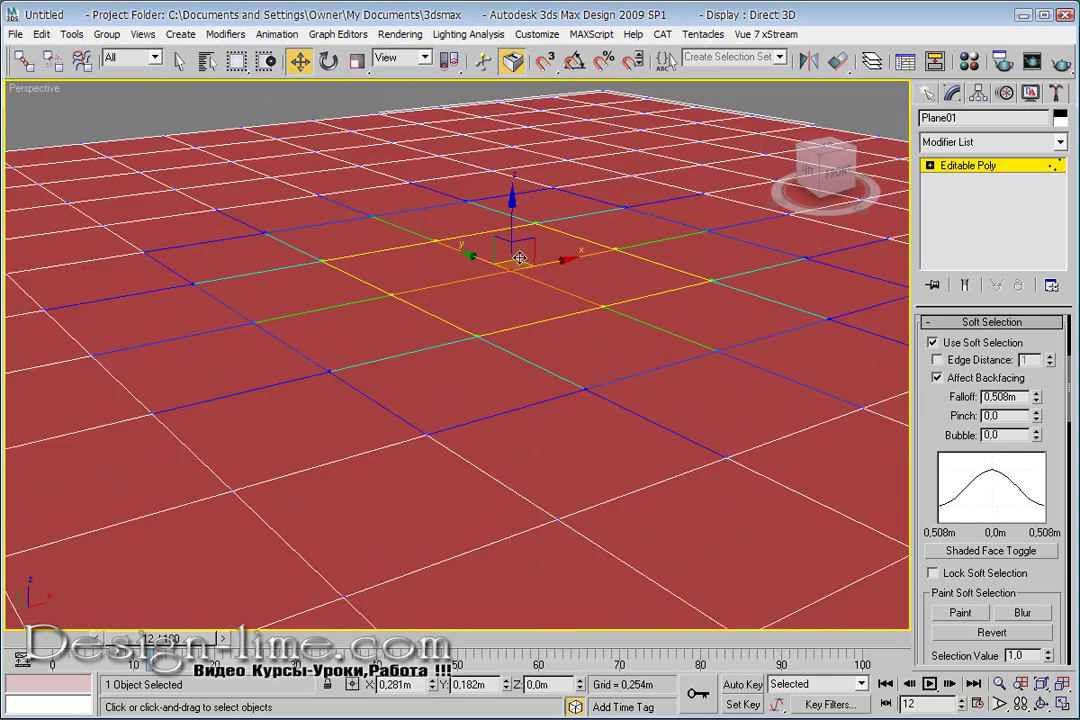
alt+middle_drag(545, 330, 547, 300)
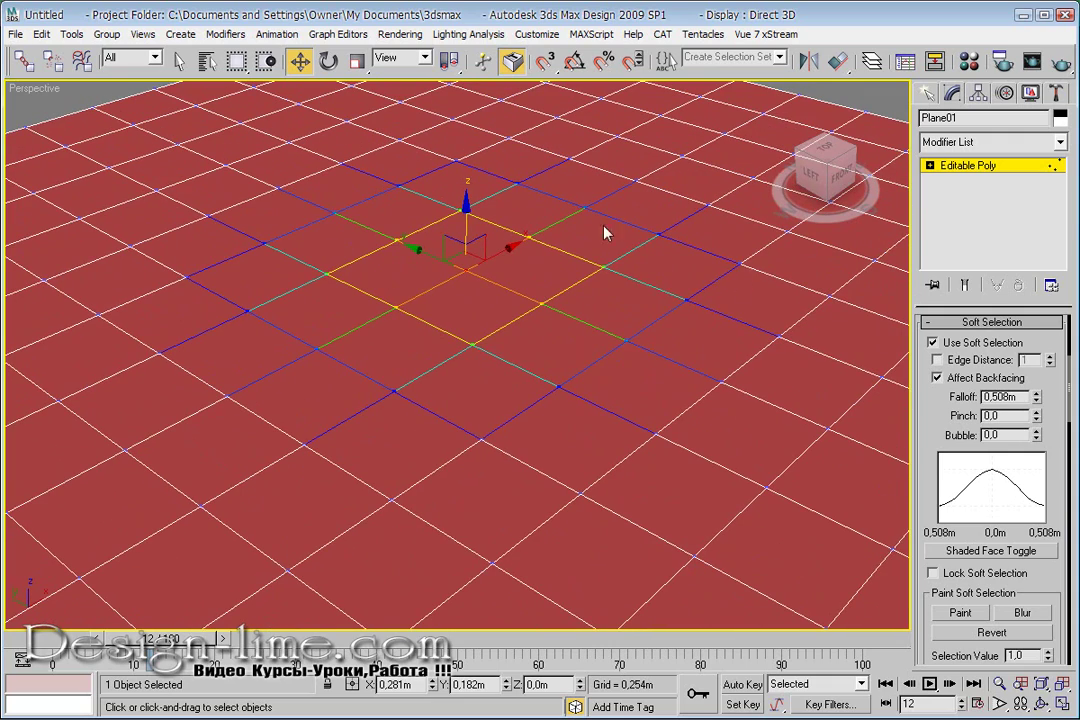
drag(466, 206, 466, 100)
key(ctrl+z)
drag(1037, 400, 1037, 395)
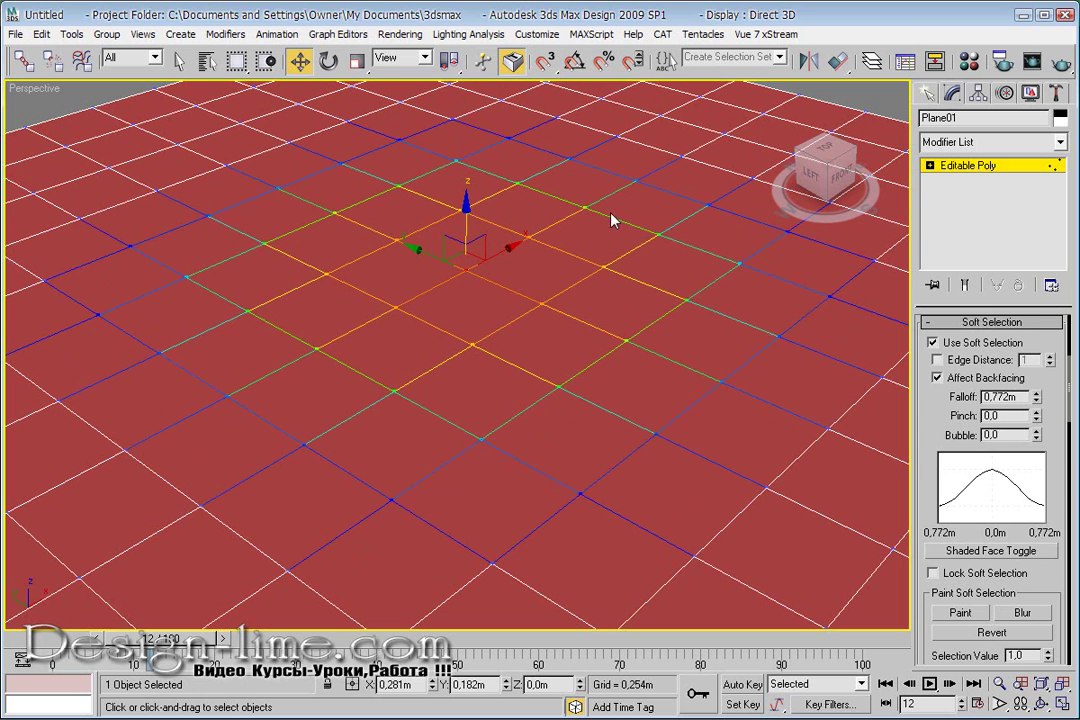
drag(466, 207, 466, 116)
key(ctrl+z)
Set Bubble to -1.32, raise a bubble-shaped dome to inspect, then undo it
drag(1037, 442, 1041, 556)
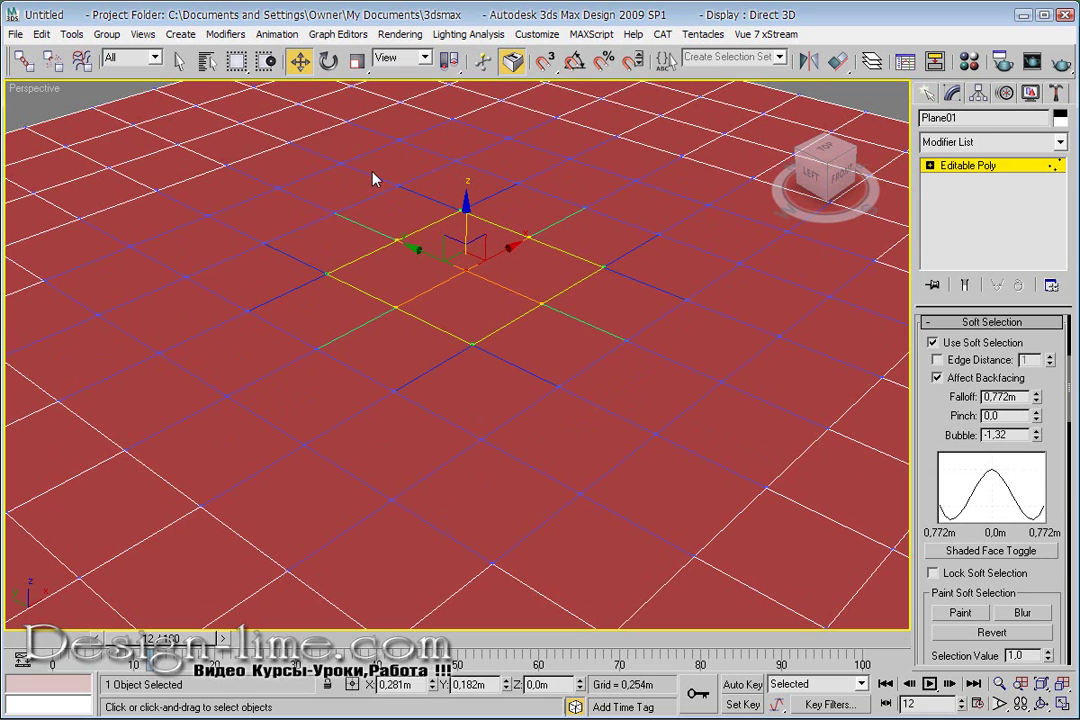
drag(466, 207, 464, 140)
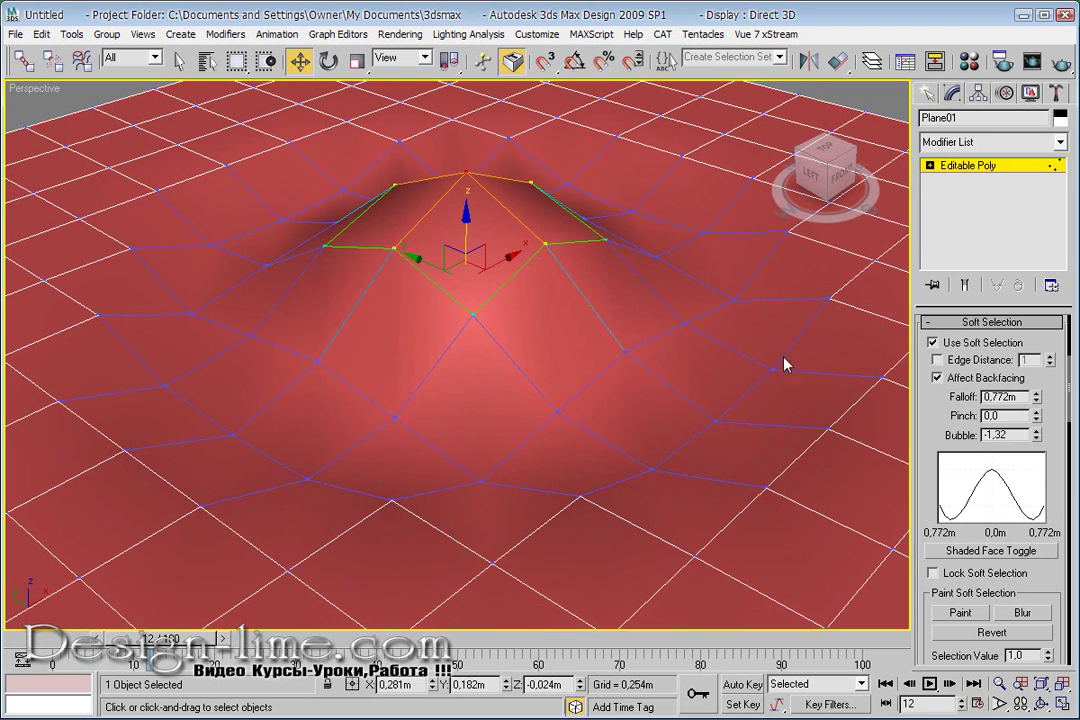
mouse_move(415, 210)
alt+middle_down()
mouse_move(434, 234)
mouse_move(567, 253)
mouse_move(500, 265)
alt+middle_up()
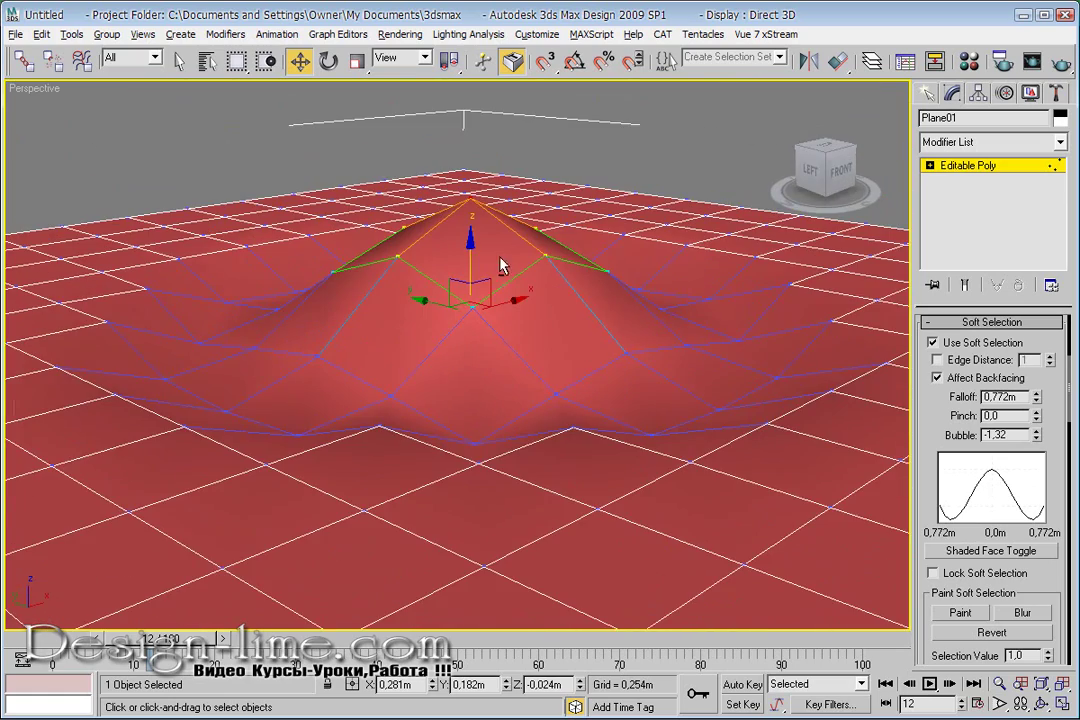
mouse_move(597, 423)
alt+middle_down()
mouse_move(663, 451)
mouse_move(680, 325)
mouse_move(463, 368)
mouse_move(672, 362)
mouse_move(615, 378)
mouse_move(640, 370)
alt+middle_up()
key(ctrl+z)
key(ctrl+z)
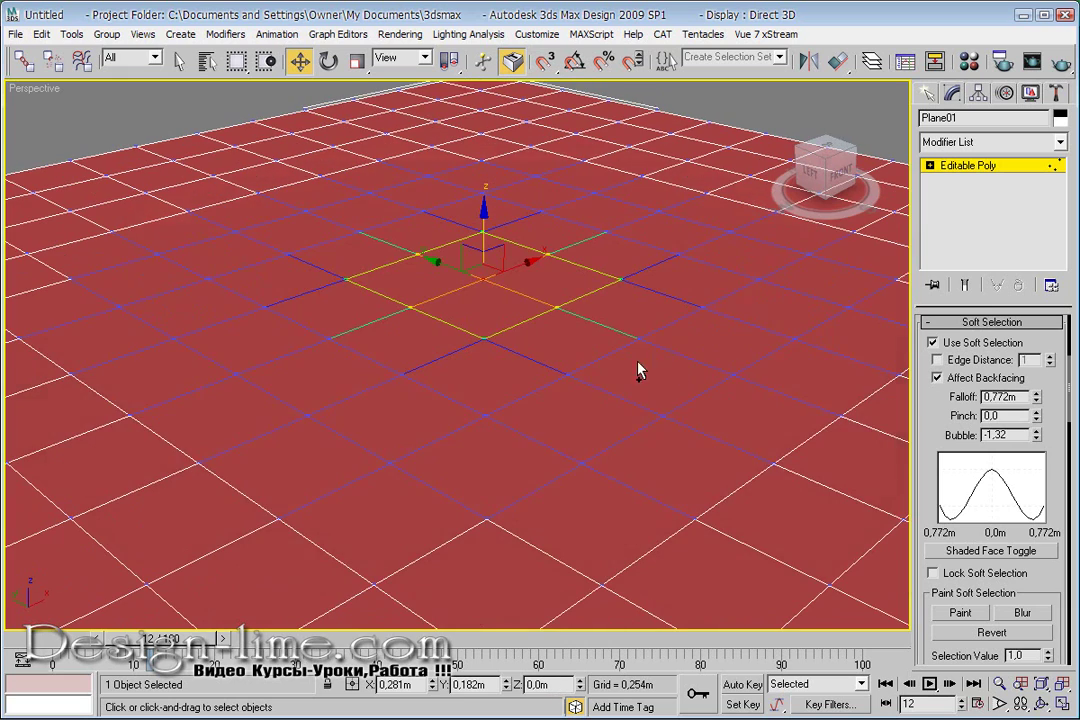
Reset the soft-selection Bubble value to 0
mouse_move(573, 385)
alt+middle_down()
mouse_move(608, 415)
mouse_move(1072, 455)
alt+middle_up()
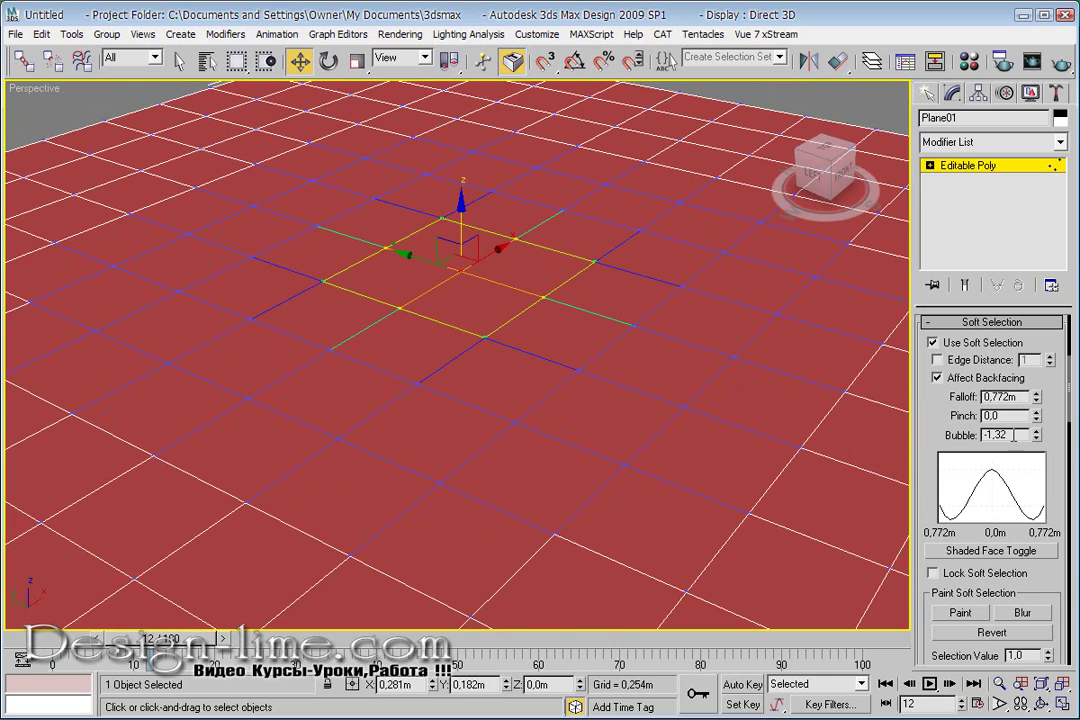
mouse_move(480, 314)
alt+middle_down()
mouse_move(535, 398)
mouse_move(582, 416)
alt+middle_up()
scroll(579, 414, down, 2)
scroll(579, 413, down, 2)
scroll(570, 395, down, 2)
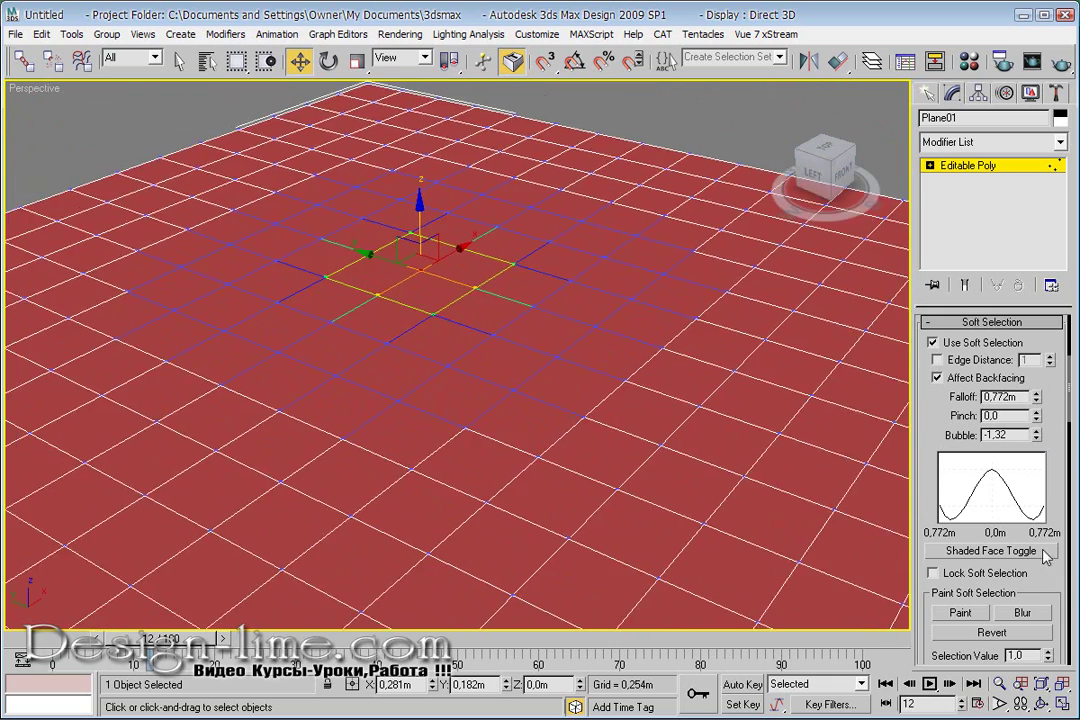
double_click(1018, 437)
text(0)
key(Return)
scroll(571, 287, down, 2)
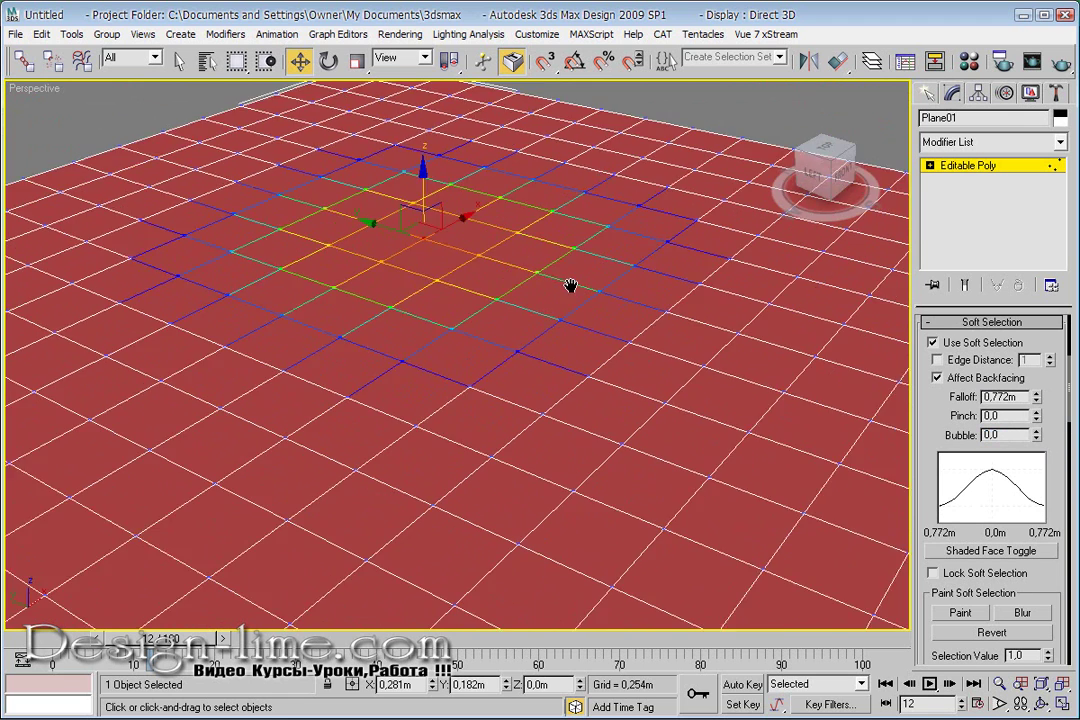
scroll(577, 341, down, 2)
Select a central vertex, enlarge falloff to 1.127m, and raise it into a hill
click(479, 405)
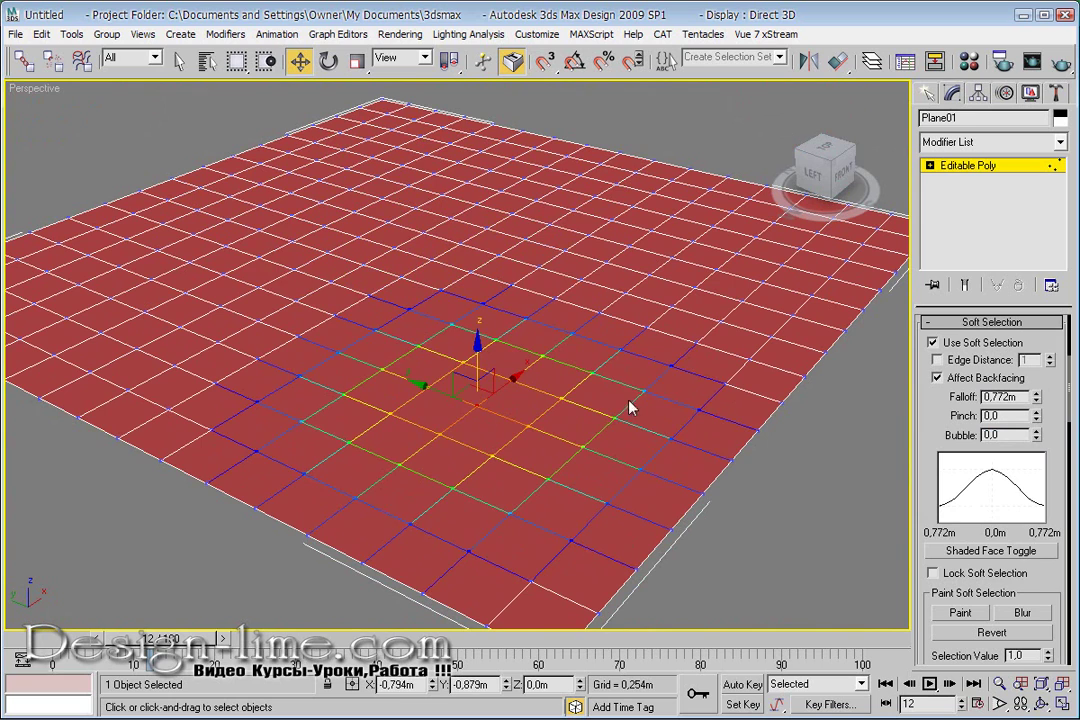
drag(1037, 400, 1037, 370)
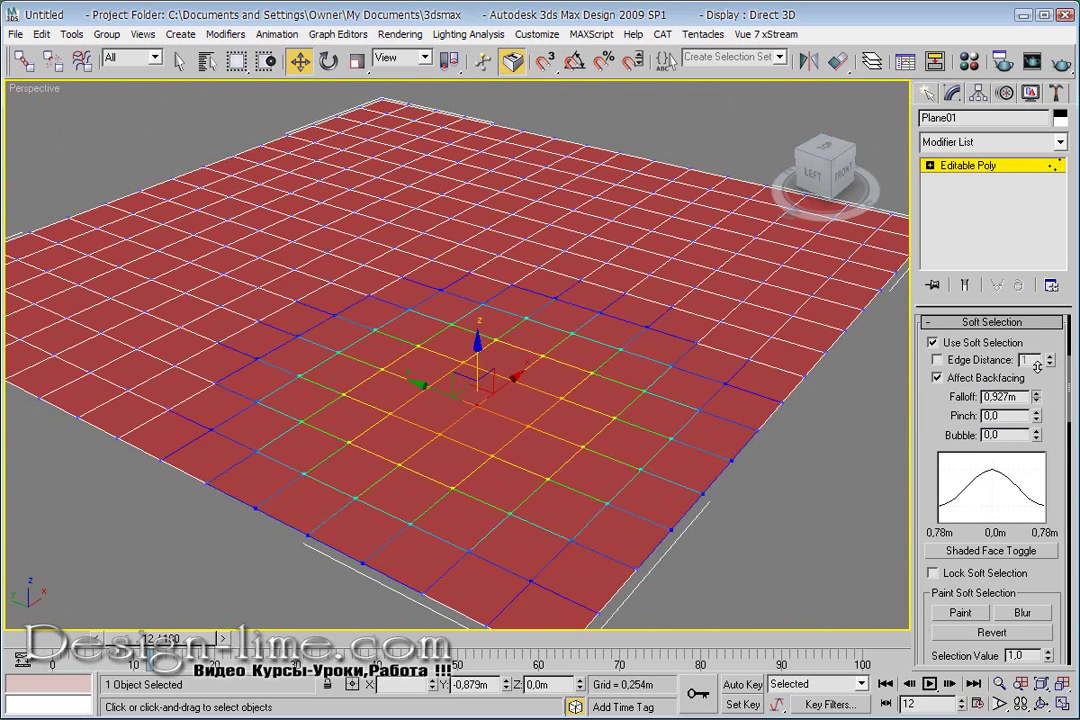
alt+middle_drag(418, 304, 600, 315)
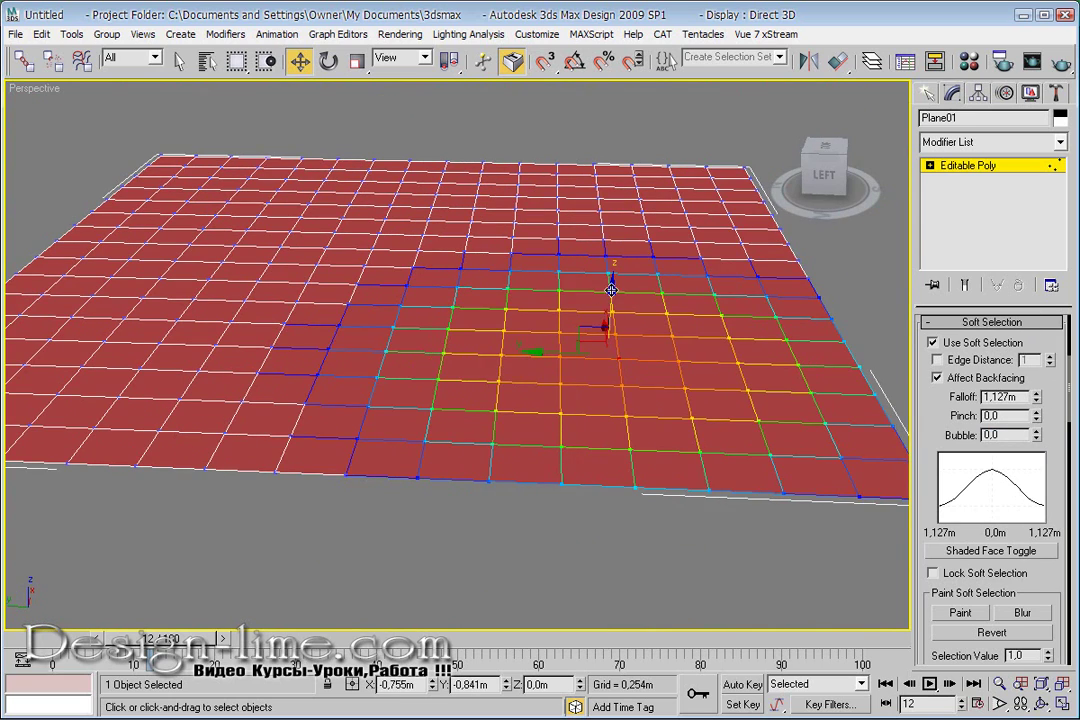
drag(611, 290, 611, 235)
mouse_move(552, 294)
alt+middle_down()
mouse_move(562, 282)
mouse_move(619, 297)
alt+middle_up()
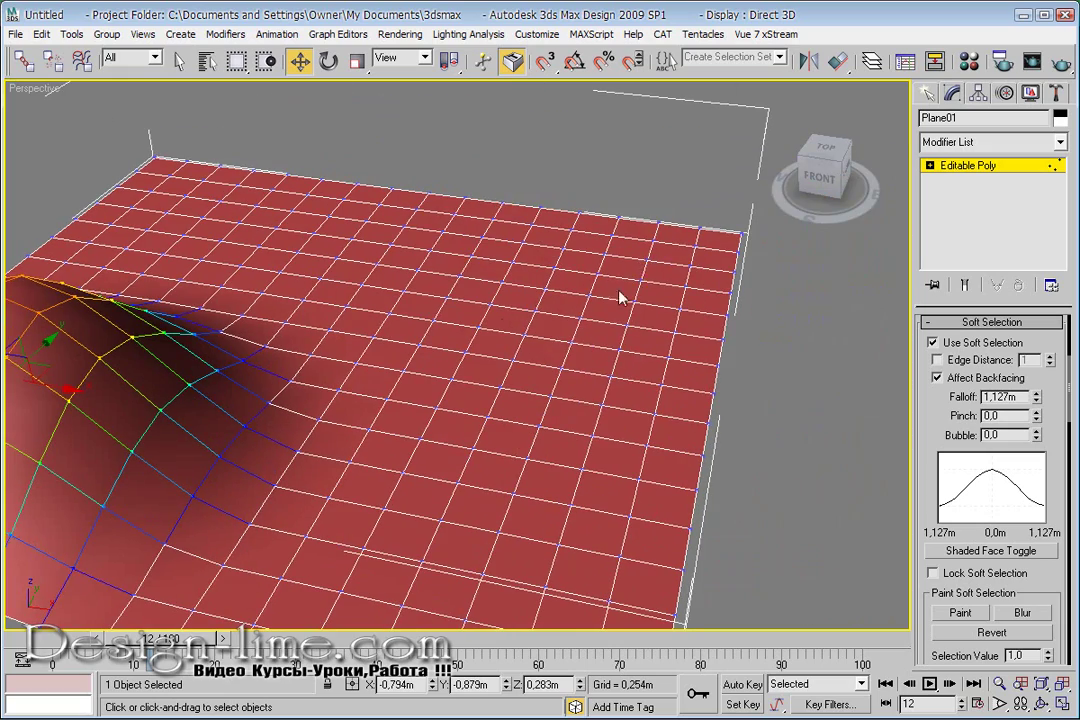
Raise a second hill at the far right edge and lift a back vertex slightly
click(602, 246)
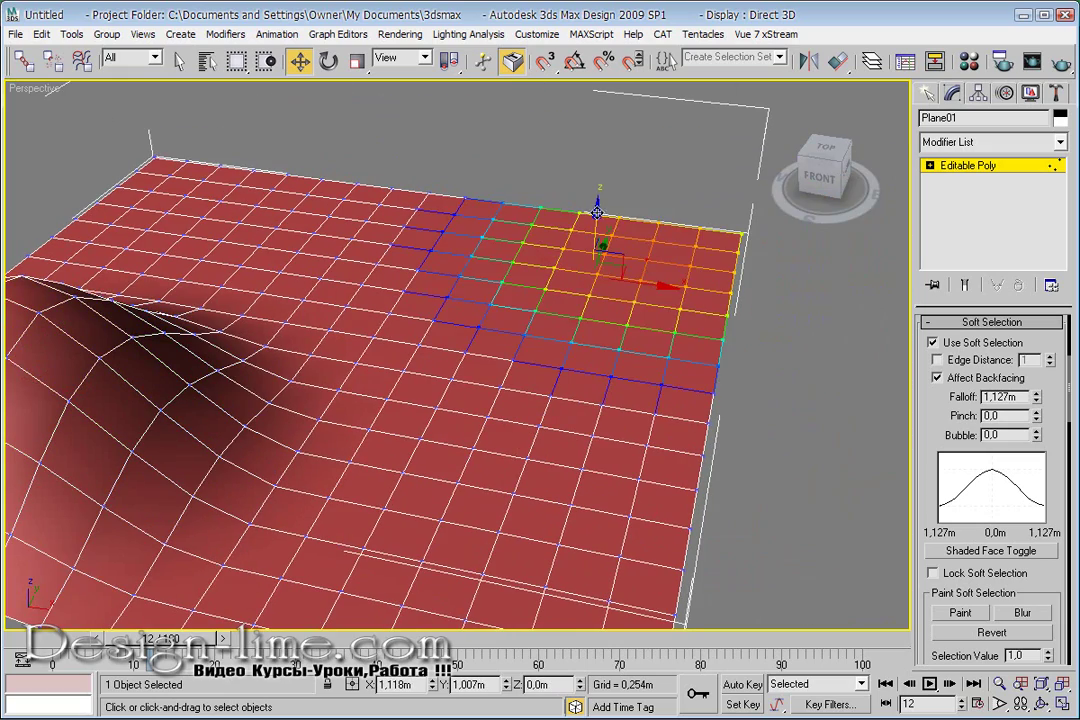
drag(596, 212, 591, 72)
mouse_move(591, 72)
alt+middle_down()
mouse_move(422, 195)
mouse_move(380, 162)
alt+middle_up()
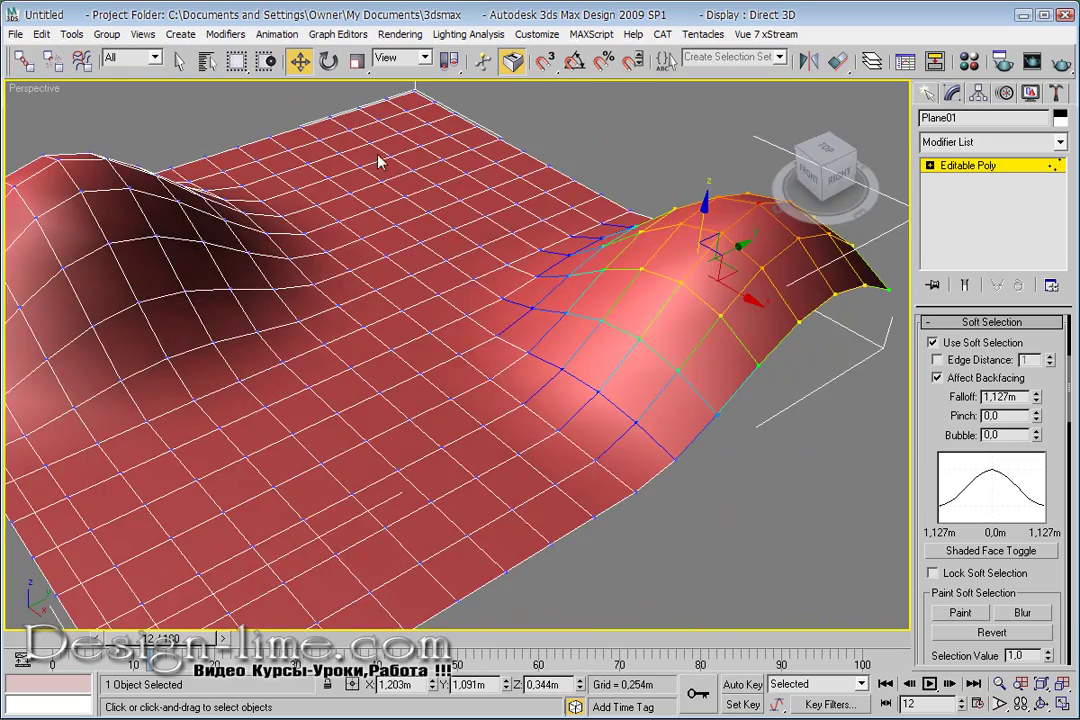
click(345, 142)
click(345, 140)
drag(396, 121, 398, 108)
mouse_move(398, 108)
alt+middle_down()
mouse_move(451, 234)
mouse_move(555, 296)
mouse_move(436, 169)
mouse_move(489, 212)
mouse_move(292, 118)
alt+middle_up()
click(292, 118)
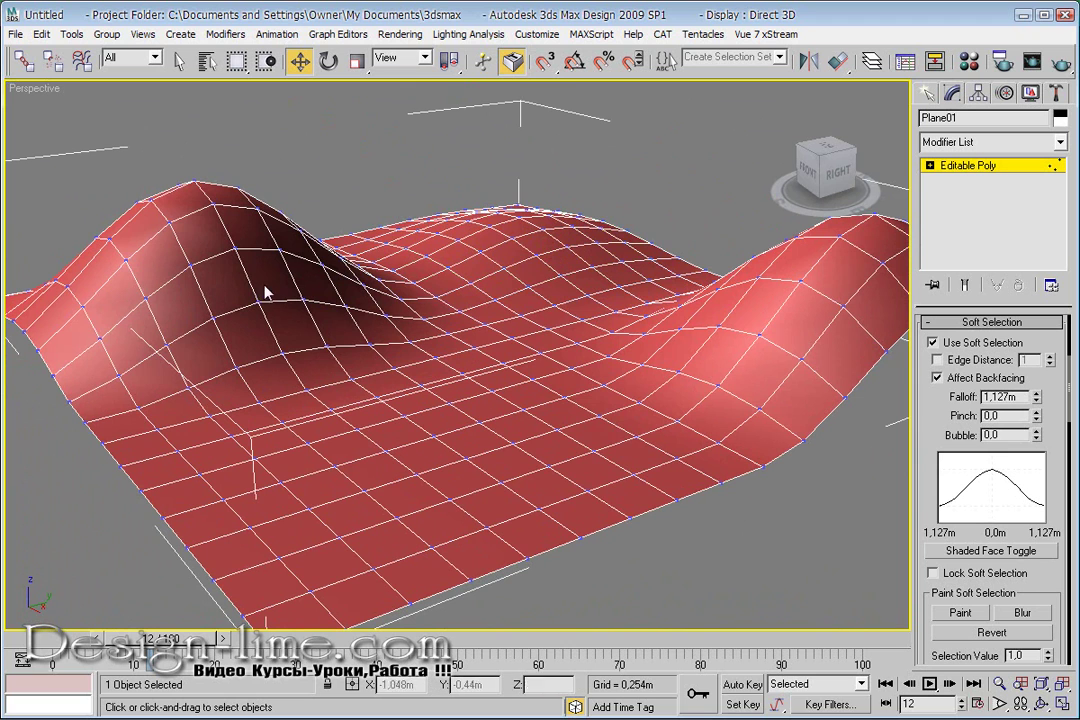
Add a TurboSmooth modifier to smooth the hilly plane
right_click(968, 172)
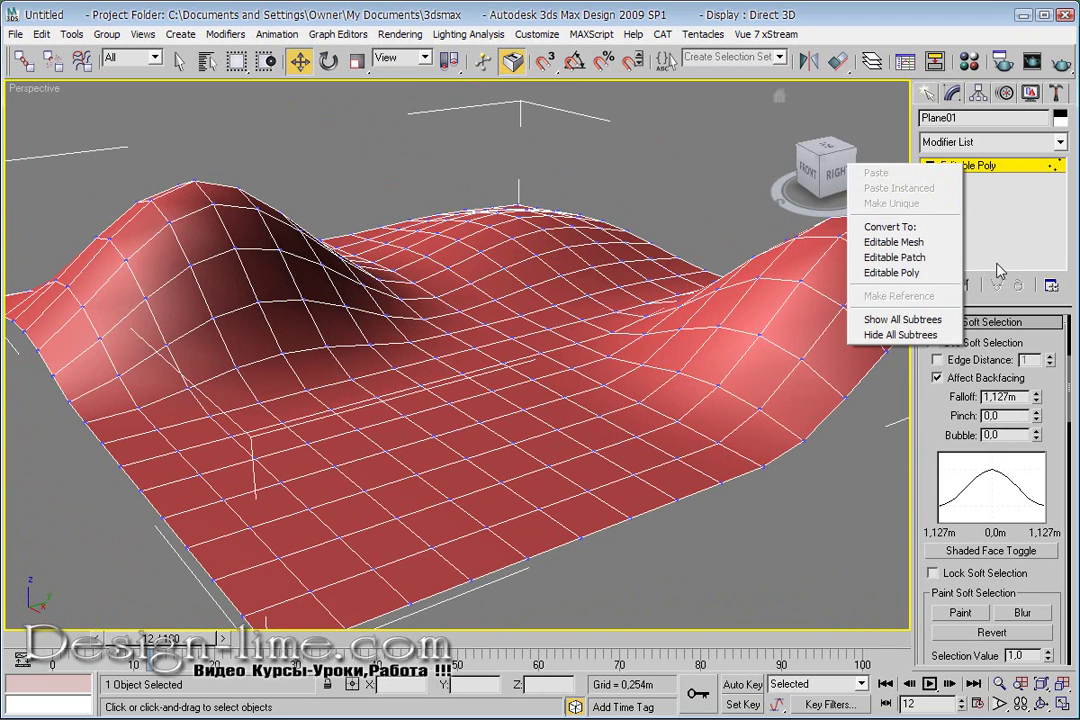
click(985, 142)
key(t)
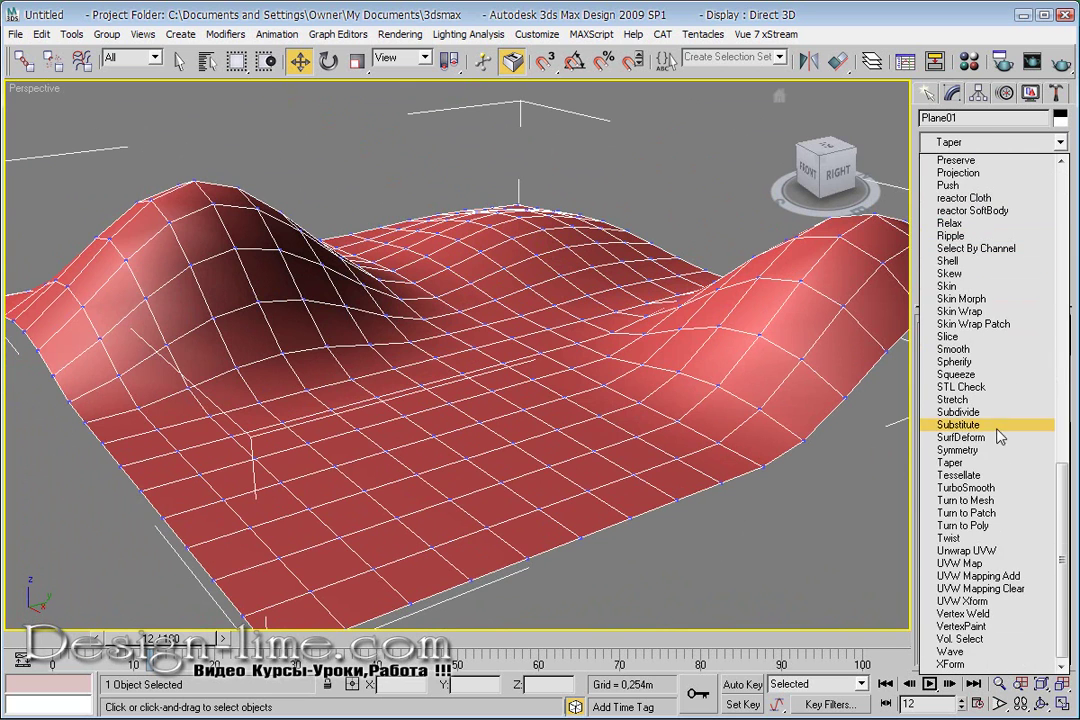
click(993, 488)
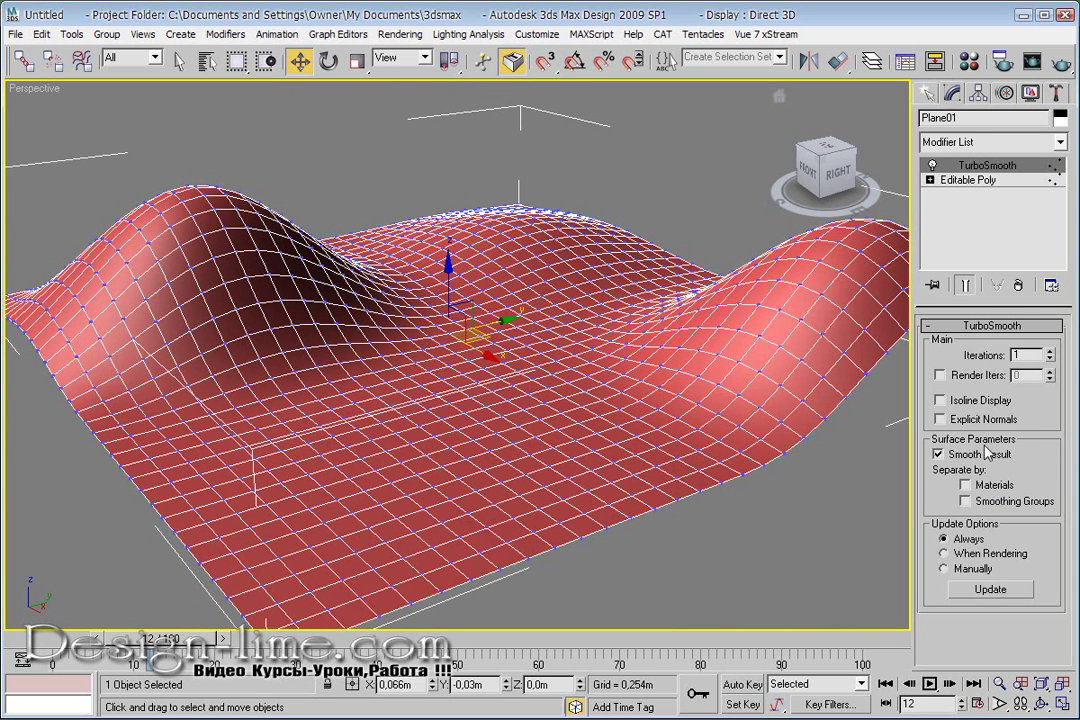
Add an Edit Poly modifier on top and expand its soft selection options
click(987, 142)
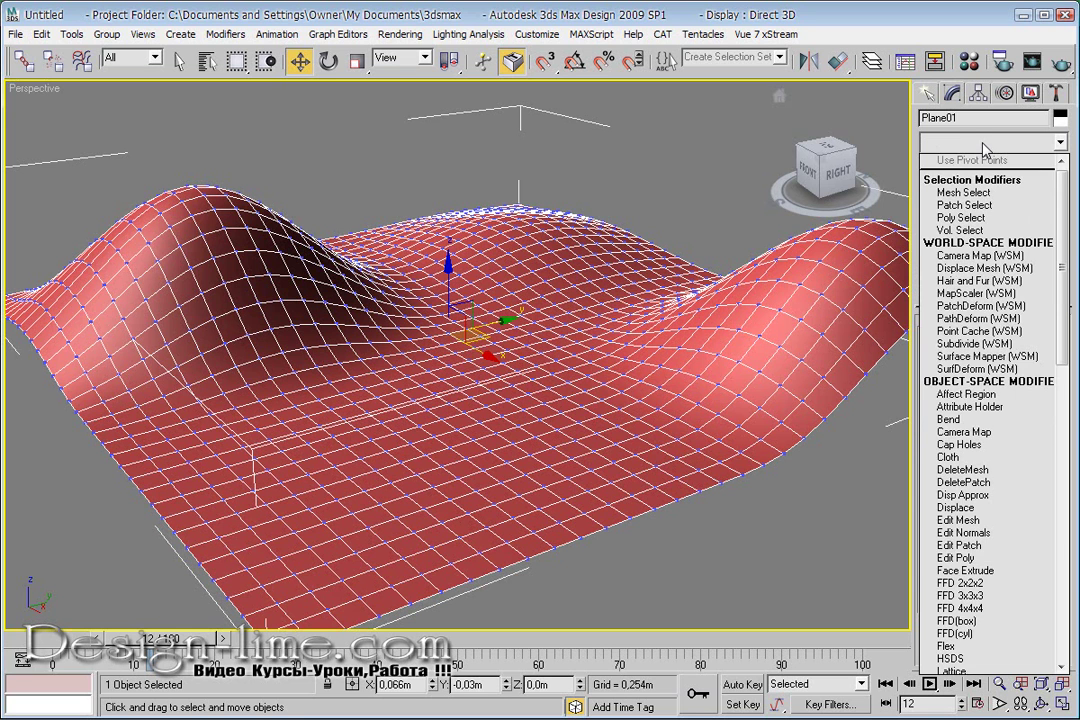
key(e)
click(996, 198)
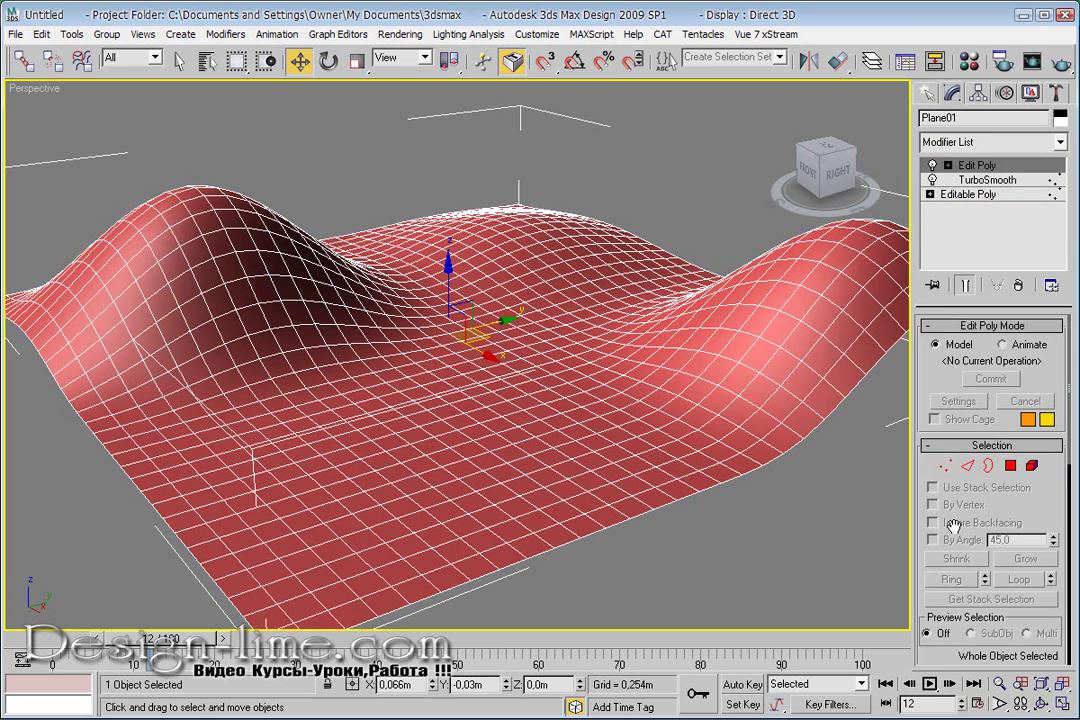
scroll(958, 524, down, 4)
click(978, 495)
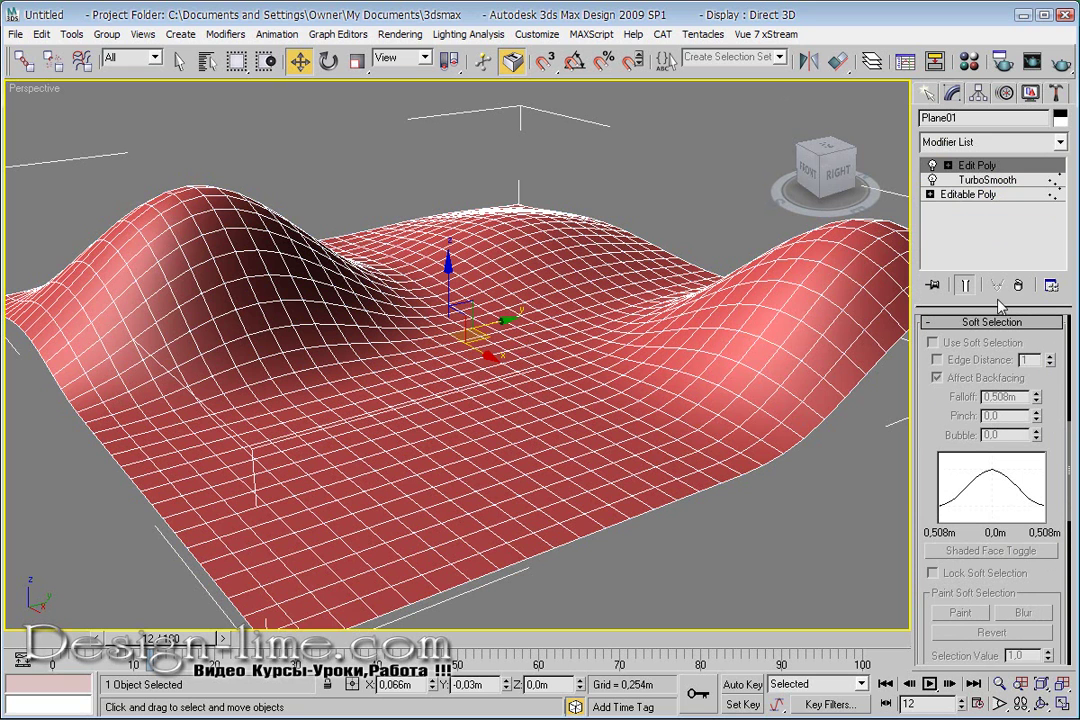
Turn on vertex mode with Soft Selection and pull a left-hill vertex into a bump
drag(998, 305, 990, 700)
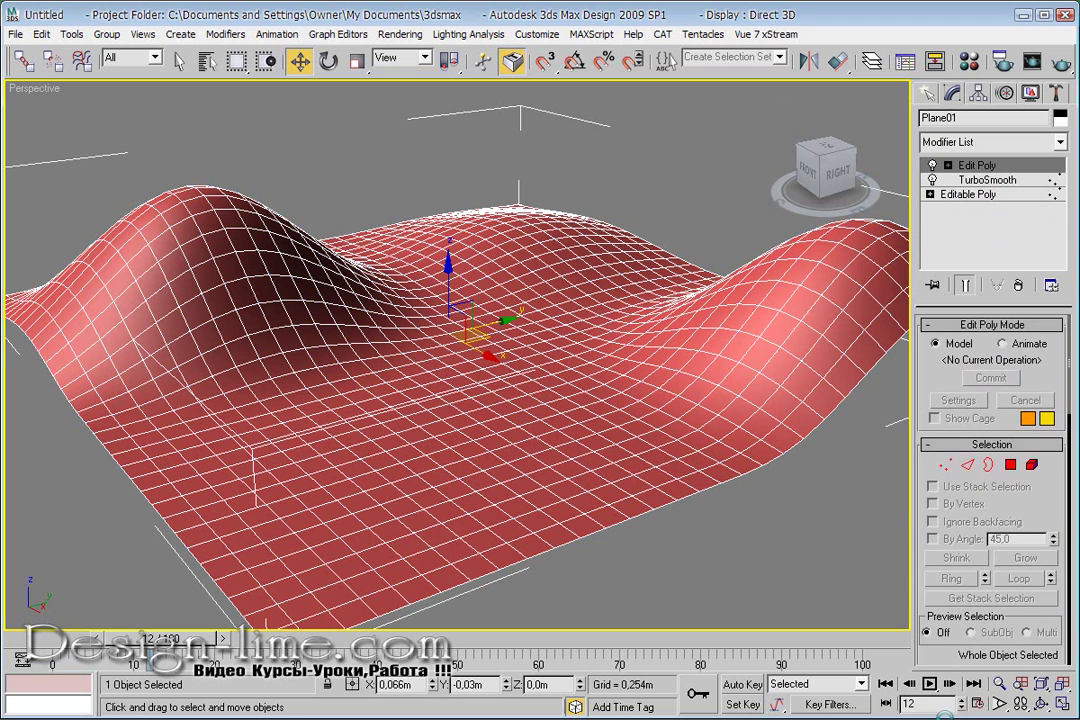
key(1)
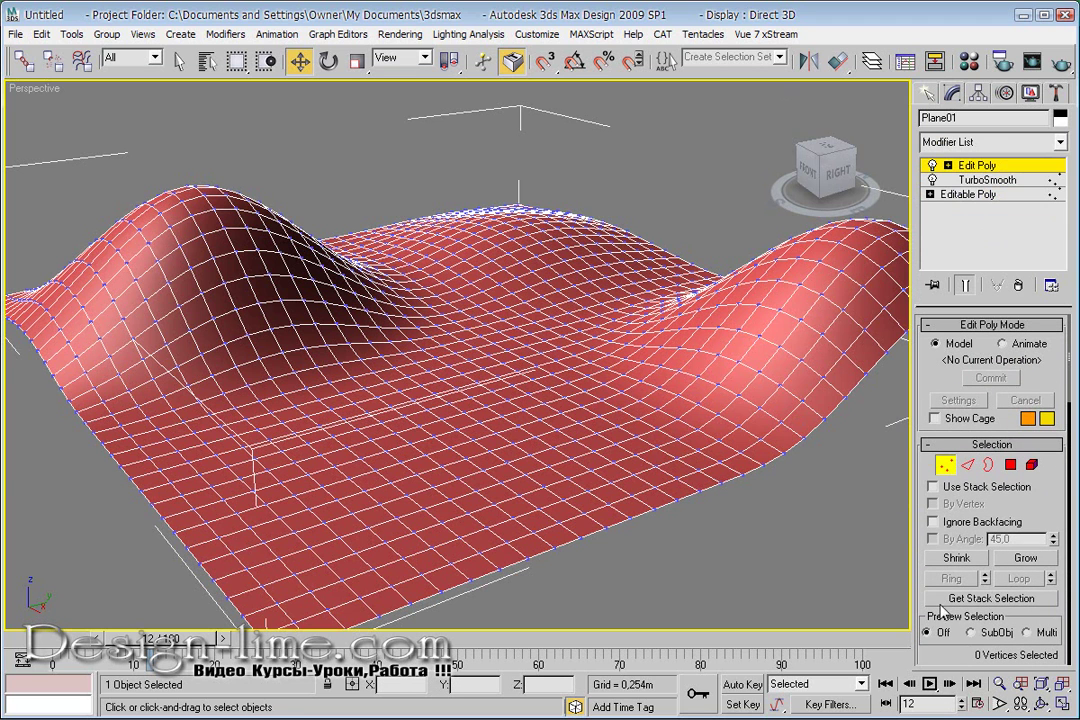
drag(952, 637, 950, 307)
click(954, 390)
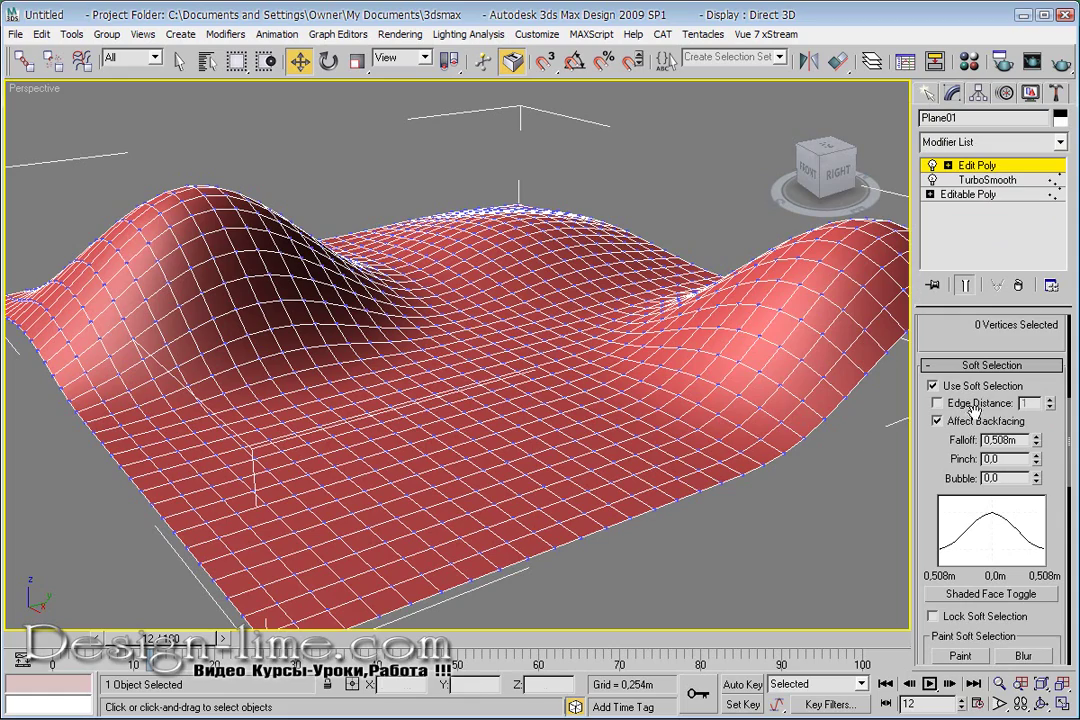
click(277, 276)
alt+middle_drag(326, 291, 272, 284)
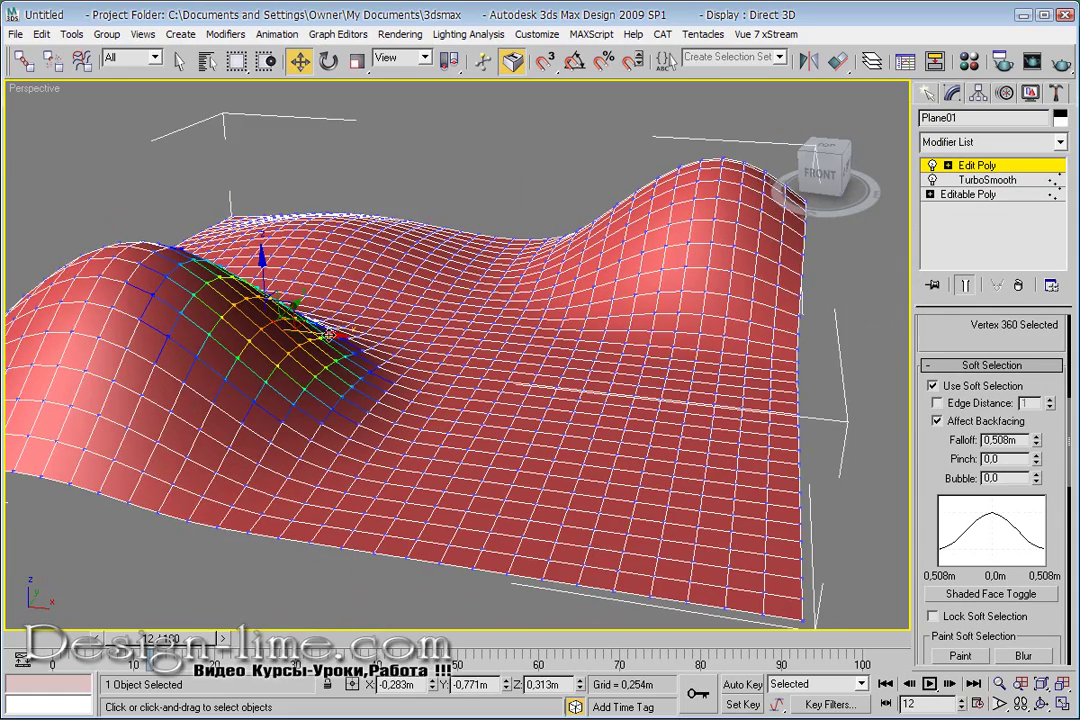
drag(276, 284, 398, 330)
Shrink the soft-selection falloff to 0,244m and pull the bump into a tall, sharp peak
alt+middle_drag(398, 330, 260, 309)
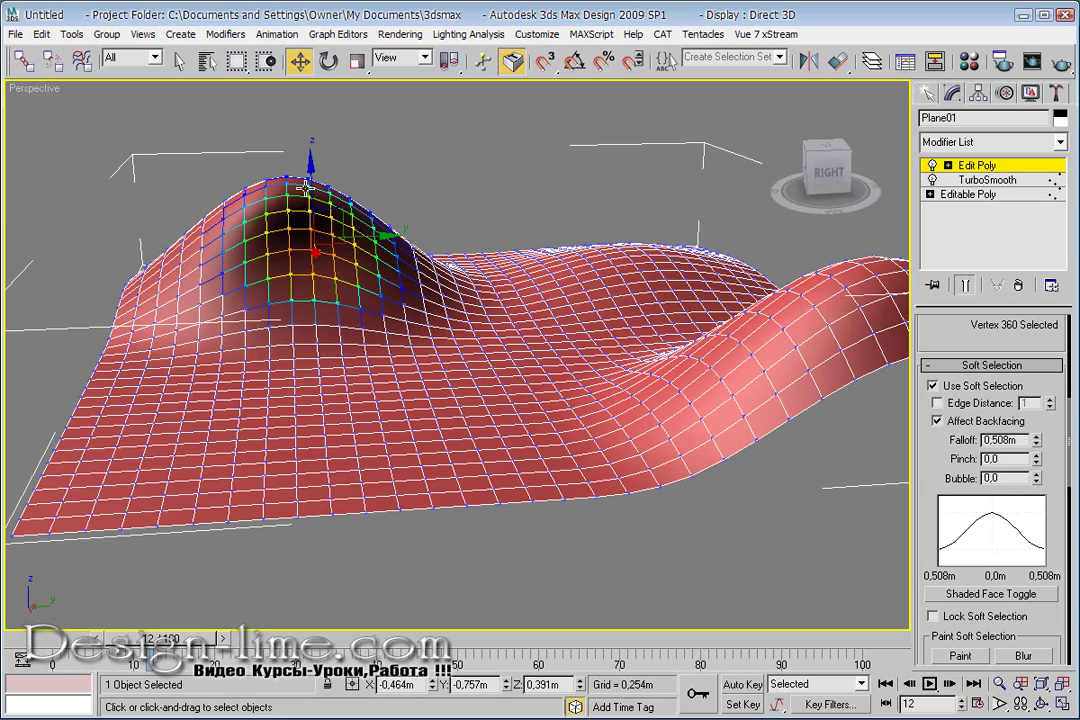
alt+middle_drag(313, 200, 355, 278)
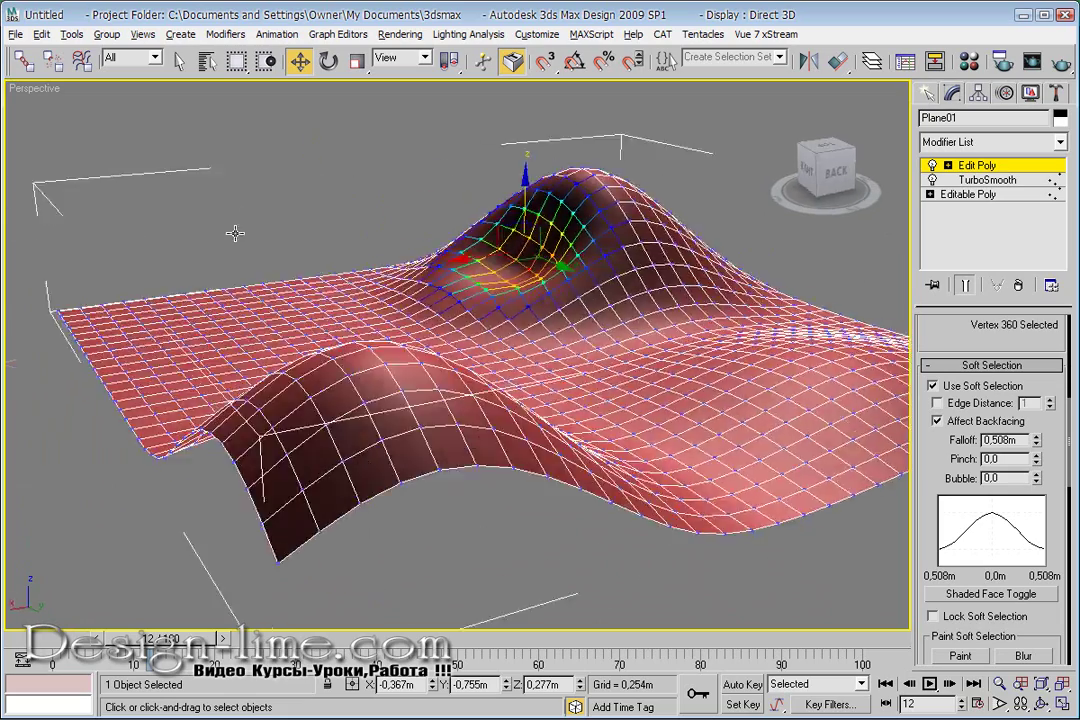
scroll(355, 278, up, 3)
mouse_move(355, 278)
mouse_down()
mouse_move(656, 373)
mouse_move(535, 355)
mouse_up()
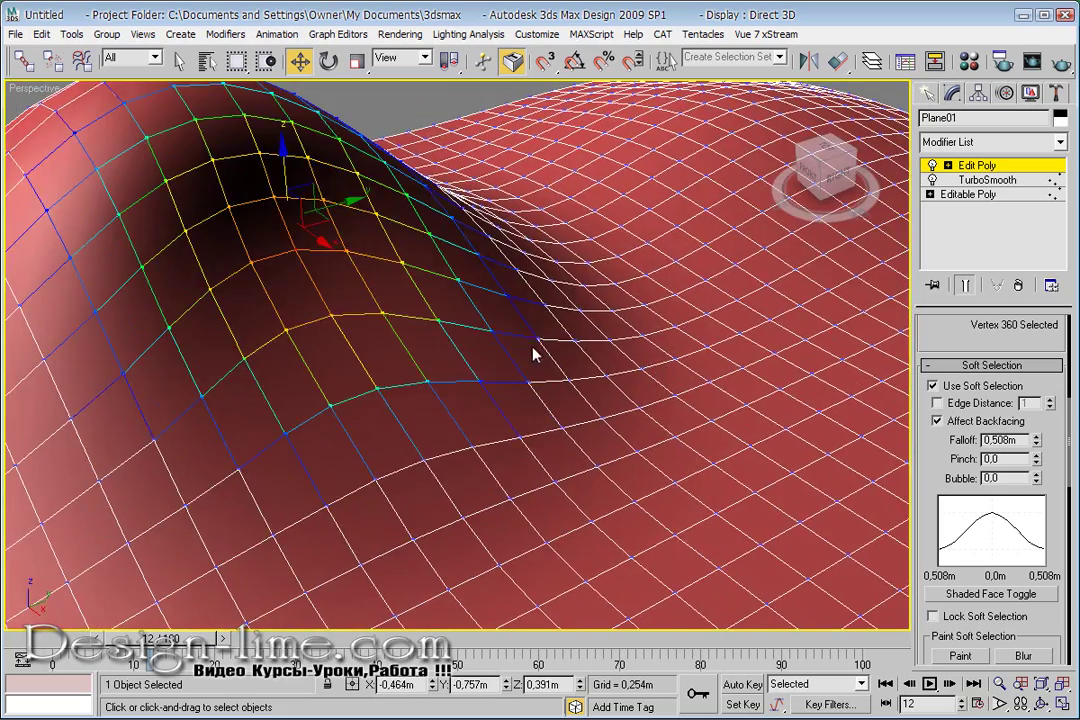
alt+middle_drag(553, 348, 637, 333)
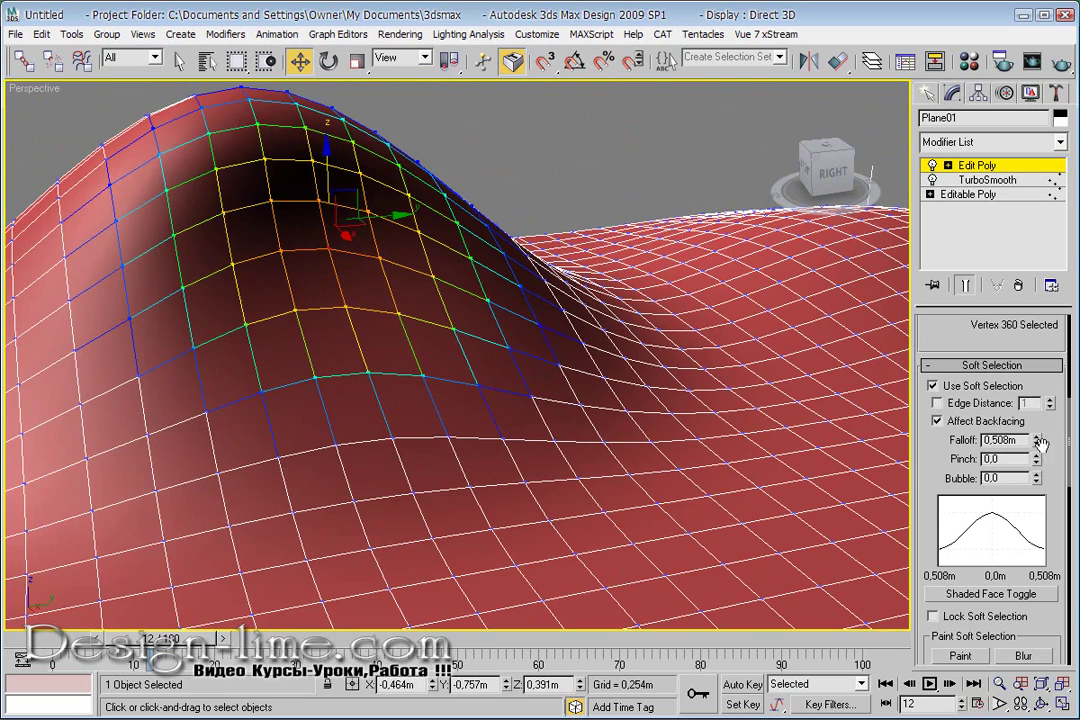
drag(1040, 444, 1036, 488)
alt+middle_drag(438, 356, 324, 277)
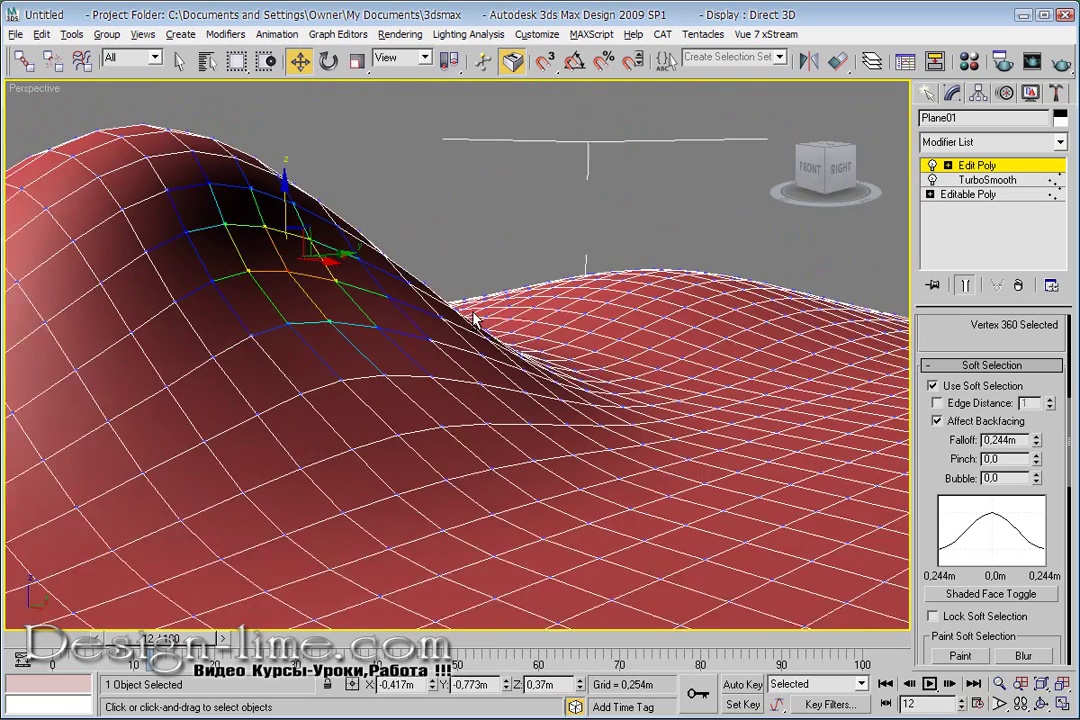
drag(330, 265, 388, 238)
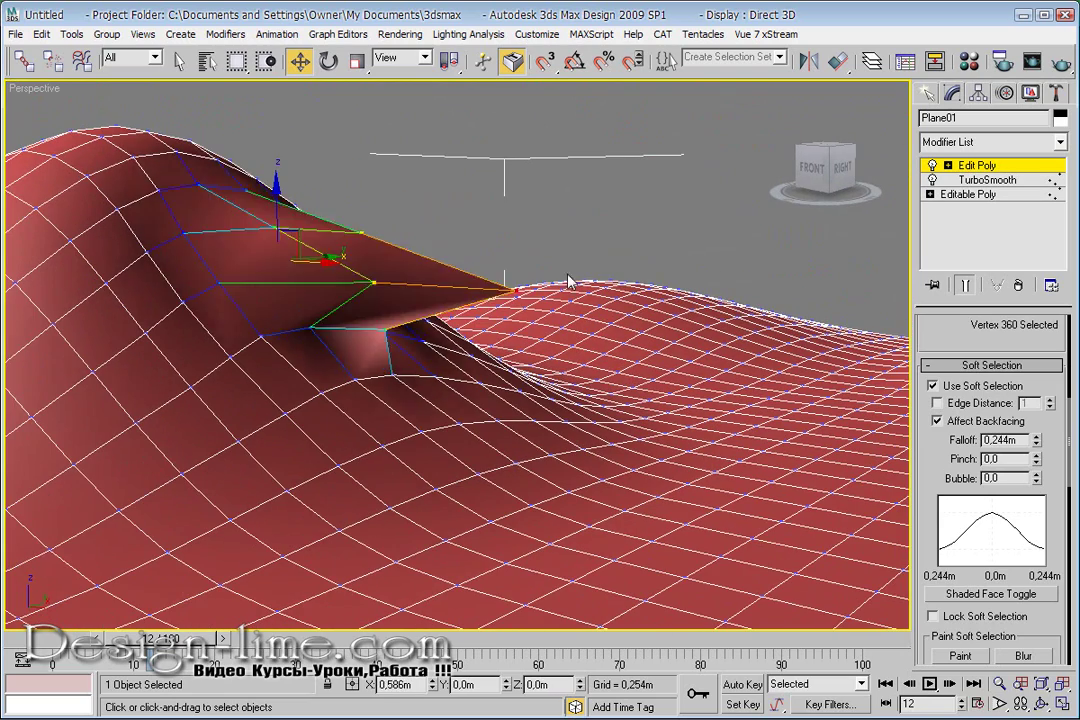
drag(388, 238, 386, 95)
Widen the falloff to 0,456m and reshape the sharp spike into a softer, dimpled bump
alt+middle_drag(348, 223, 355, 265)
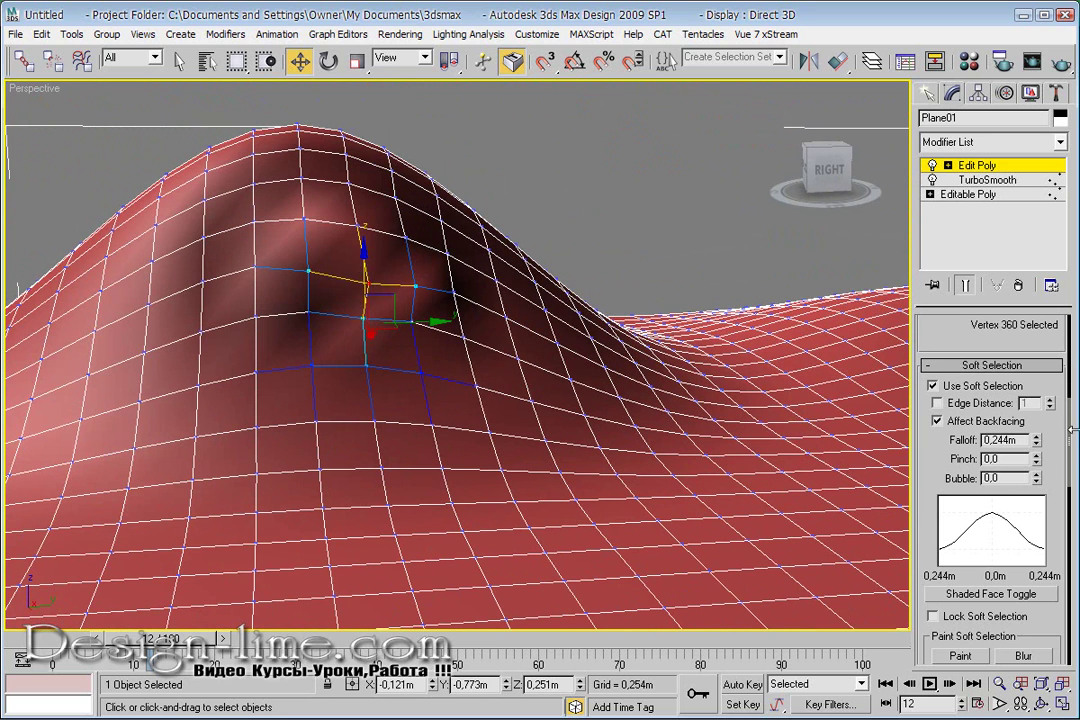
drag(1036, 446, 1027, 389)
alt+middle_drag(535, 299, 510, 382)
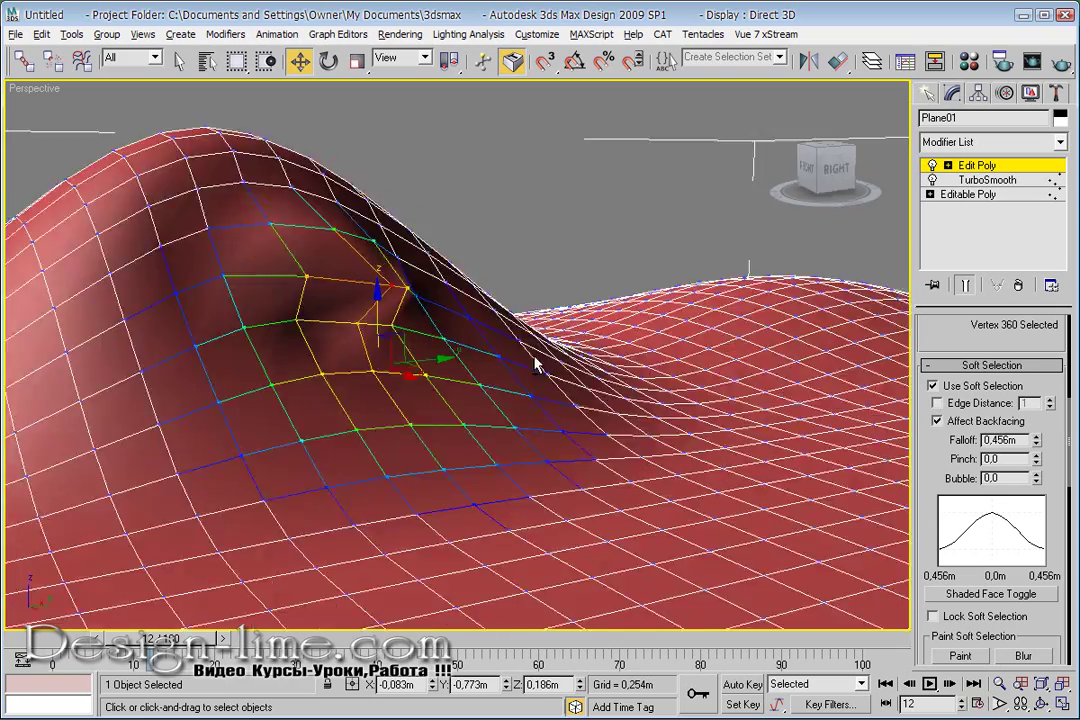
drag(516, 385, 393, 398)
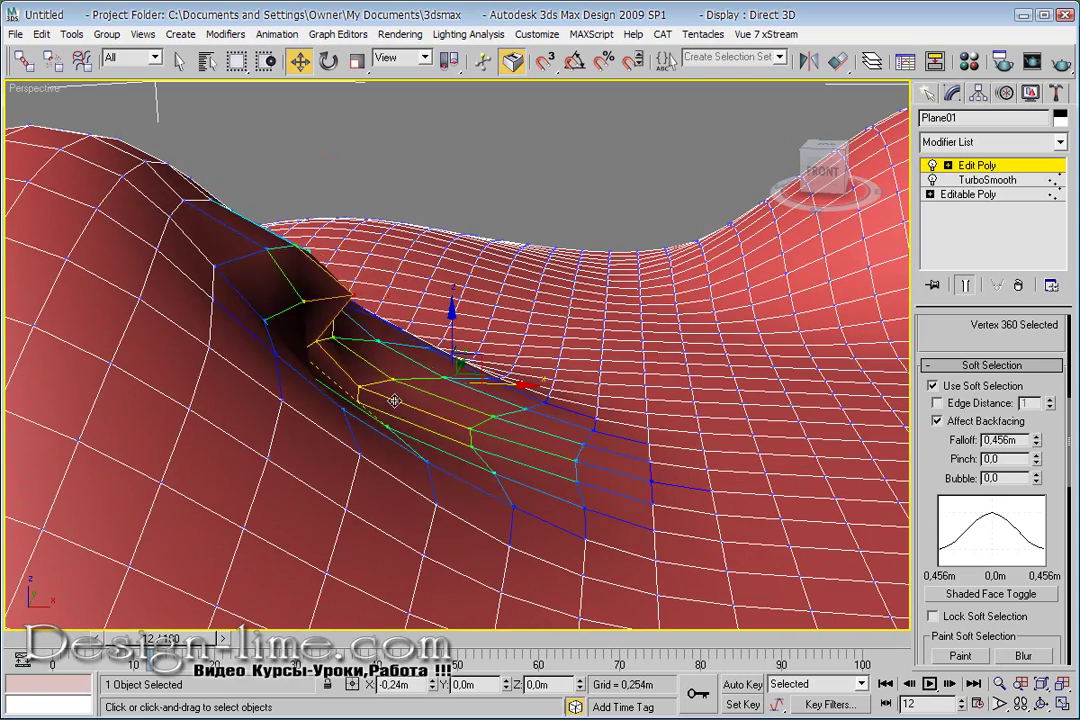
mouse_move(400, 390)
alt+middle_down()
mouse_move(461, 370)
mouse_move(697, 370)
alt+middle_up()
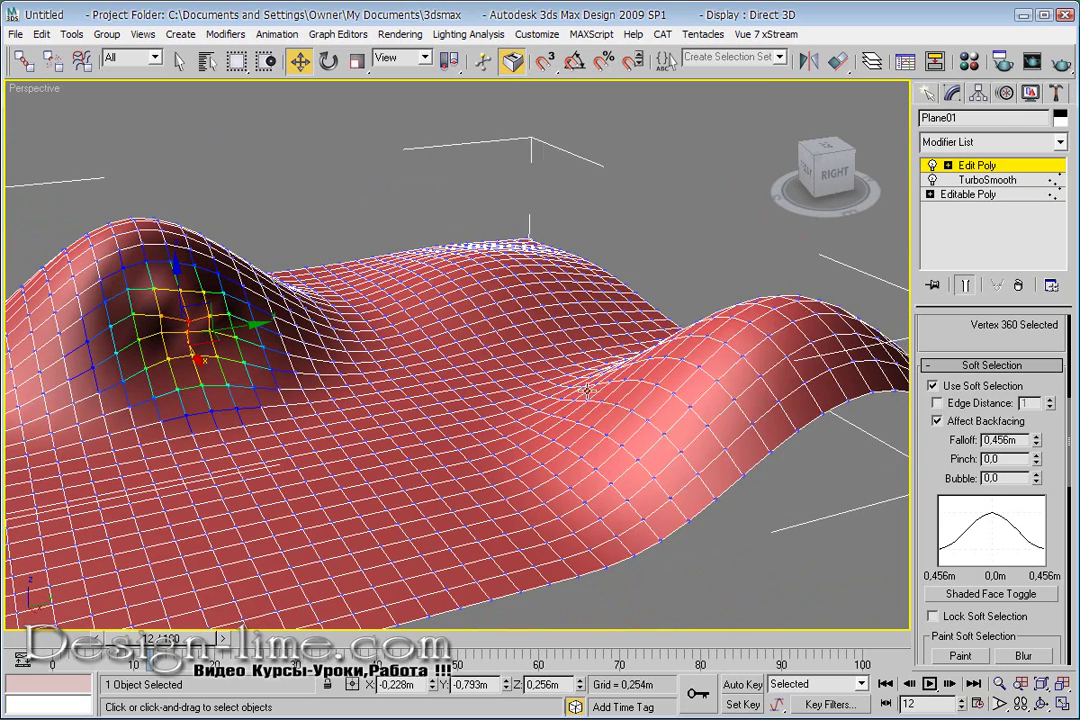
click(697, 370)
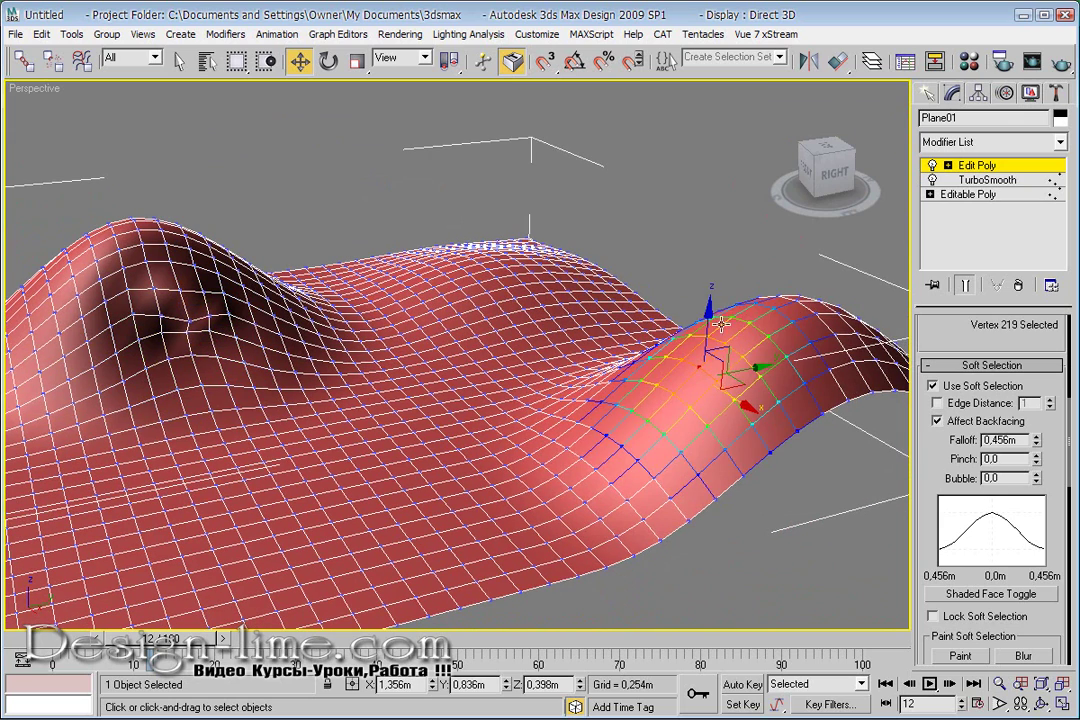
Pull the right ridge vertex into a peak, dent it, then push the region sideways into a lump
mouse_move(690, 304)
mouse_down()
mouse_move(687, 241)
mouse_move(814, 383)
mouse_up()
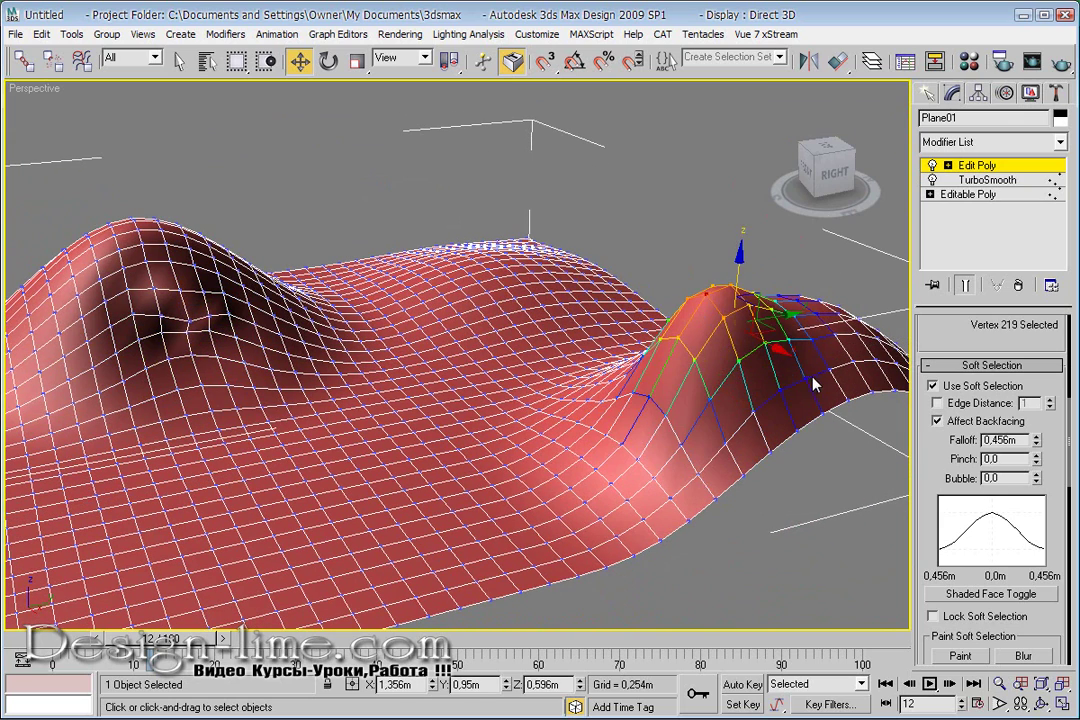
drag(782, 318, 723, 327)
mouse_move(372, 337)
alt+middle_down()
mouse_move(512, 283)
mouse_move(542, 354)
mouse_move(567, 352)
mouse_move(400, 316)
mouse_move(623, 345)
alt+middle_up()
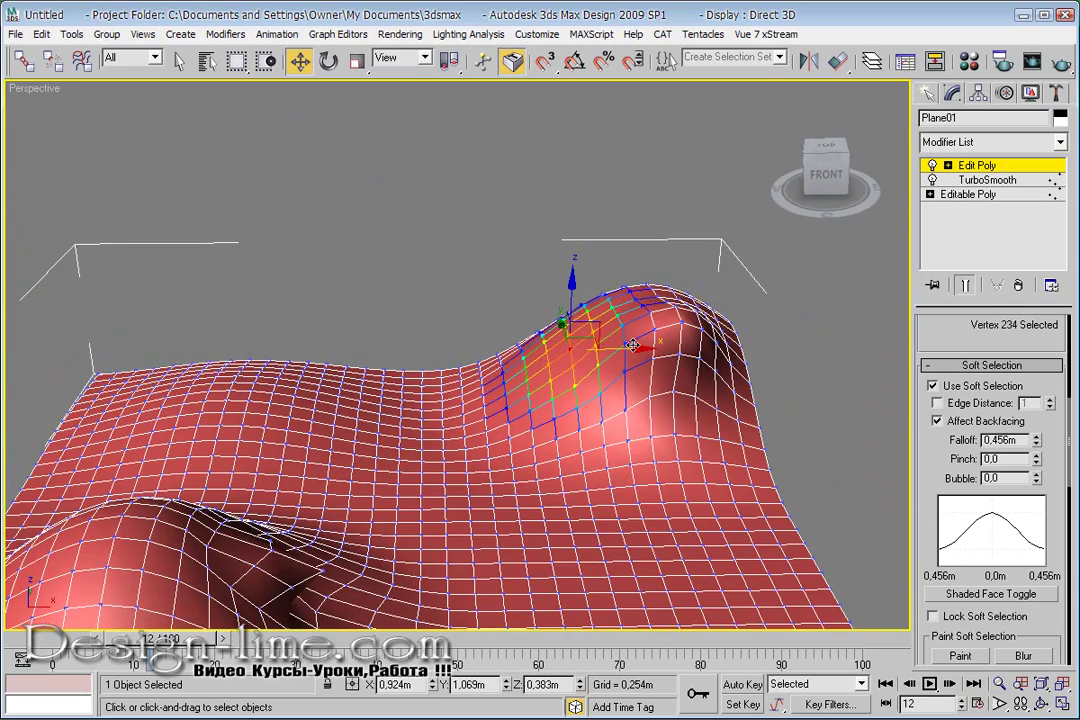
drag(633, 345, 536, 325)
mouse_move(508, 356)
alt+middle_down()
mouse_move(557, 354)
mouse_move(409, 311)
alt+middle_up()
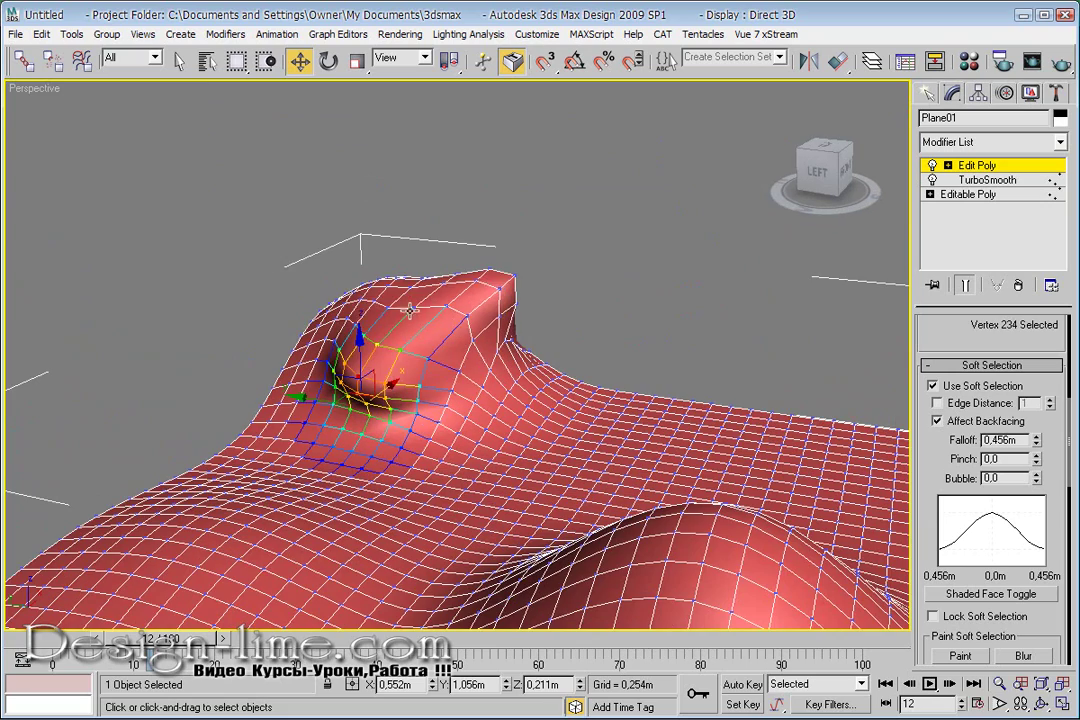
Select the vertex at the top of the left hump and raise it into a tall peak
click(420, 285)
mouse_move(436, 253)
alt+middle_down()
mouse_move(325, 313)
mouse_move(277, 246)
mouse_move(316, 302)
mouse_move(495, 402)
mouse_move(487, 389)
alt+middle_up()
click(487, 404)
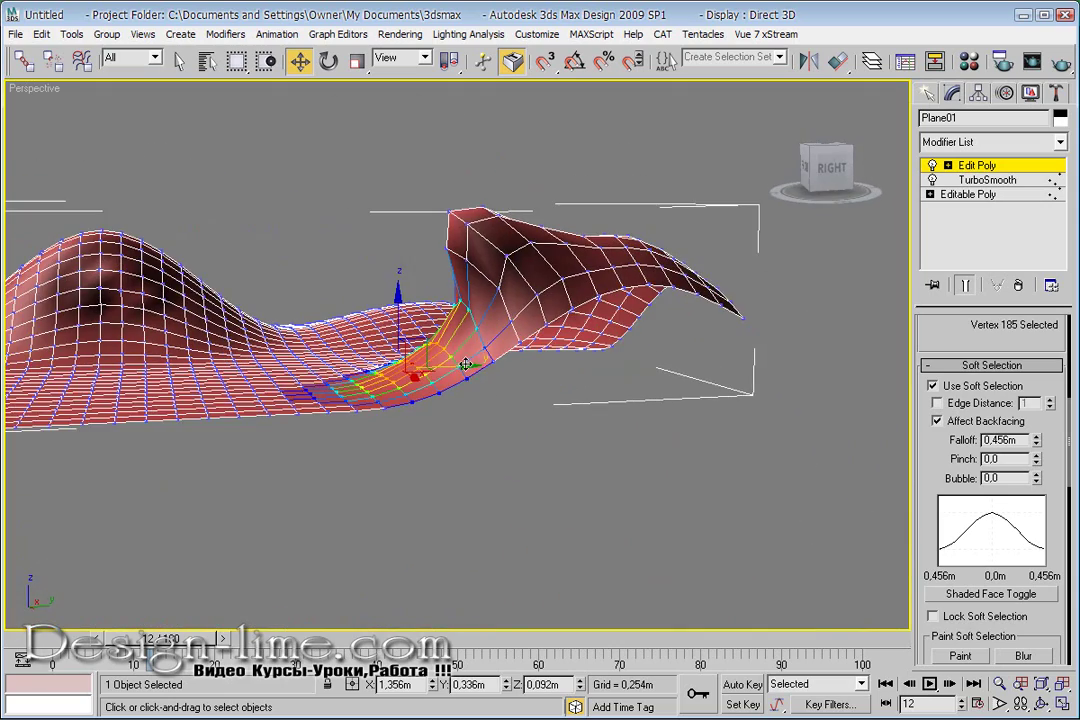
mouse_move(296, 341)
alt+middle_down()
mouse_move(550, 357)
mouse_move(470, 444)
mouse_move(440, 237)
alt+middle_up()
click(387, 193)
mouse_move(374, 197)
alt+middle_down()
mouse_move(369, 234)
mouse_move(241, 236)
mouse_move(410, 345)
mouse_move(532, 322)
alt+middle_up()
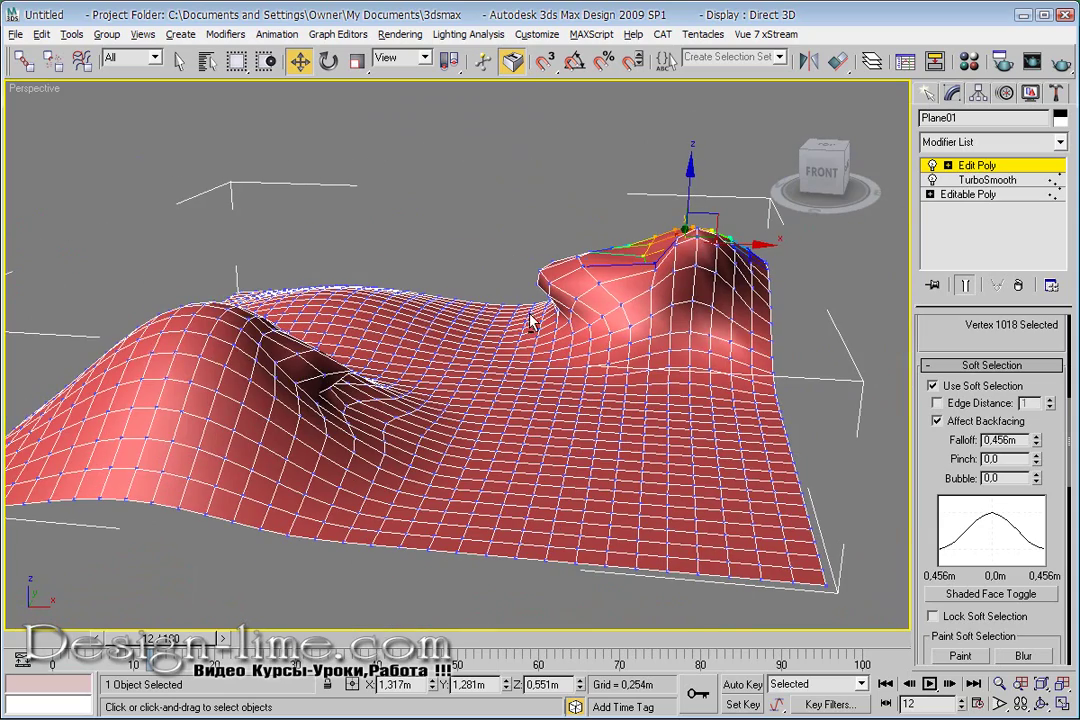
drag(214, 250, 210, 226)
Undo the last left-peak pull and raise a vertex at the back into a sharp new peak
alt+middle_drag(427, 337, 705, 424)
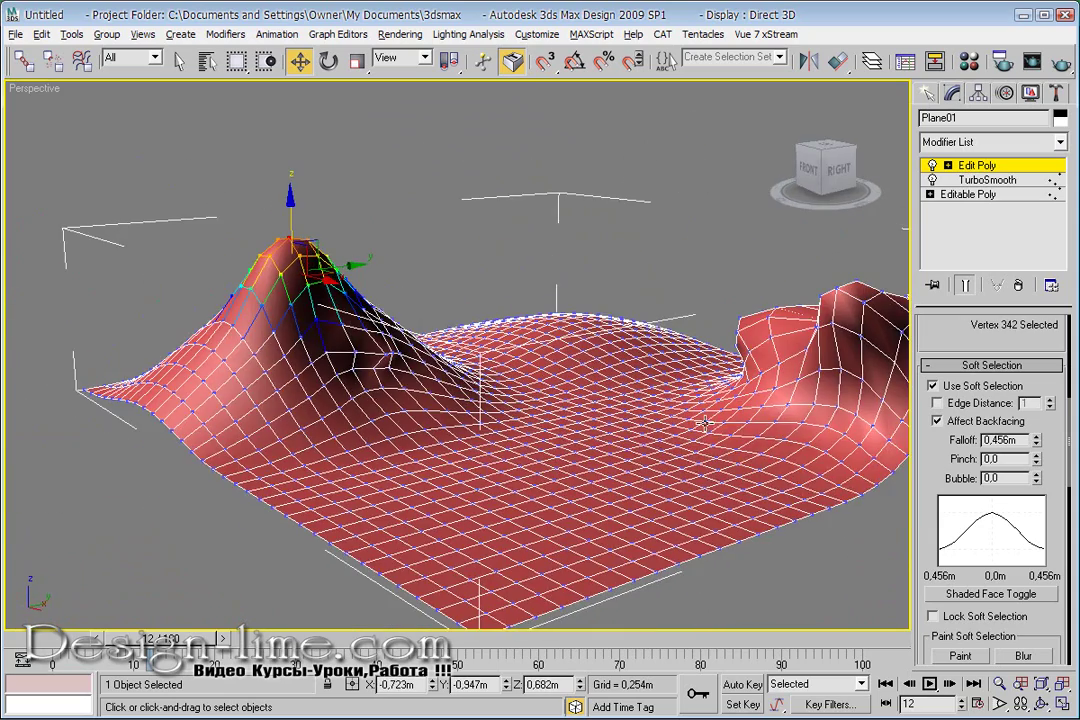
mouse_move(703, 376)
alt+middle_down()
mouse_move(610, 410)
mouse_move(643, 430)
alt+middle_up()
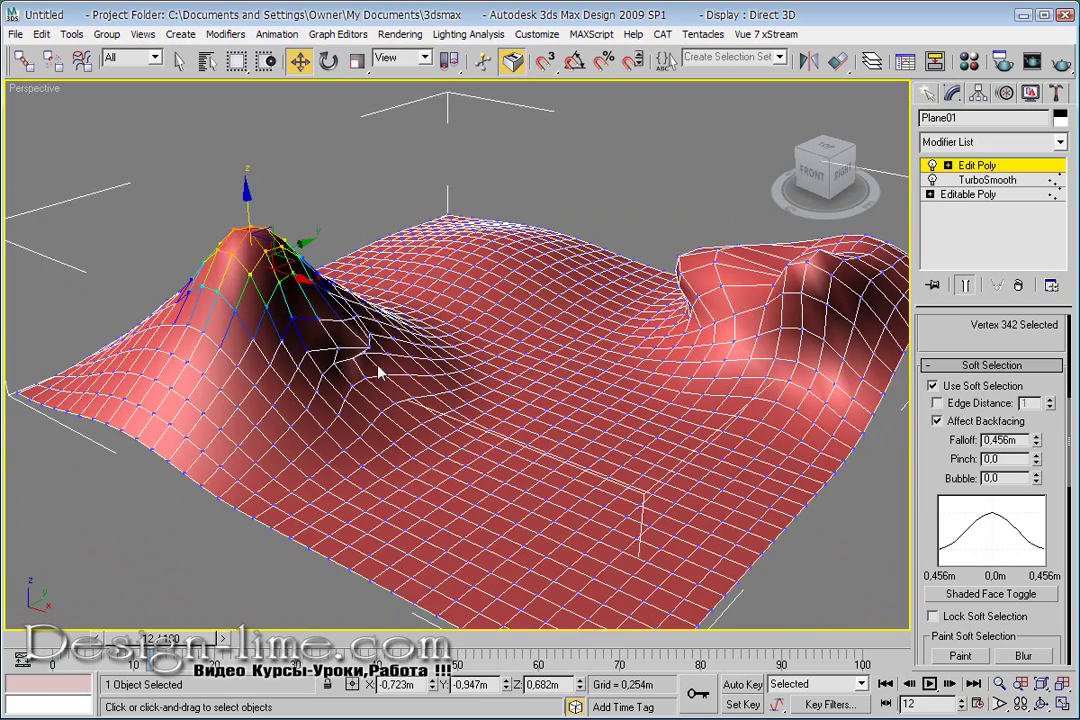
key(ctrl+z)
alt+middle_drag(455, 339, 531, 234)
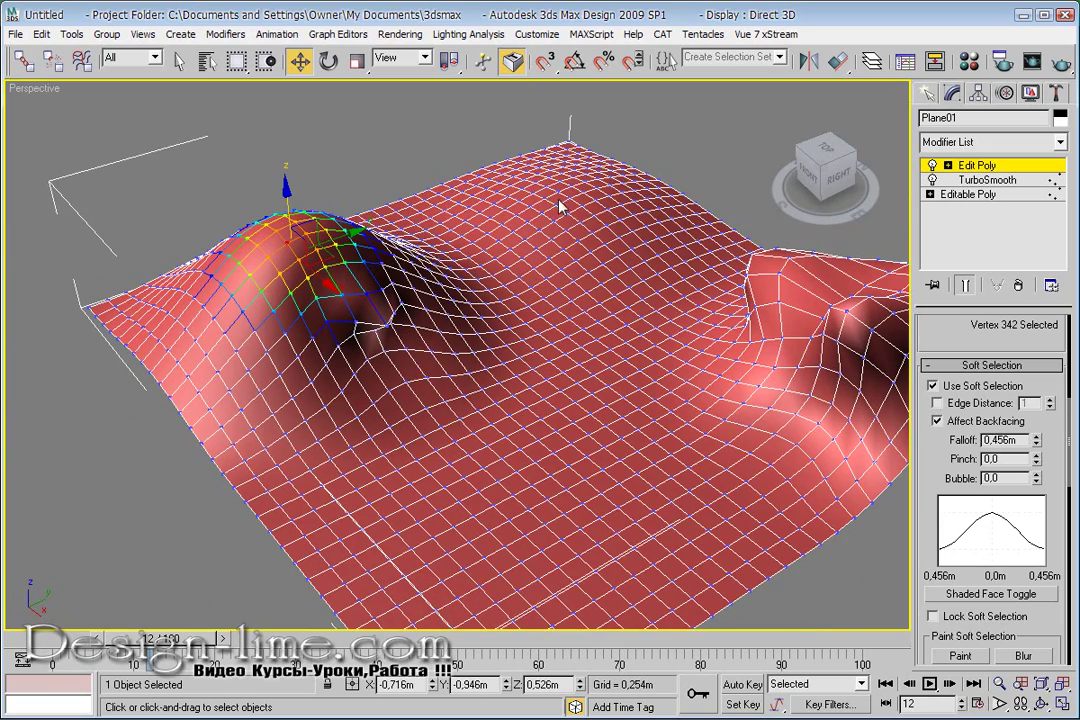
click(558, 189)
drag(561, 119, 598, 265)
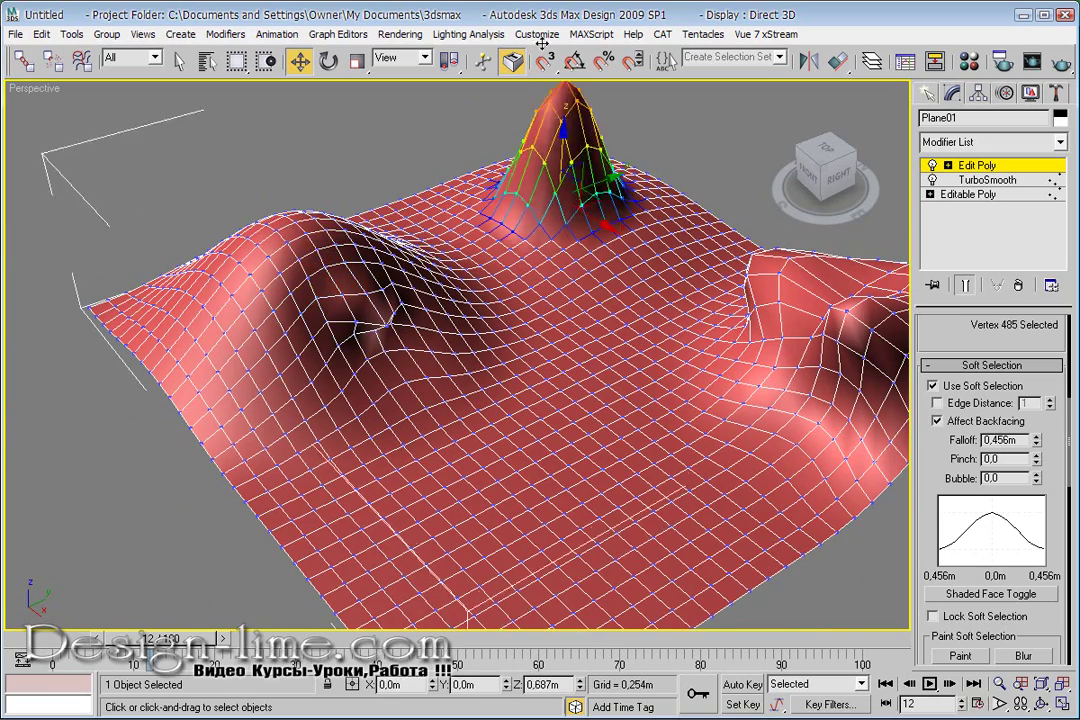
Push the new peak's lower flank outward and raise its tip a little higher
alt+middle_drag(598, 265, 455, 353)
scroll(455, 353, up, 3)
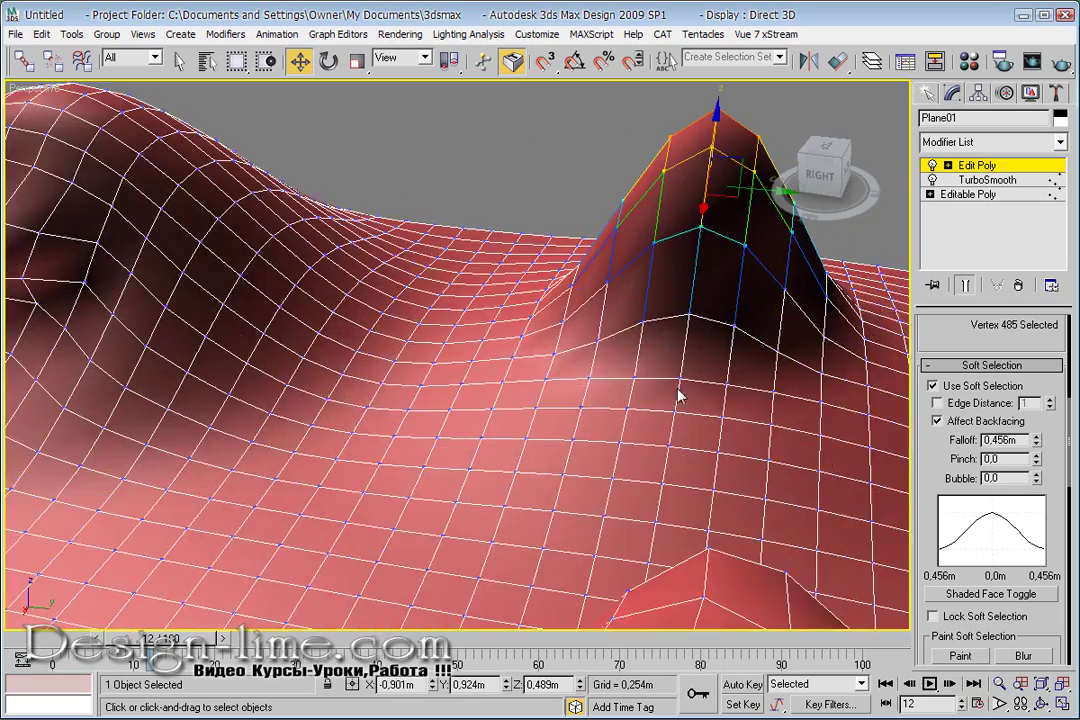
mouse_move(680, 393)
alt+middle_down()
mouse_move(506, 335)
mouse_move(530, 390)
alt+middle_up()
scroll(506, 335, up, 2)
click(483, 340)
scroll(446, 385, up, 2)
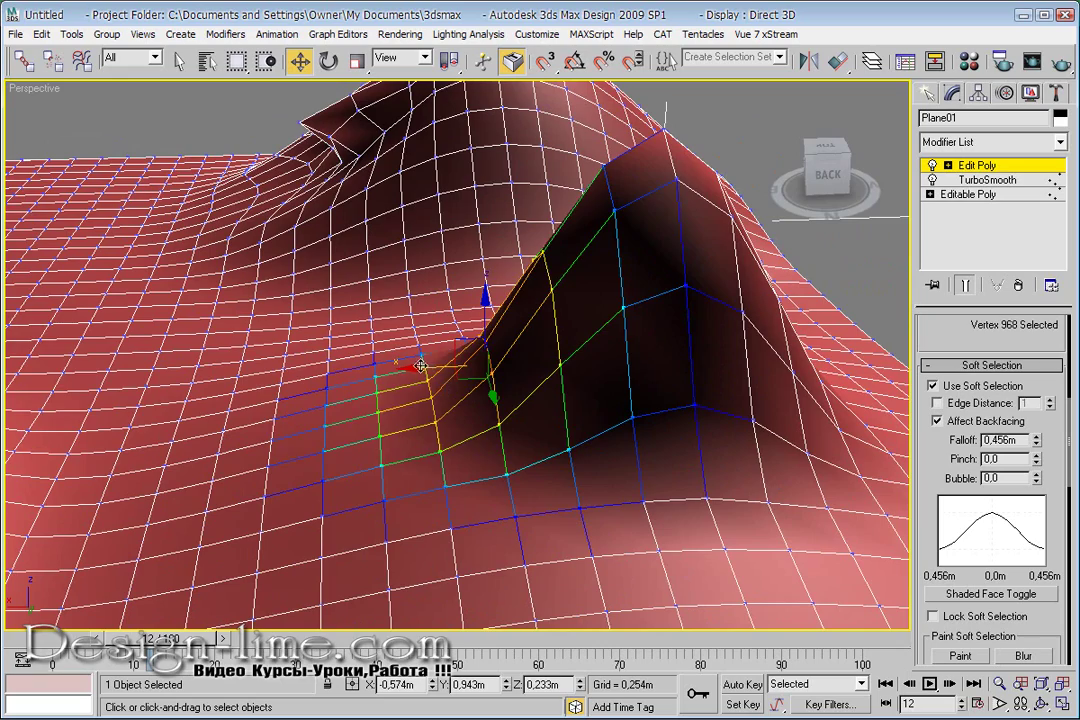
drag(421, 366, 465, 390)
alt+middle_drag(465, 390, 570, 410)
click(481, 206)
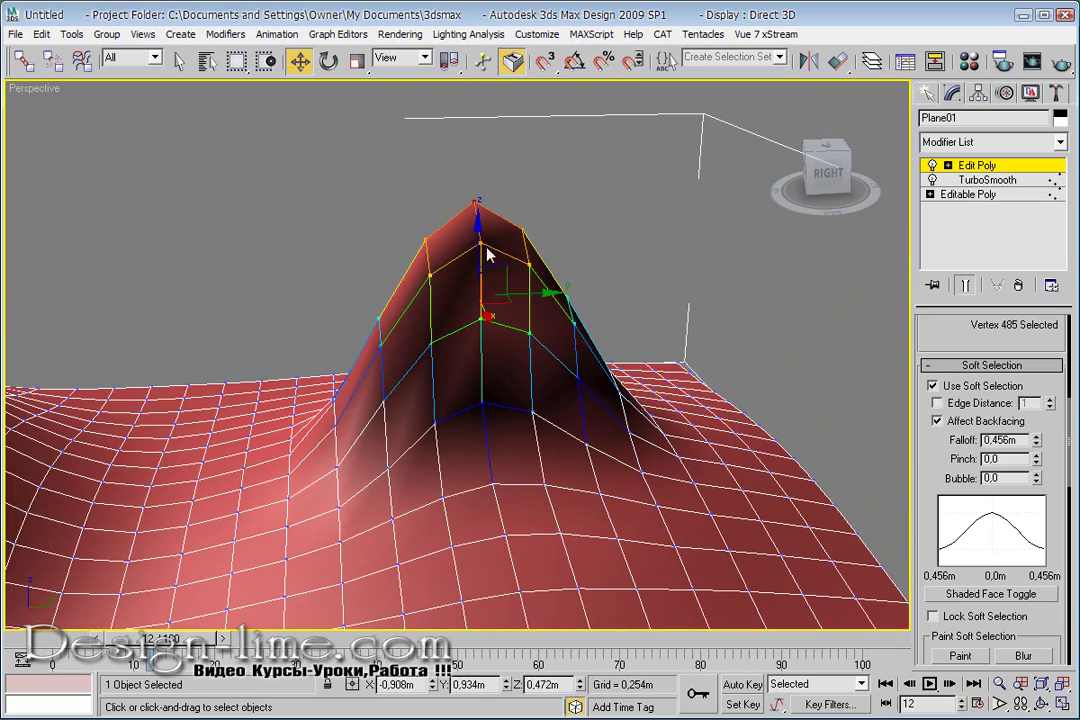
drag(478, 227, 485, 208)
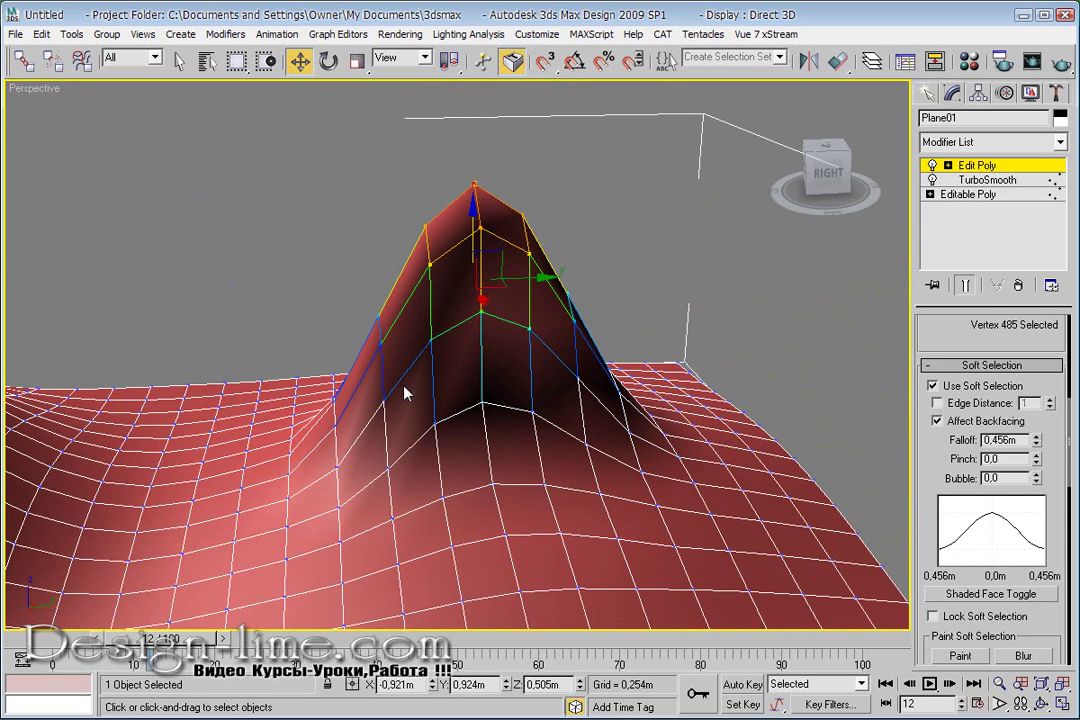
Shift the region at the peak's foot sideways and raise it into a shoulder
click(333, 418)
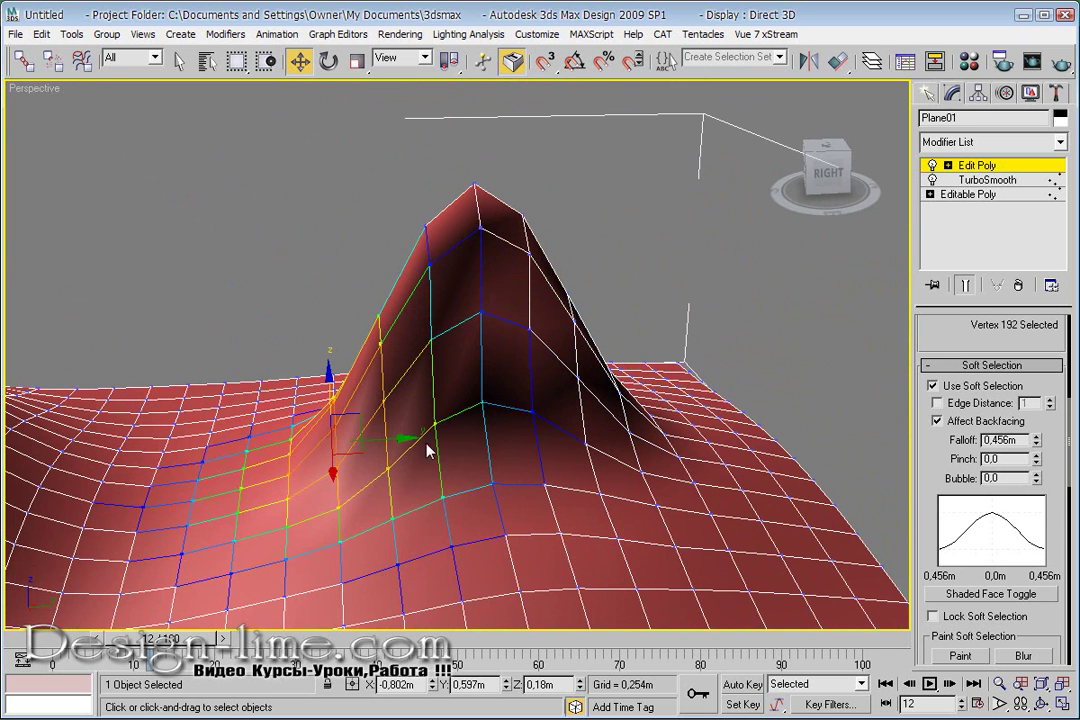
drag(400, 436, 331, 384)
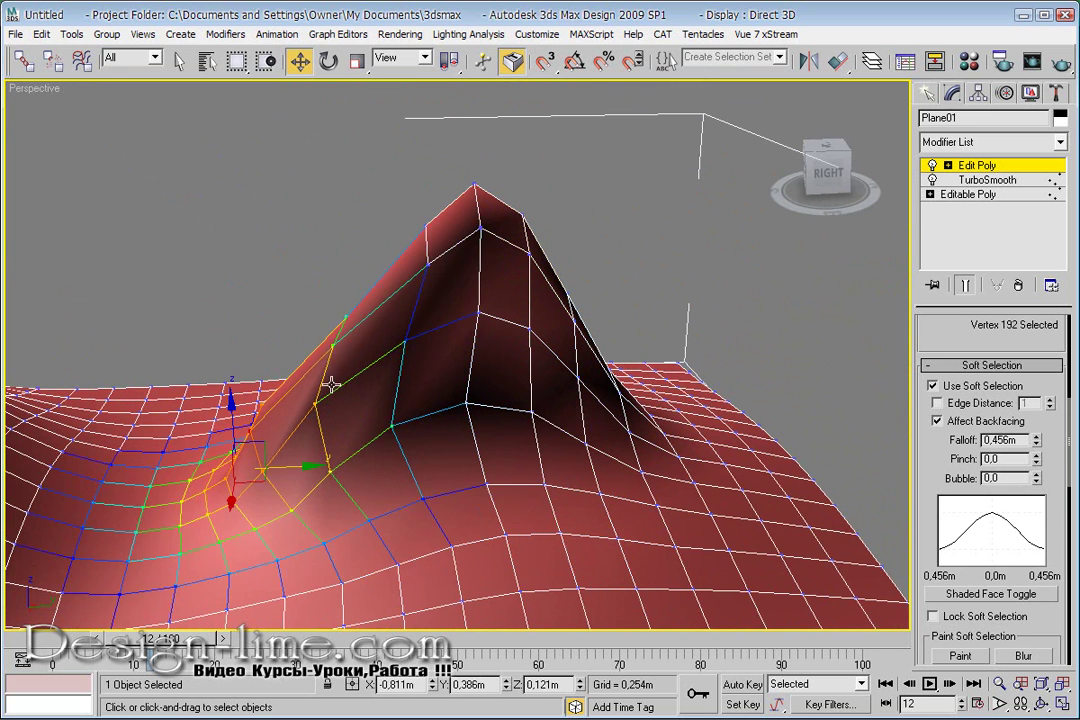
drag(230, 403, 241, 320)
mouse_move(241, 440)
alt+middle_down()
mouse_move(480, 510)
mouse_move(501, 378)
mouse_move(937, 200)
alt+middle_up()
Exit vertex mode, add TurboSmooth, and turn off Edged Faces with F4
click(975, 168)
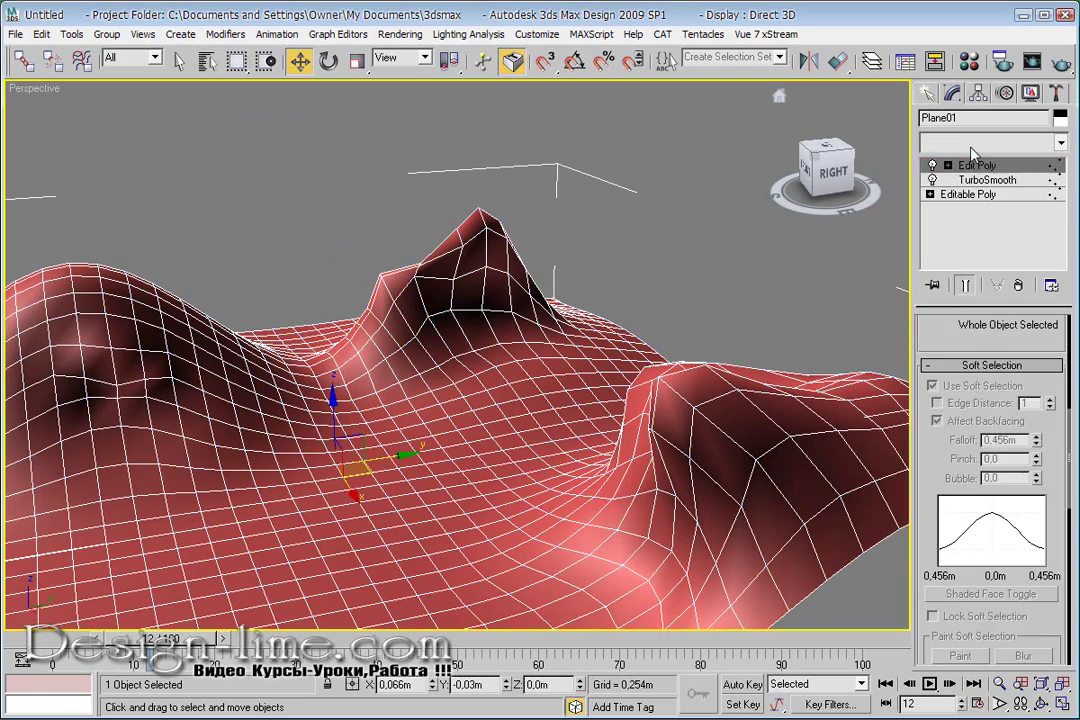
click(965, 142)
key(t)
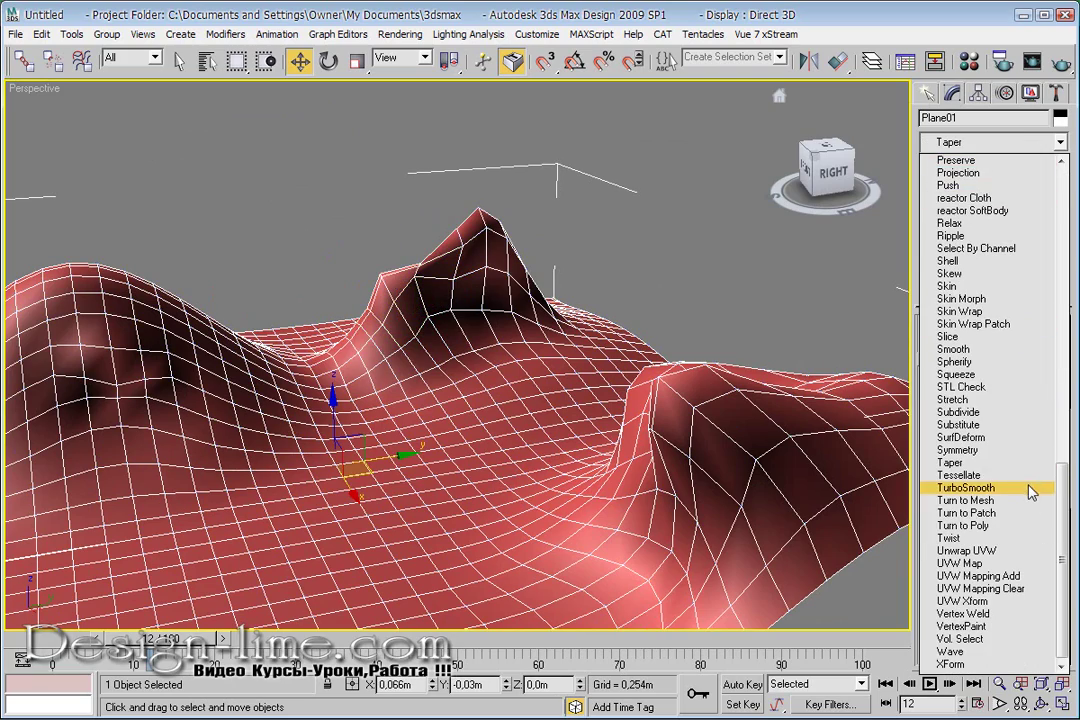
click(1028, 488)
alt+middle_drag(728, 457, 433, 367)
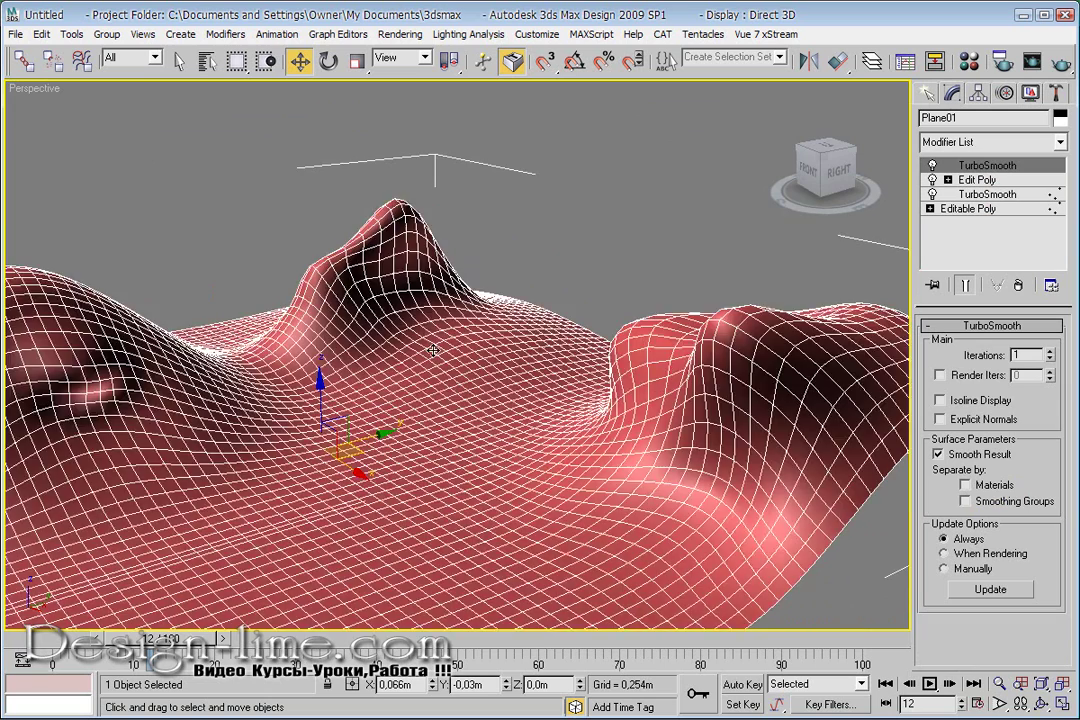
key(F4)
Remove the extra TurboSmooth and zoom in so the terrain fills the view
mouse_move(517, 265)
alt+middle_down()
mouse_move(612, 270)
mouse_move(564, 260)
mouse_move(509, 290)
mouse_move(410, 410)
mouse_move(499, 357)
alt+middle_up()
key(ctrl+z)
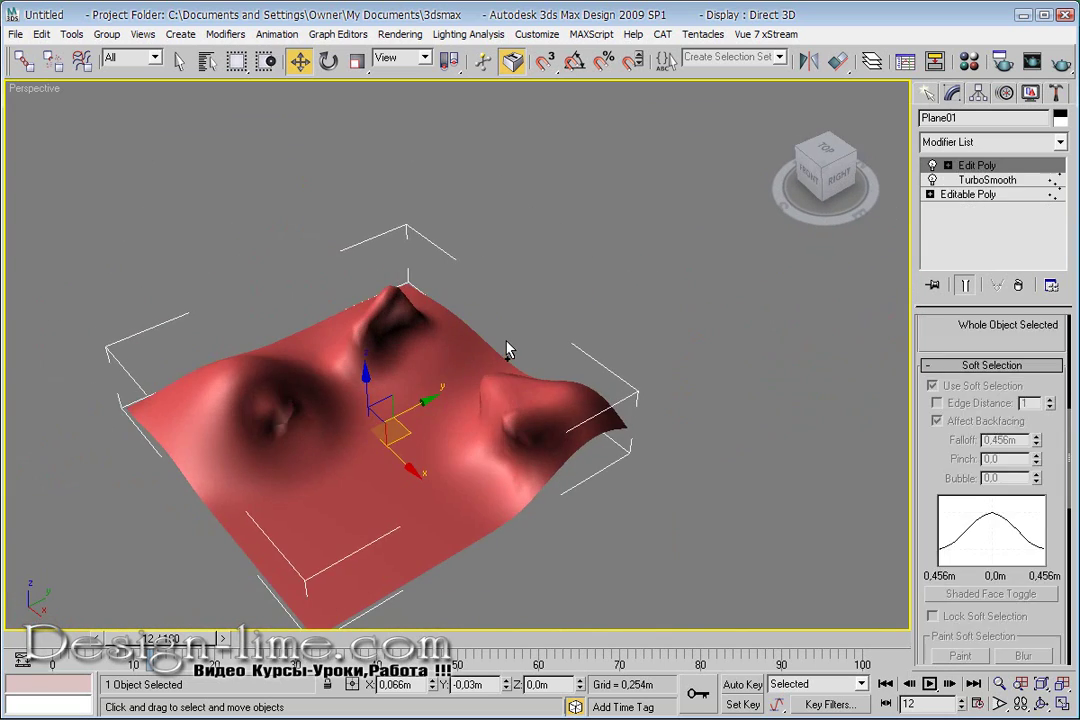
mouse_move(570, 356)
alt+middle_down()
mouse_move(538, 313)
mouse_move(557, 321)
alt+middle_up()
mouse_move(445, 492)
alt+middle_down()
mouse_move(442, 340)
mouse_move(494, 412)
mouse_move(642, 398)
alt+middle_up()
scroll(494, 412, up, 3)
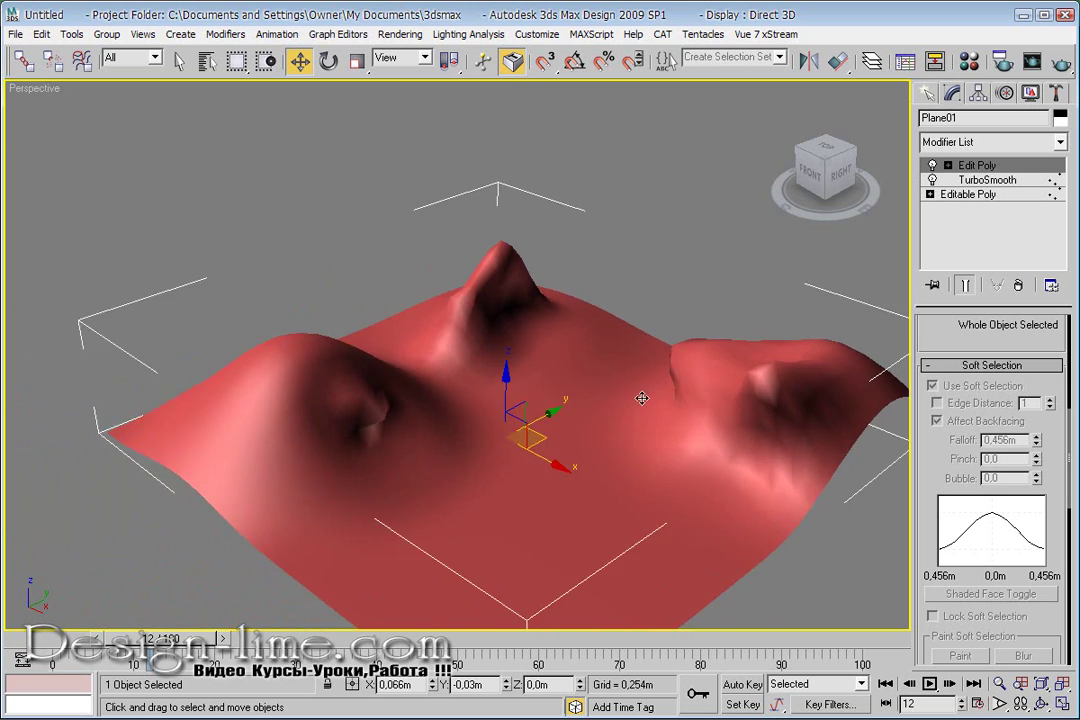
scroll(630, 392, up, 3)
click(1010, 142)
Add a Noise modifier to the sculpted terrain
key(n)
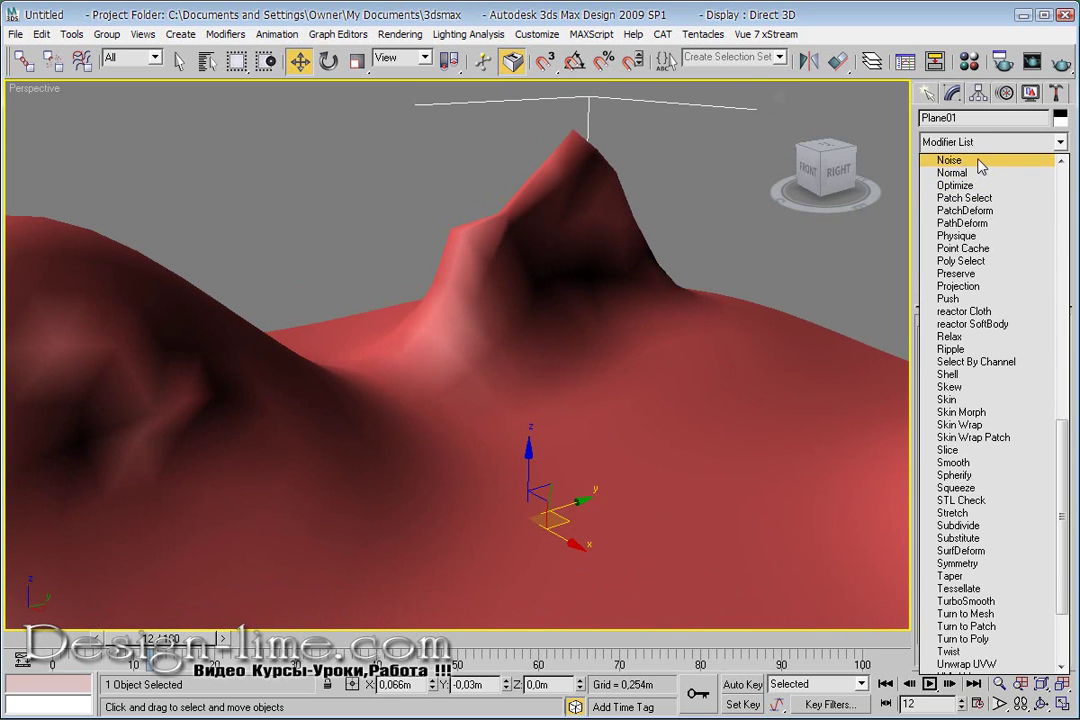
click(979, 161)
alt+middle_drag(496, 369, 496, 339)
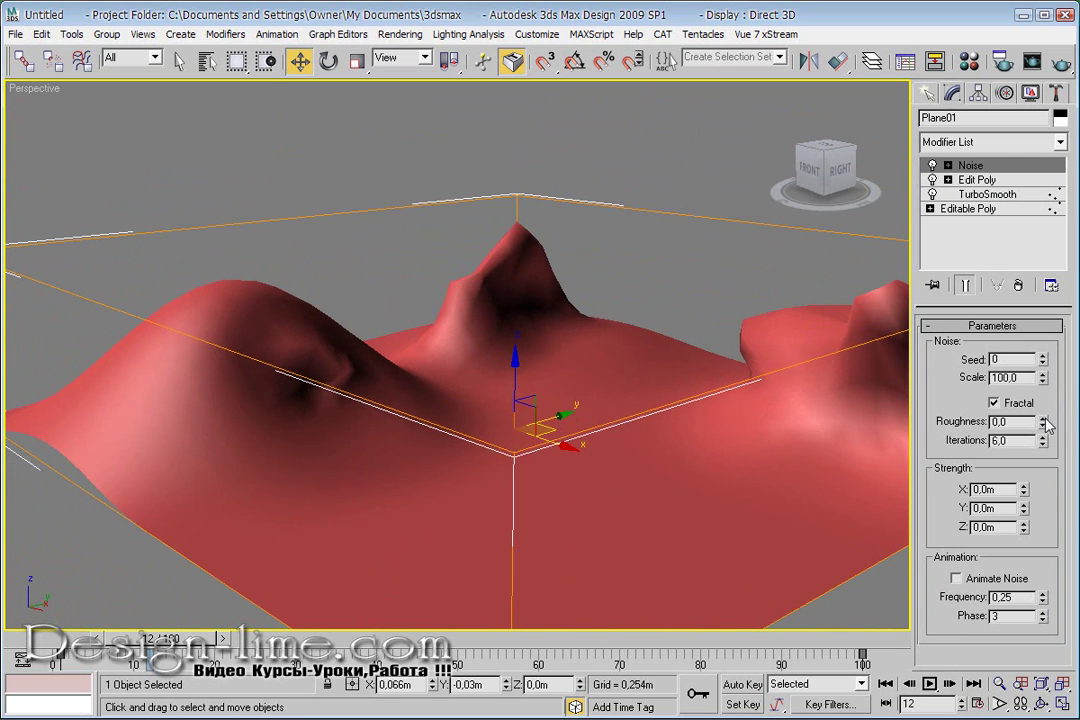
key(F3)
key(F3)
Set Noise scale 68 with strengths X 0,991m, Y 0,562m and Z lowered to 0,097m
drag(1023, 489, 1023, 380)
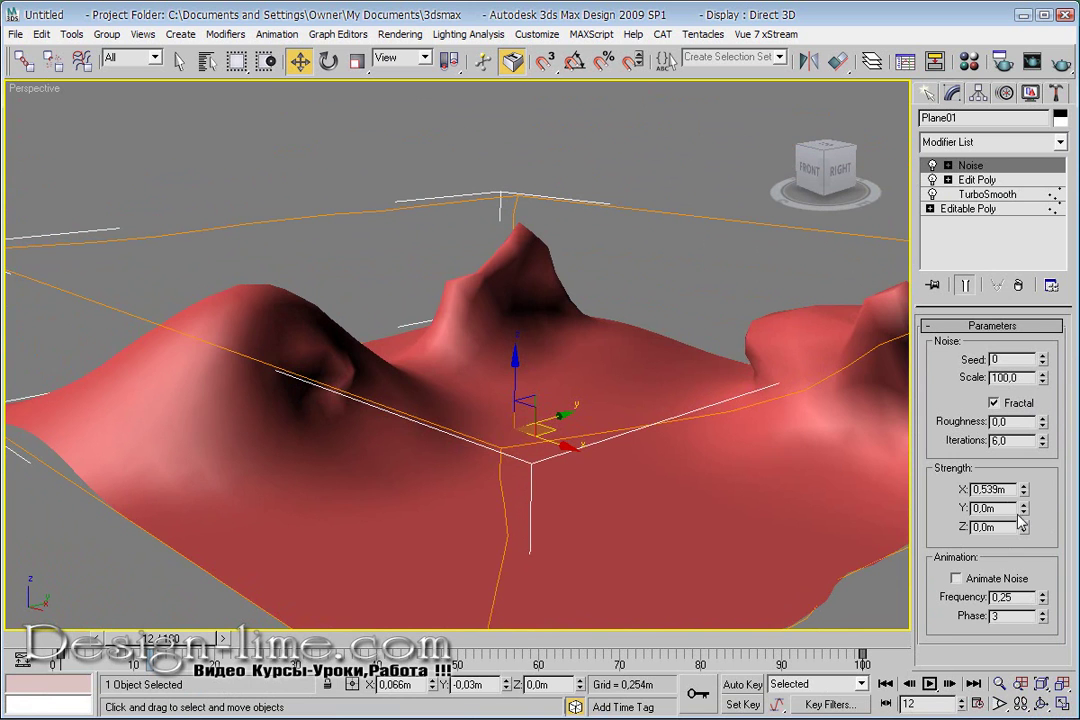
drag(1023, 508, 1023, 430)
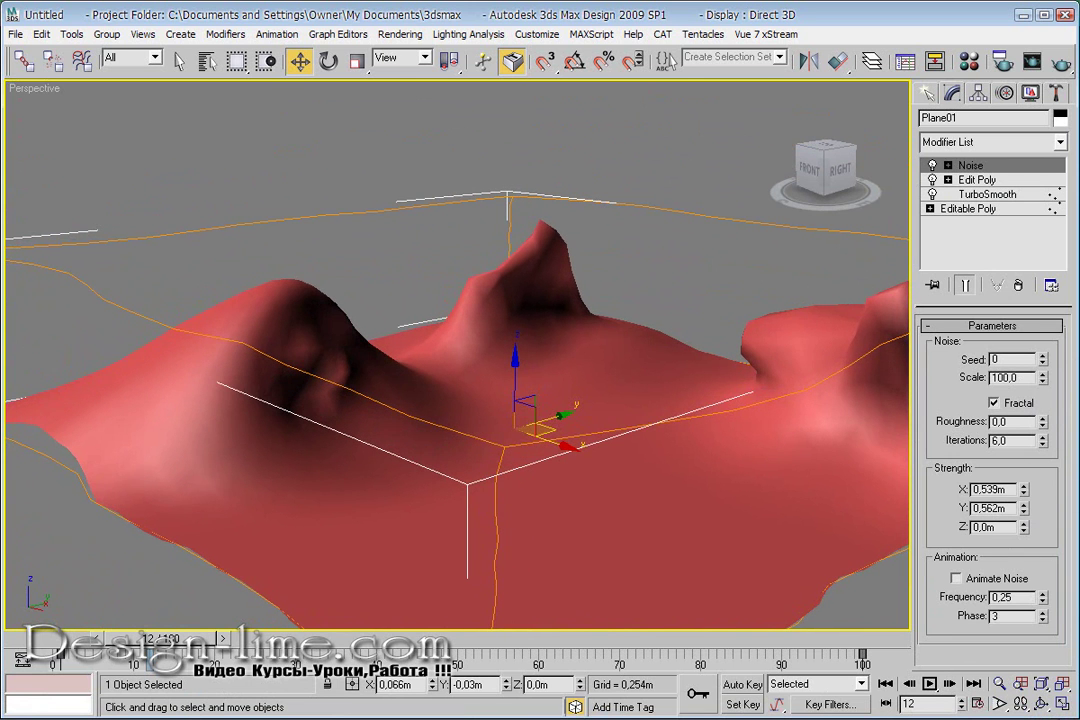
mouse_move(1032, 468)
mouse_down()
mouse_move(974, 461)
mouse_move(974, 480)
mouse_move(1030, 415)
mouse_move(1043, 421)
mouse_move(1023, 393)
mouse_move(1023, 406)
mouse_up()
mouse_move(494, 378)
alt+middle_down()
mouse_move(580, 394)
mouse_move(499, 386)
mouse_move(528, 386)
mouse_move(498, 406)
mouse_move(528, 338)
mouse_move(499, 353)
mouse_move(643, 390)
mouse_move(706, 320)
mouse_move(459, 368)
mouse_move(485, 372)
alt+middle_up()
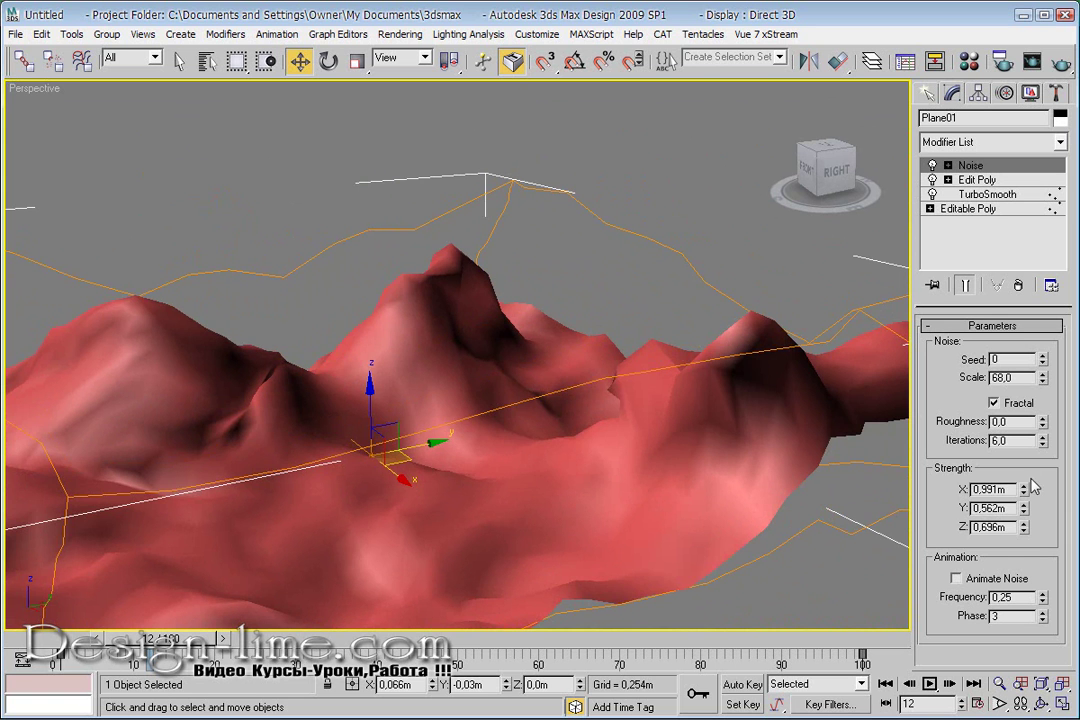
mouse_move(1024, 537)
mouse_down()
mouse_move(1014, 607)
mouse_move(1010, 575)
mouse_up()
mouse_move(399, 335)
alt+middle_down()
mouse_move(578, 325)
mouse_move(409, 318)
alt+middle_up()
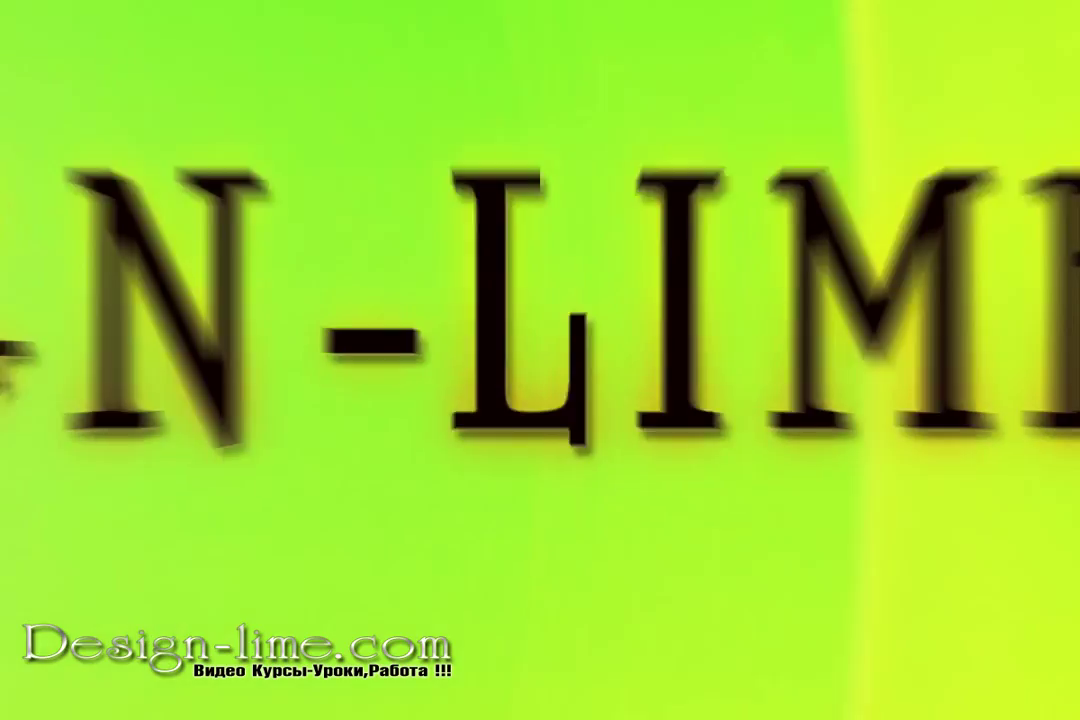